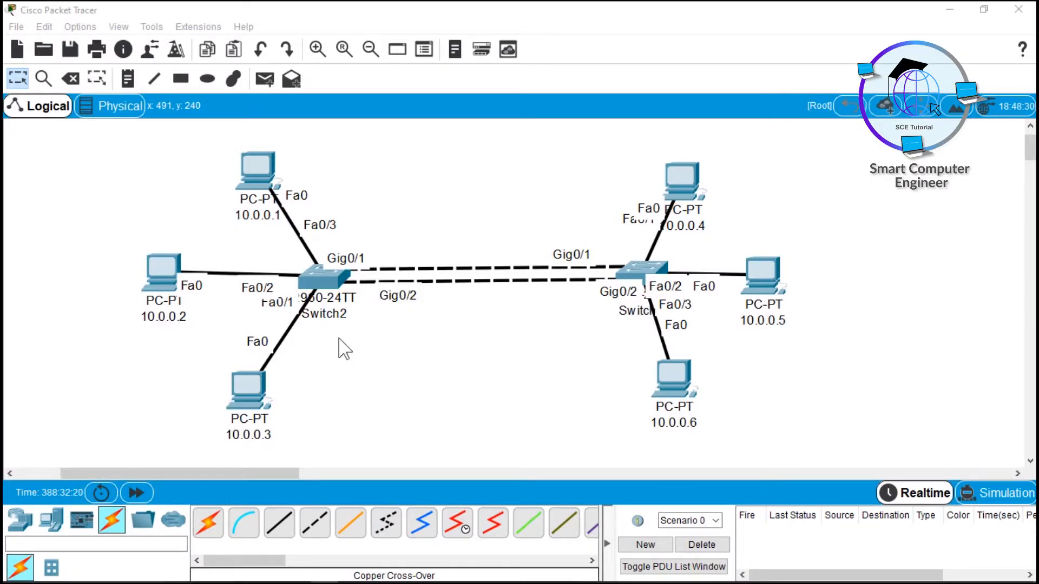
left_click_drag(460, 225, 503, 322)
left_click_drag(420, 231, 508, 340)
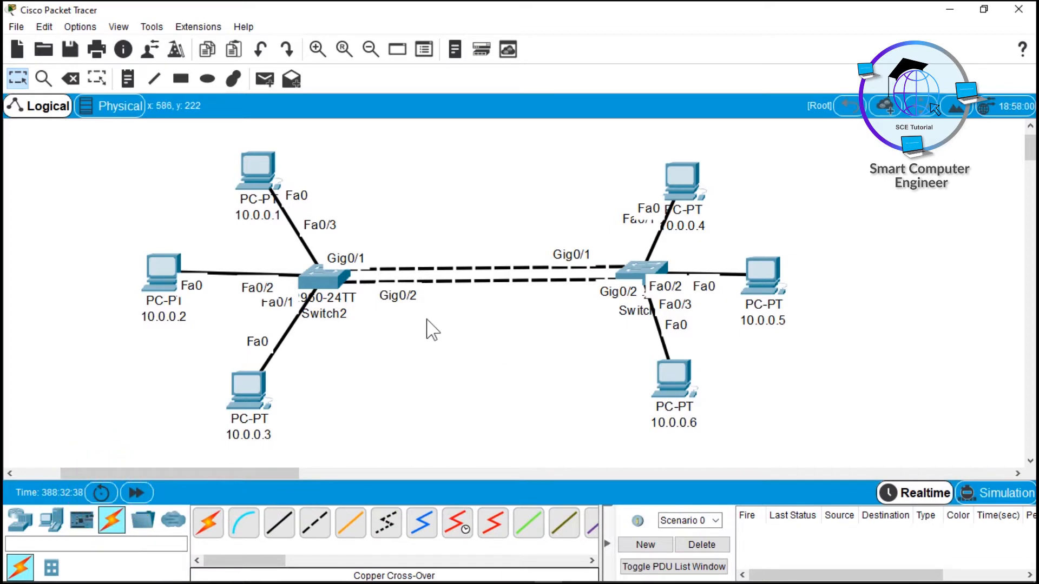
Open the command line of Switch2 and enter privileged mode with enable.
left_click(325, 277)
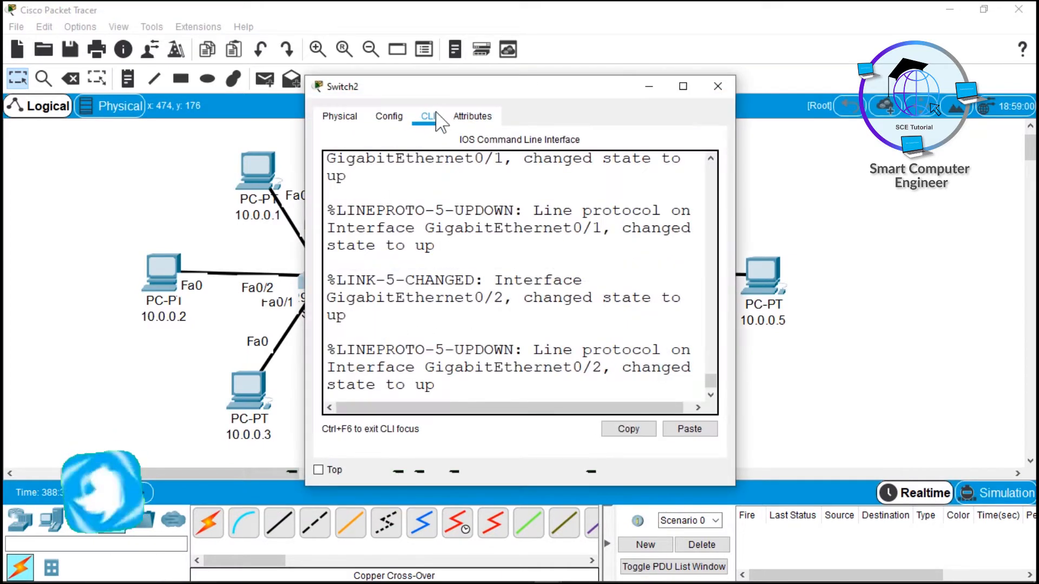
left_click_drag(455, 91, 612, 78)
left_click(600, 295)
key("Return")
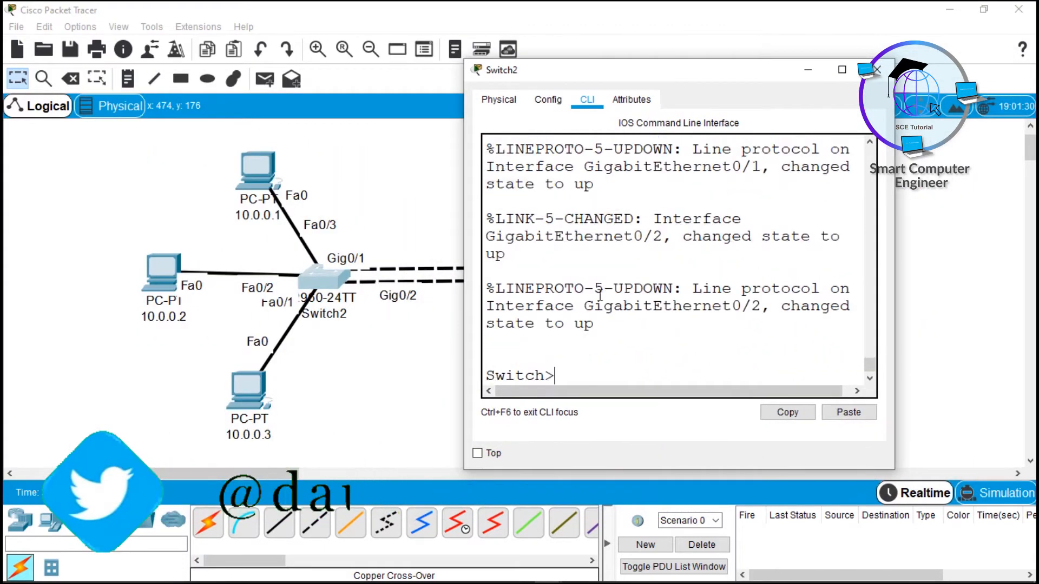
key("Return")
key("Return")
type("en")
key("Tab")
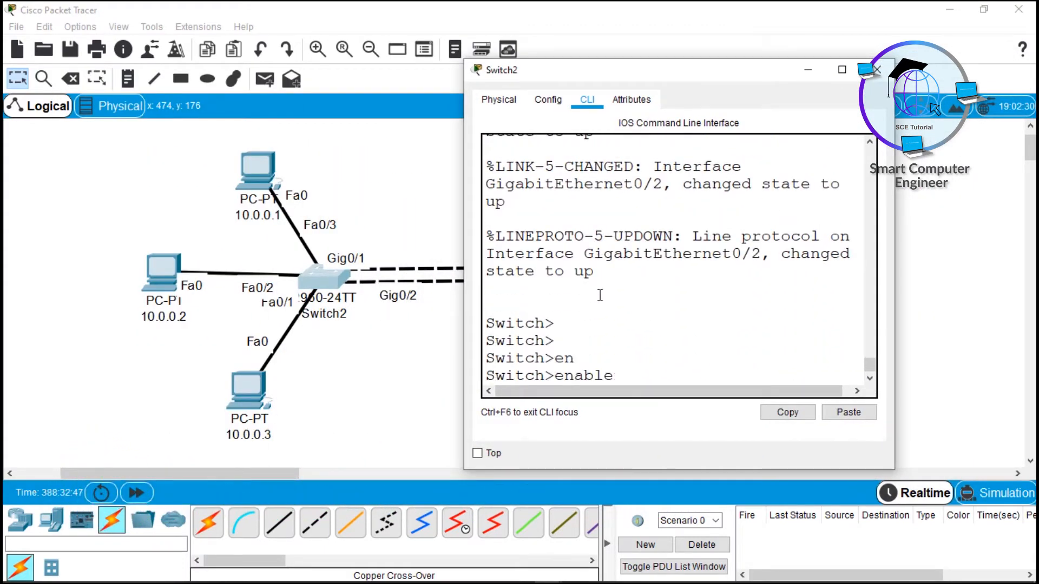
key("Return")
Run show etherchannel on Switch2 to check for existing channel groups.
type("sho")
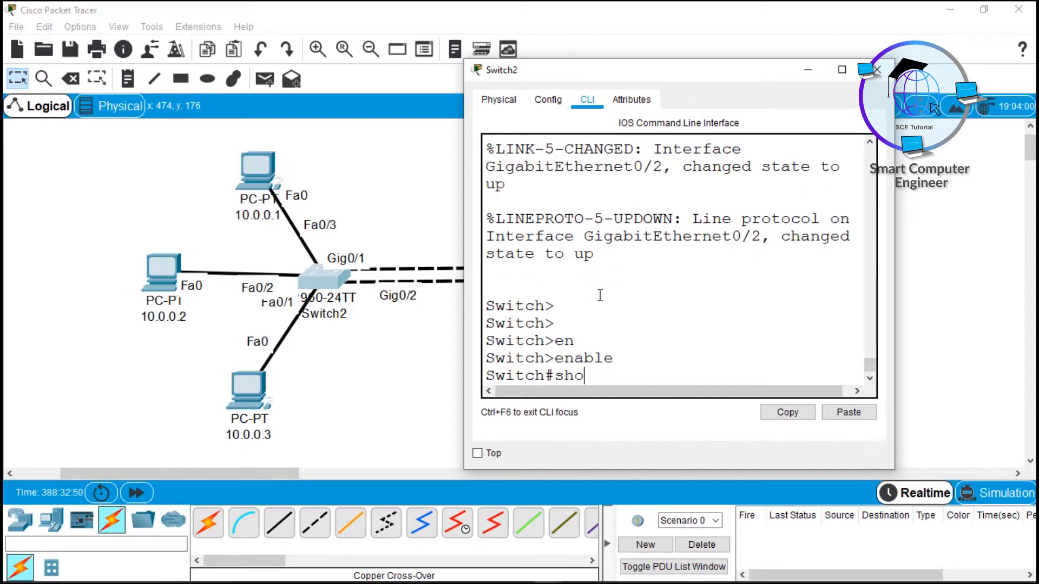
type("w eth")
key("Tab")
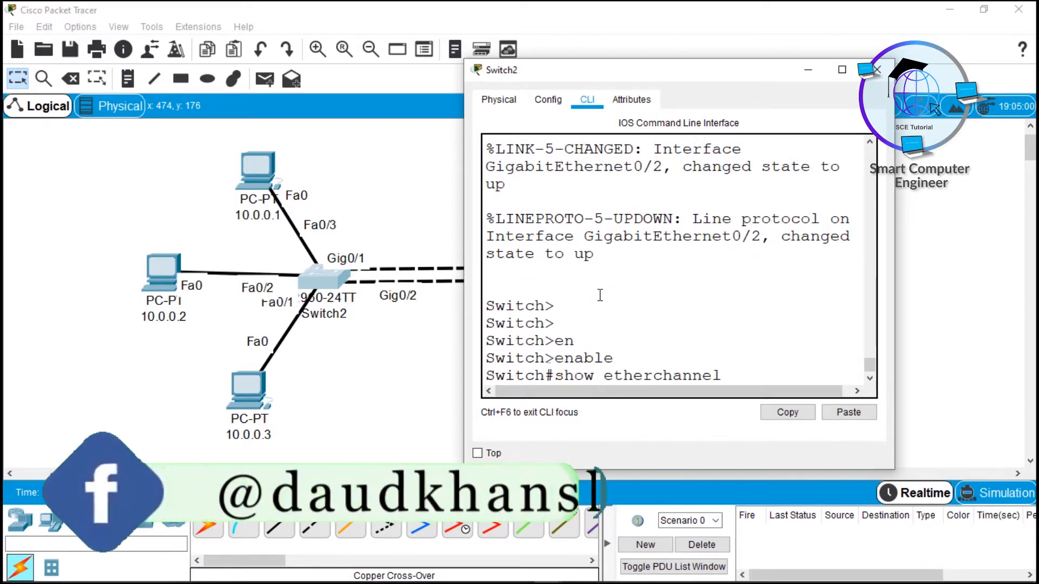
key("Return")
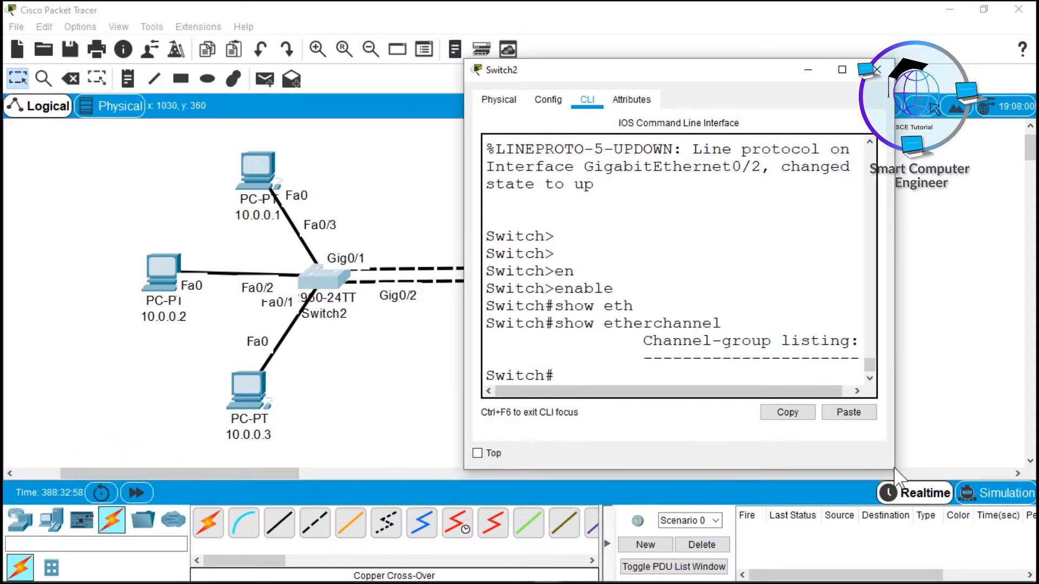
Widen the Switch2 window and display its spanning-tree information.
left_click_drag(893, 461, 1022, 461)
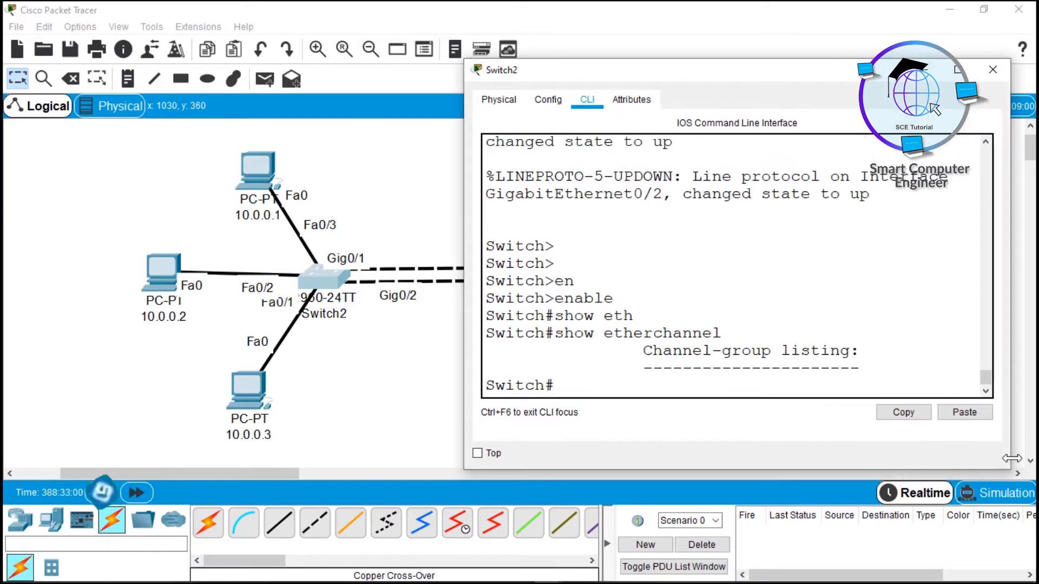
type("sh")
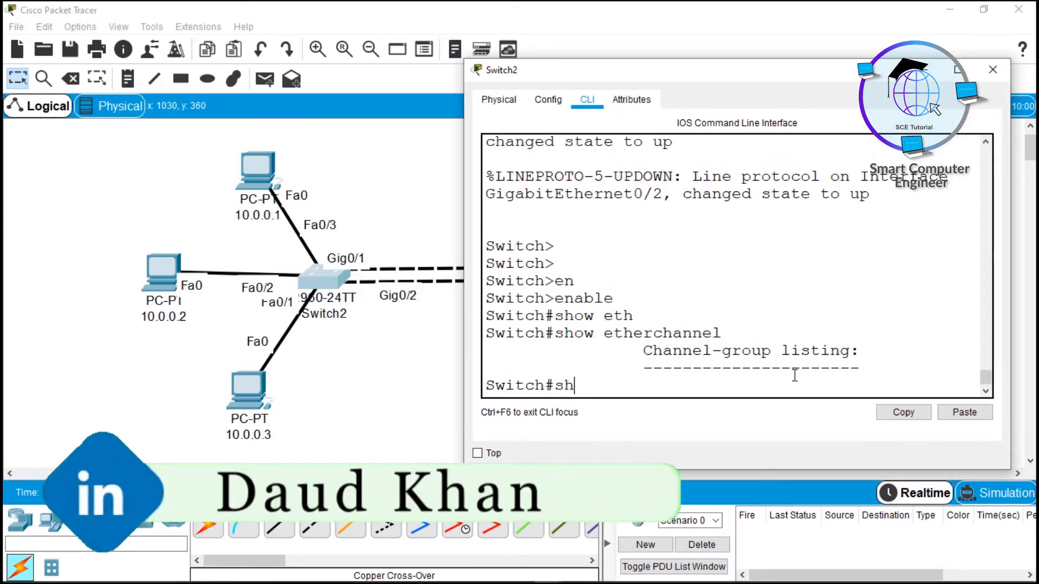
type("ow spa")
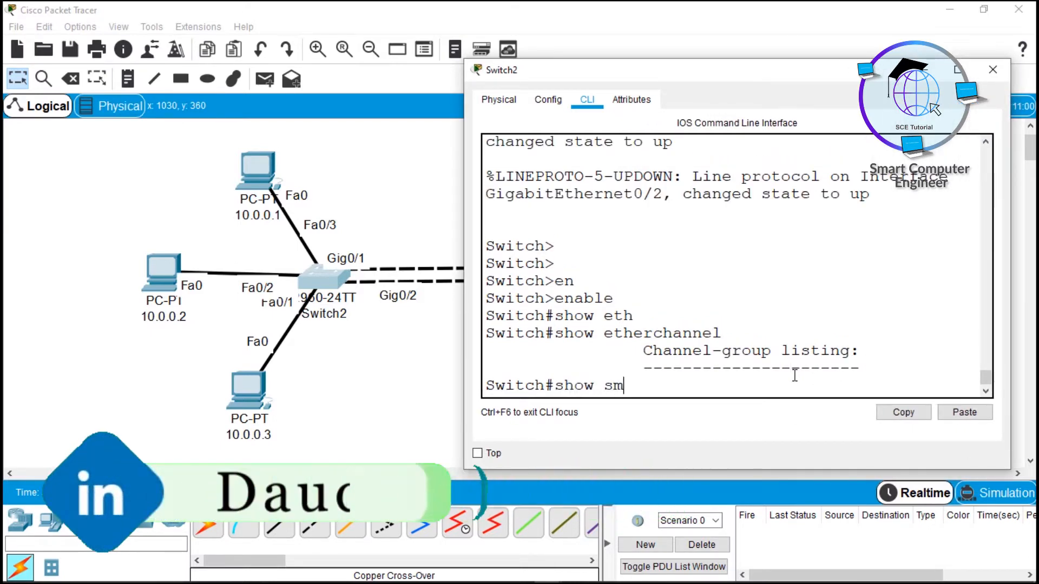
key("Tab")
key("Return")
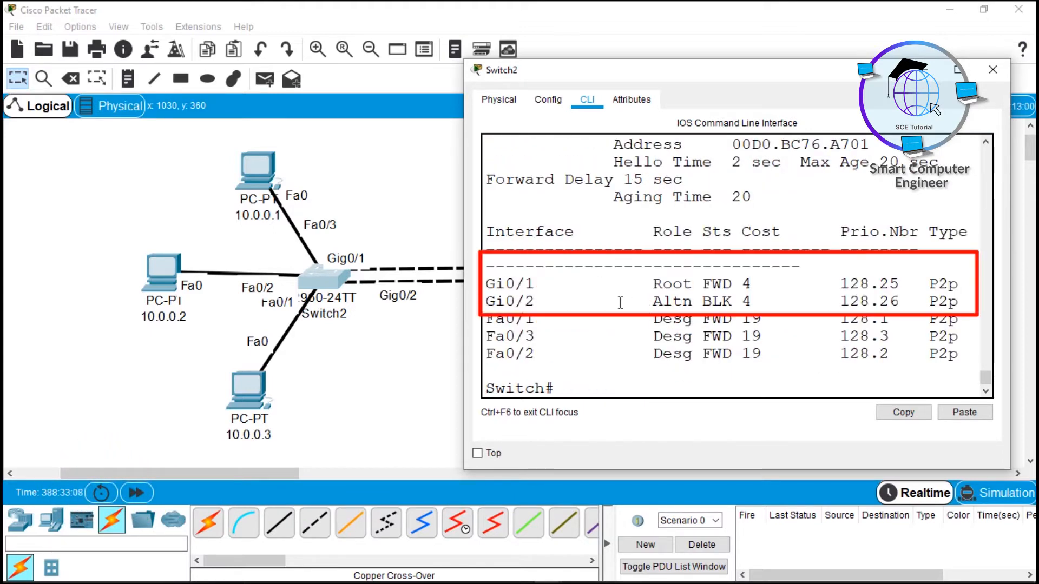
Examine the spanning-tree role and status of Gi0/1 and Gi0/2 in the Switch2 output.
left_click_drag(489, 283, 541, 299)
left_click(663, 283)
left_click_drag(701, 284, 739, 284)
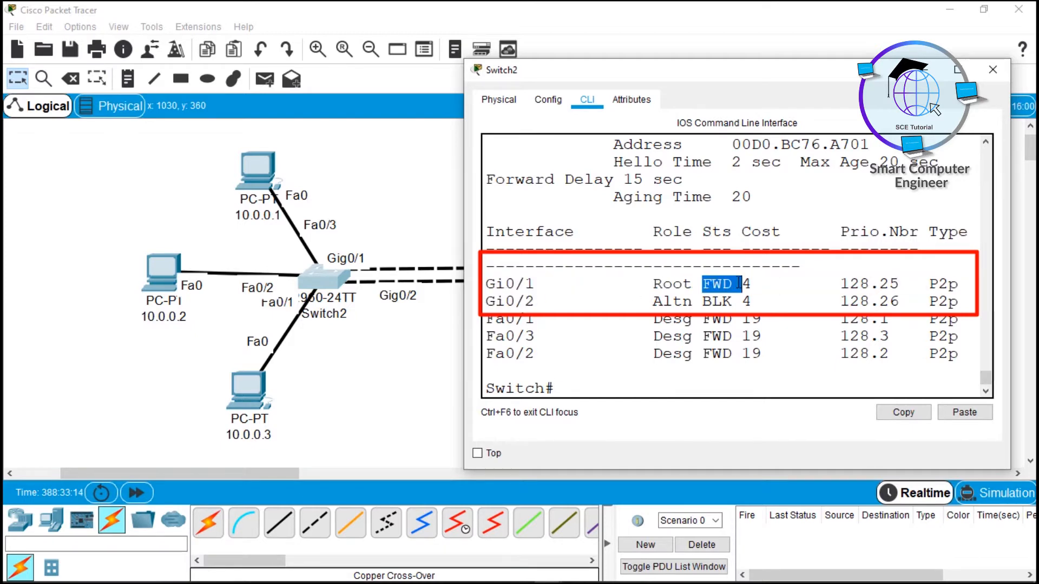
left_click(748, 279)
left_click(648, 302)
left_click_drag(648, 301, 954, 302)
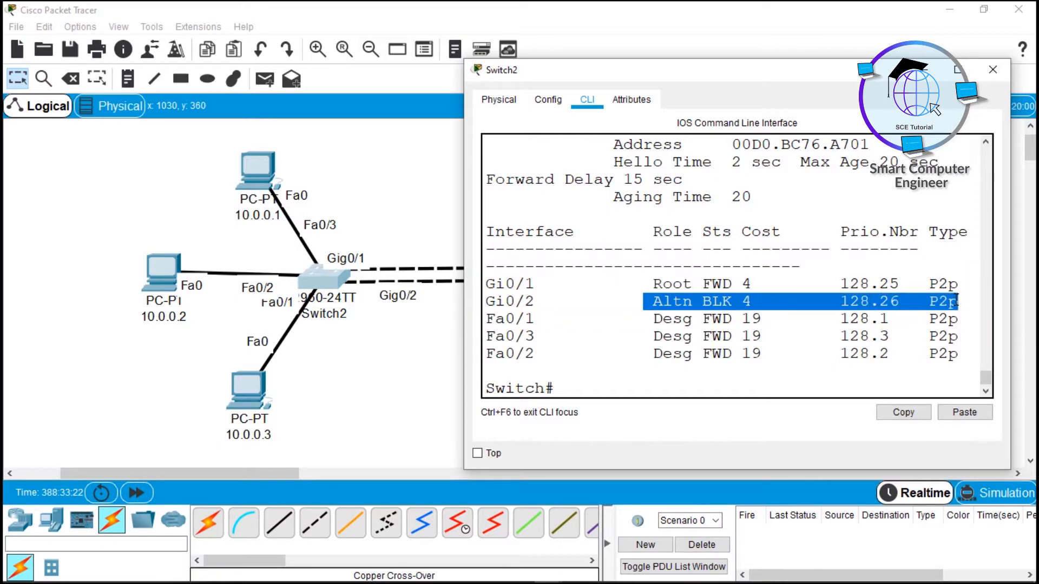
left_click(729, 297)
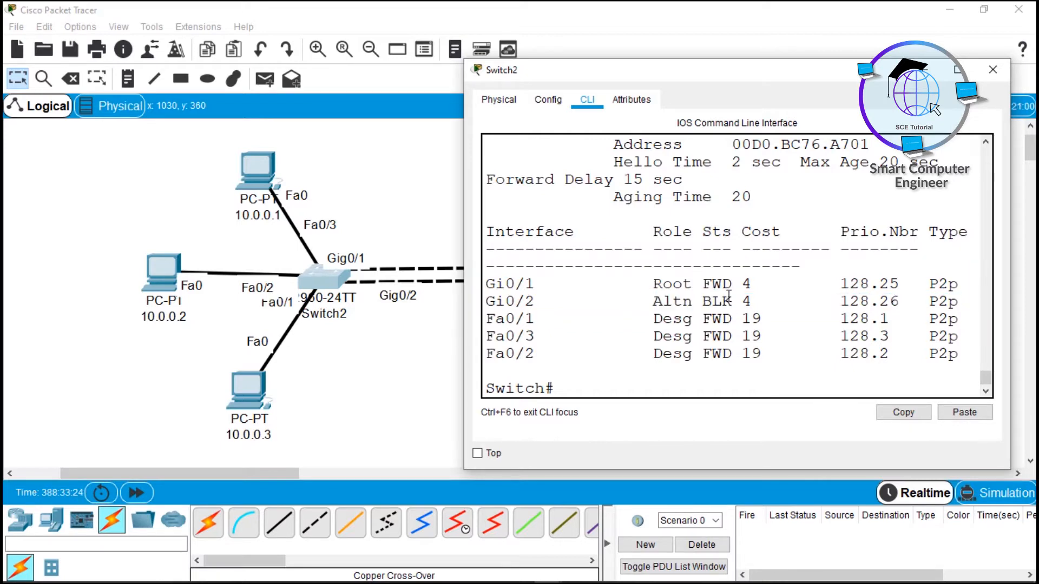
double_click(729, 299)
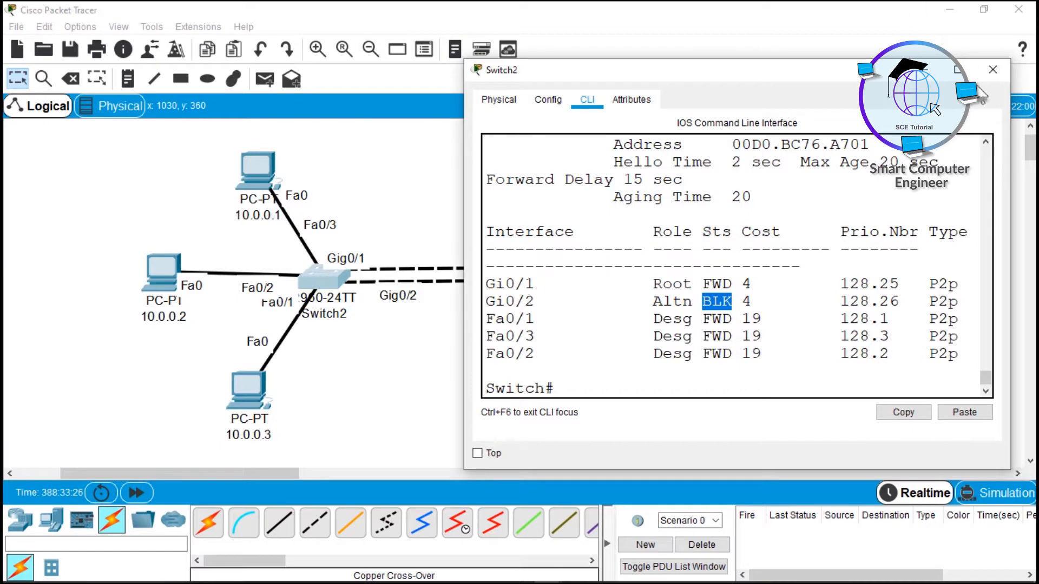
Enter global configuration mode on Switch2 with conf t.
left_click(587, 376)
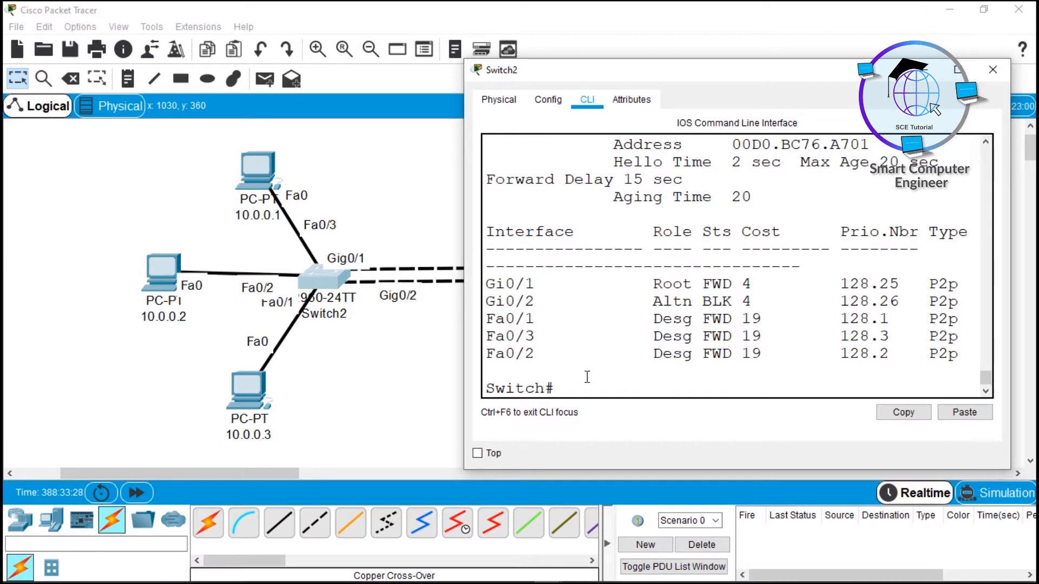
key("Return")
key("Return")
key("Return")
type("conf t")
key("Return")
key("Return")
key("Return")
key("Return")
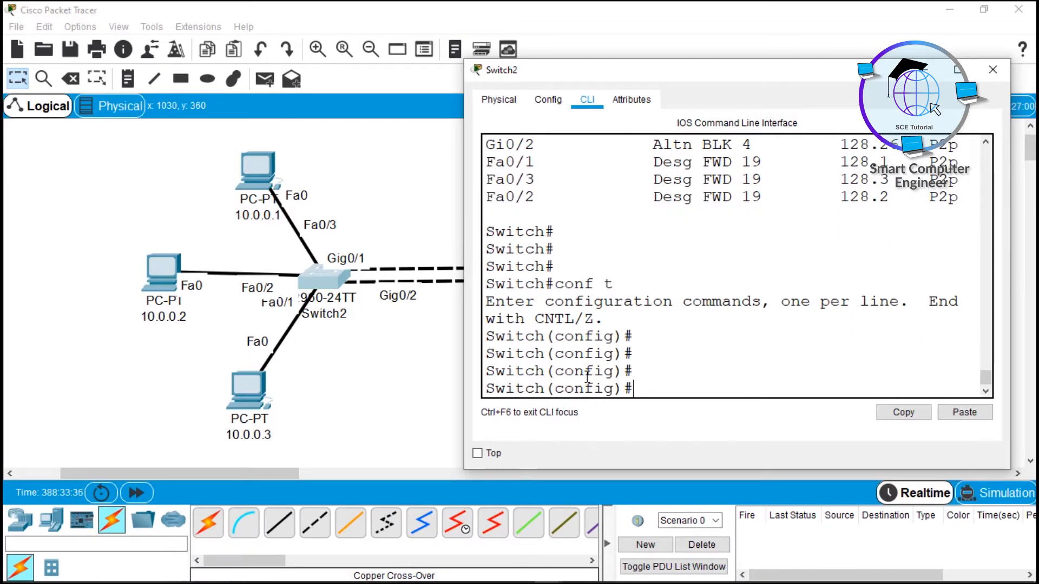
Enter interface range configuration for gig0/1-2 on Switch2.
type("int")
key("Tab")
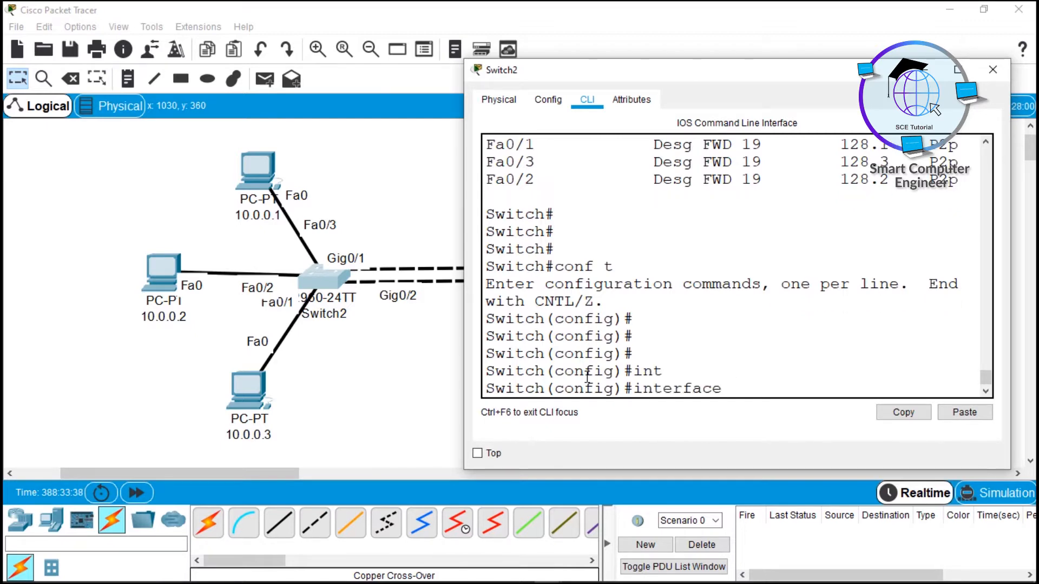
type("ra")
key("Tab")
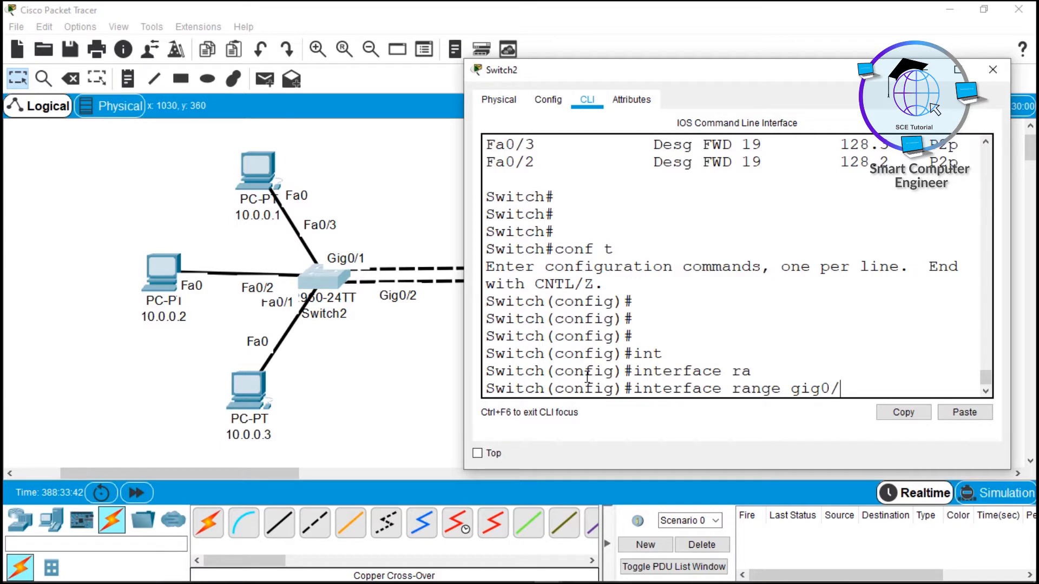
key("BackSpace")
type("1-2")
key("Return")
Assign Switch2's selected gigabit interfaces to EtherChannel with channel-group 1 mode on.
type("channel-group 1 mode")
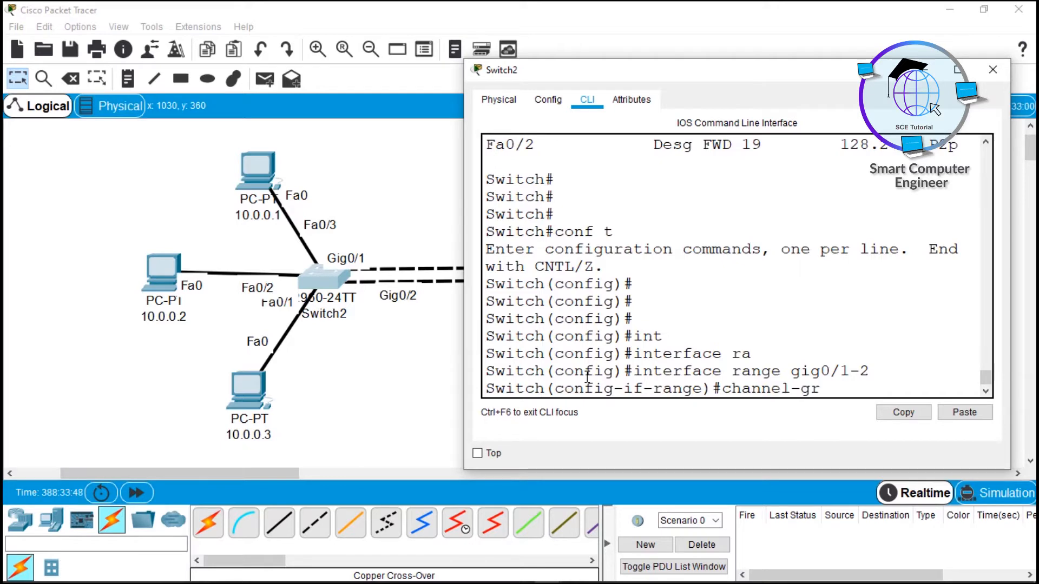
key("Tab")
type("1 mode on")
key("Tab")
type("o")
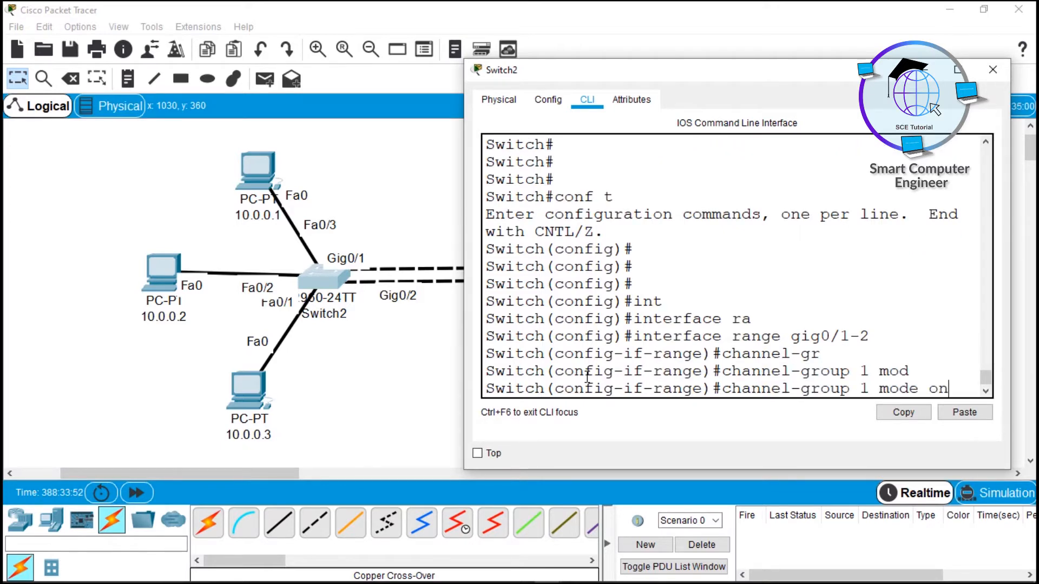
type("n")
key("Return")
key("Return")
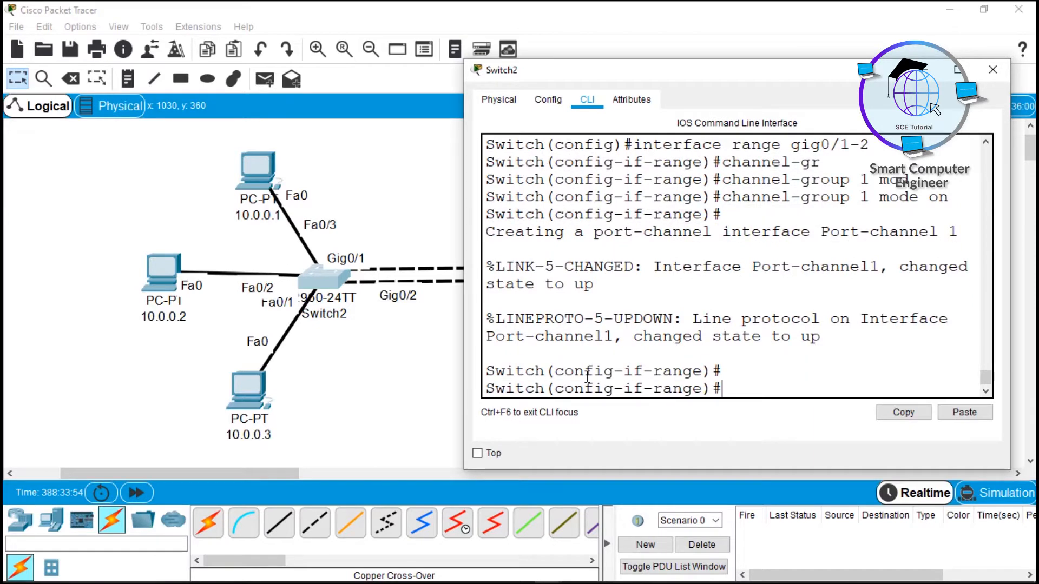
Leave configuration mode on Switch2 with end and return to the topology workspace.
type("end")
key("Return")
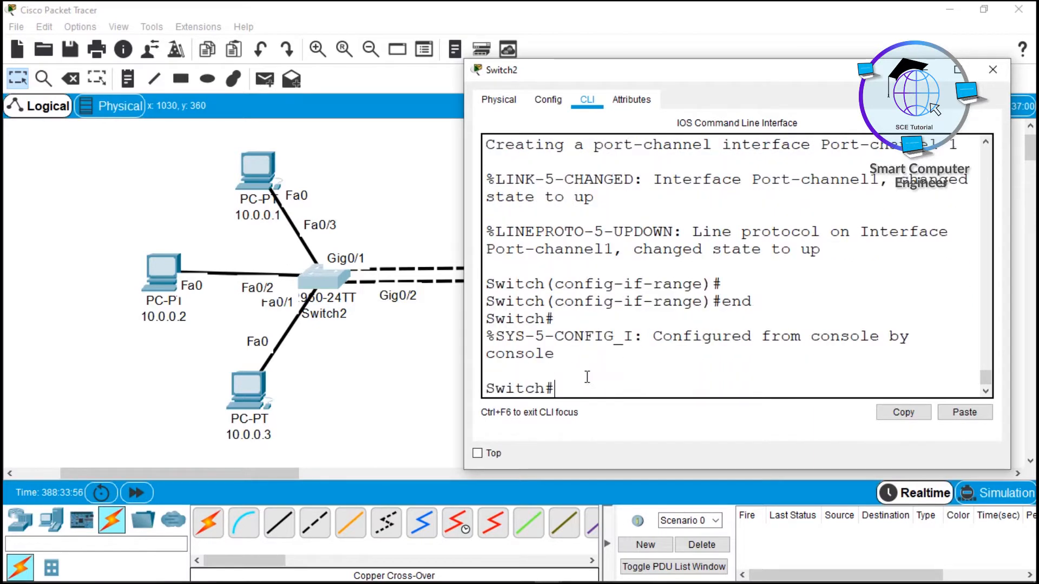
key("Return")
key("Return")
left_click(387, 405)
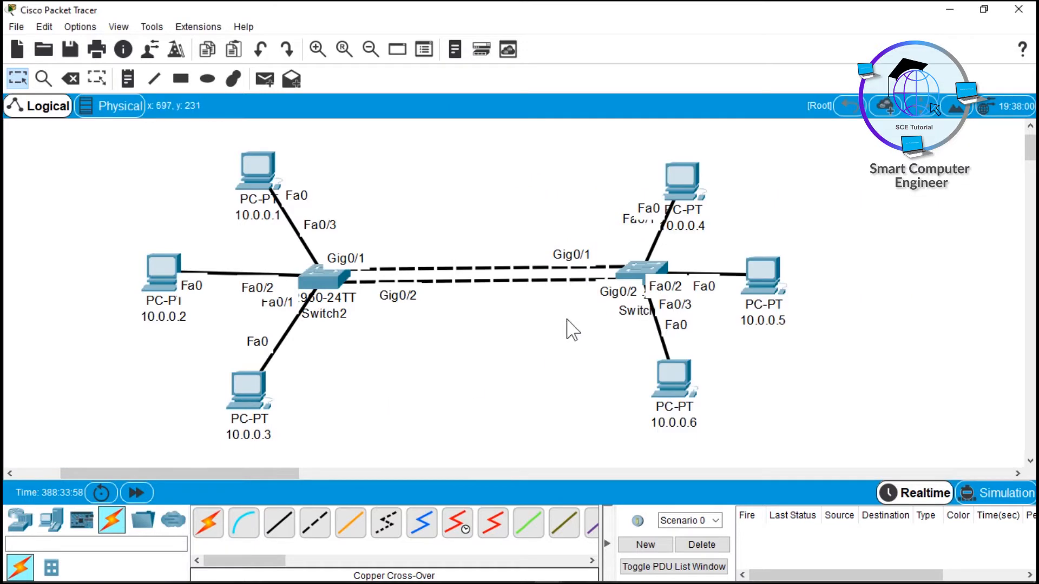
Open the command line of Switch3, enable privileged mode and enter global configuration mode with conf t.
left_click(639, 268)
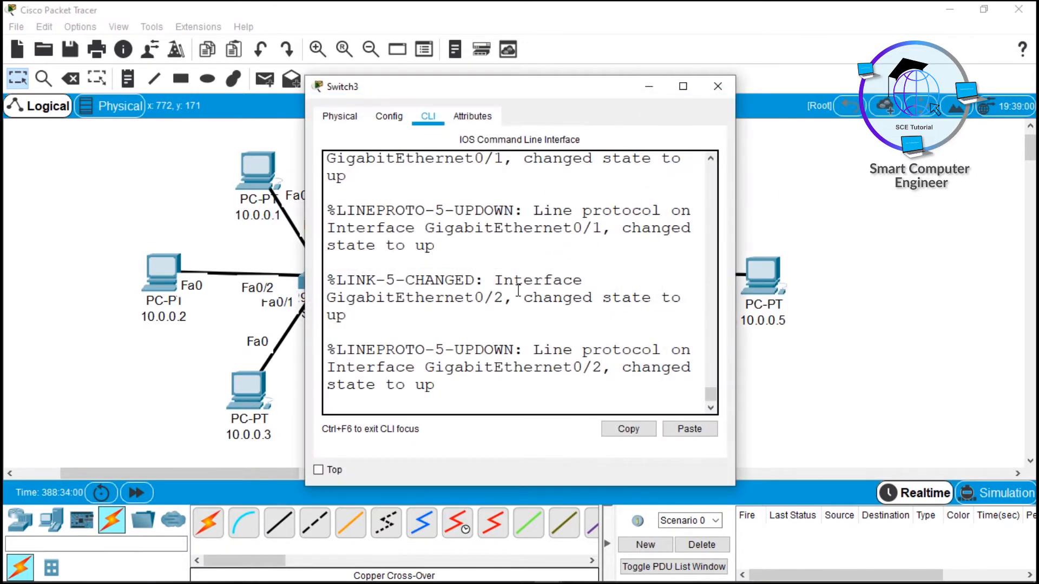
key("Return")
key("Return")
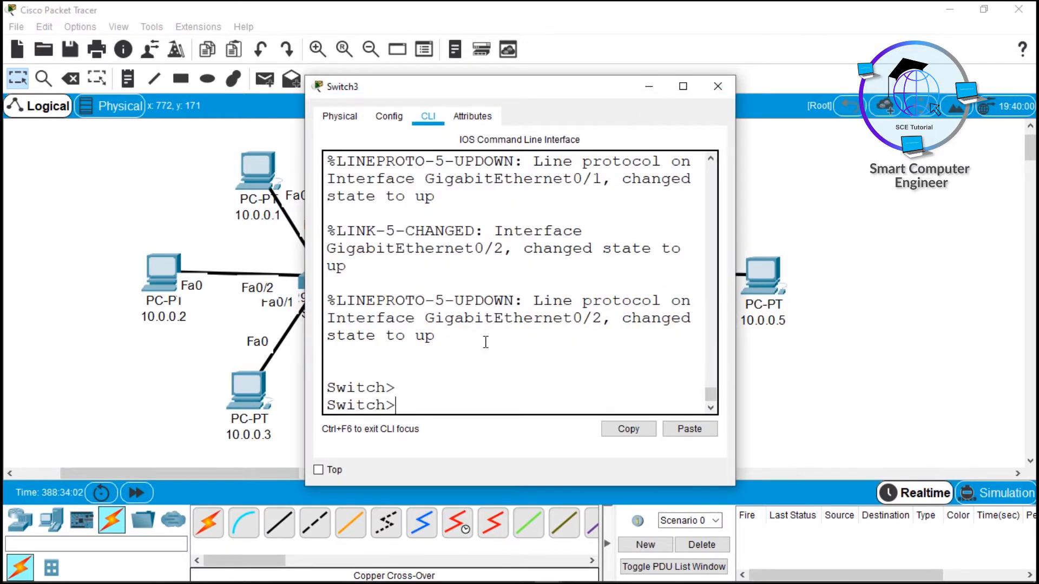
type("en")
key("Tab")
key("Return")
type("conf t")
key("Return")
key("Return")
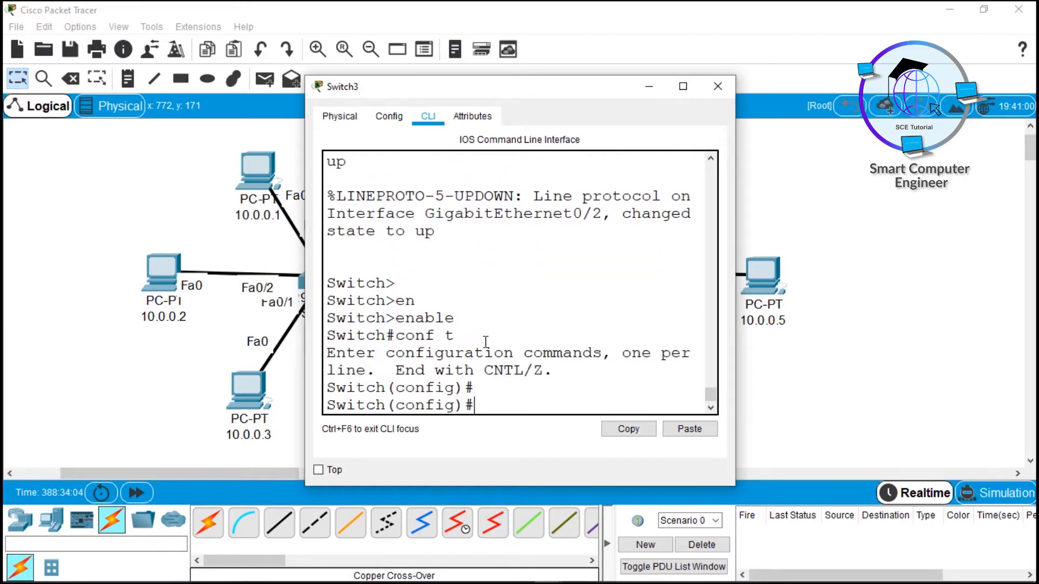
key("Return")
Enter interface range configuration for gigabitEthernet 0/1-2 on Switch3.
type("interface range")
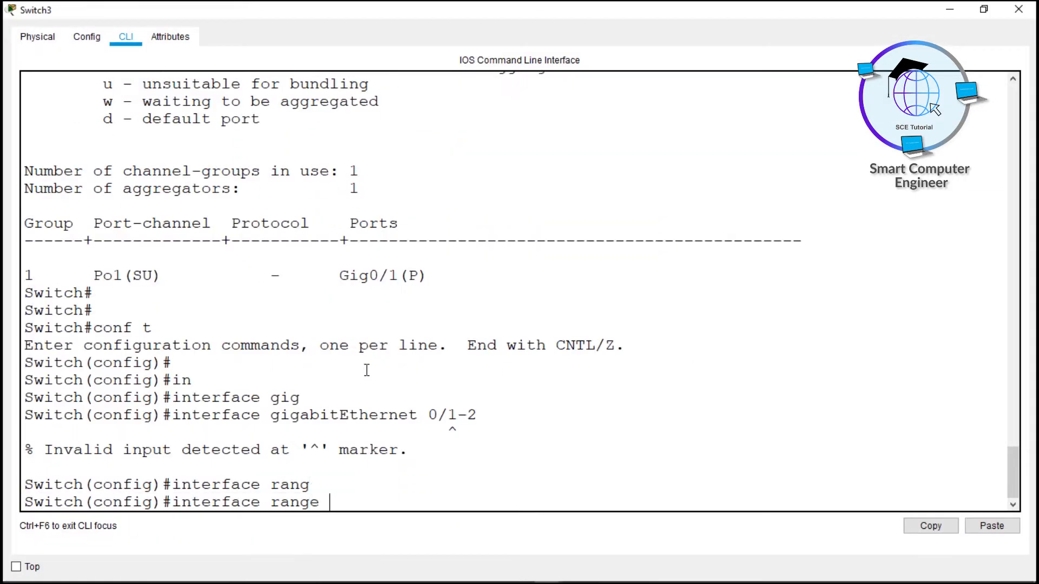
type("gig")
key("Tab")
type("0/1-2")
key("Return")
Apply channel-group 1 mode on to Switch3's selected interfaces and exit configuration mode with end.
type("channe")
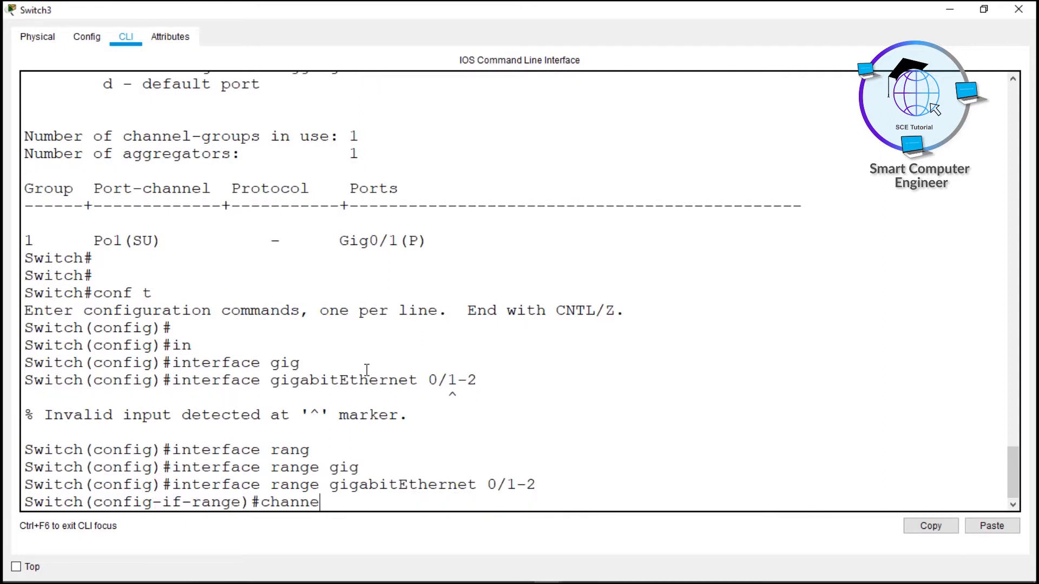
type("l-gr")
key("Tab")
type("1 mode")
key("Tab")
type("on")
key("Return")
type("end")
key("Return")
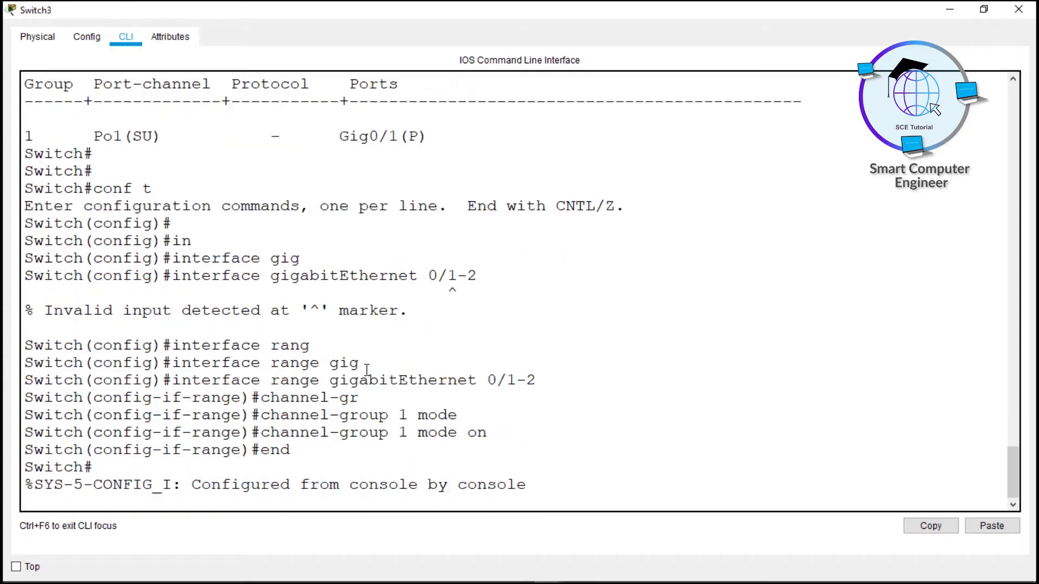
Run show etherchannel summary on Switch3.
key("Return")
type("show eth")
key("Tab")
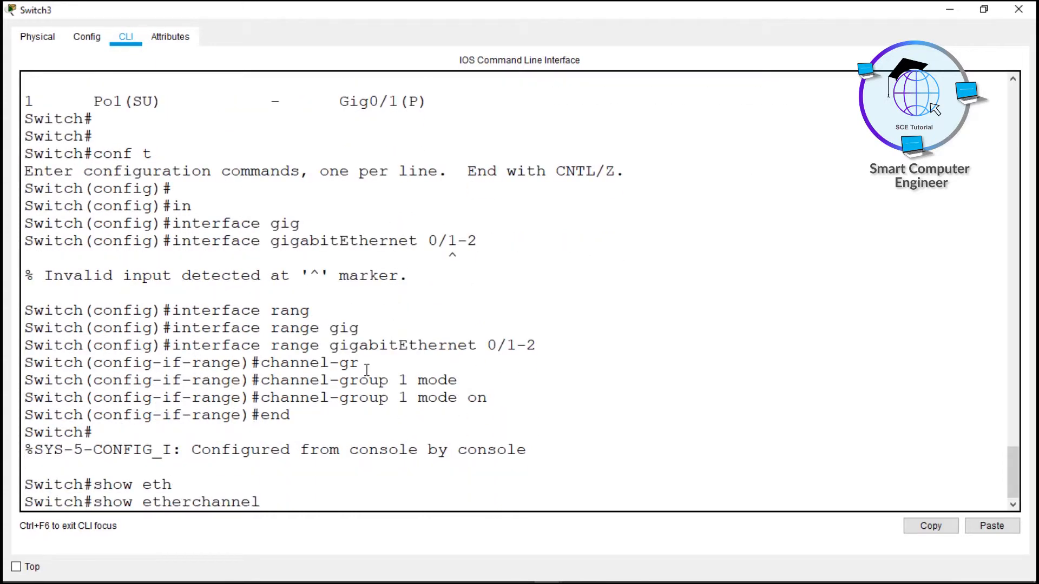
type("sum")
key("Tab")
key("Return")
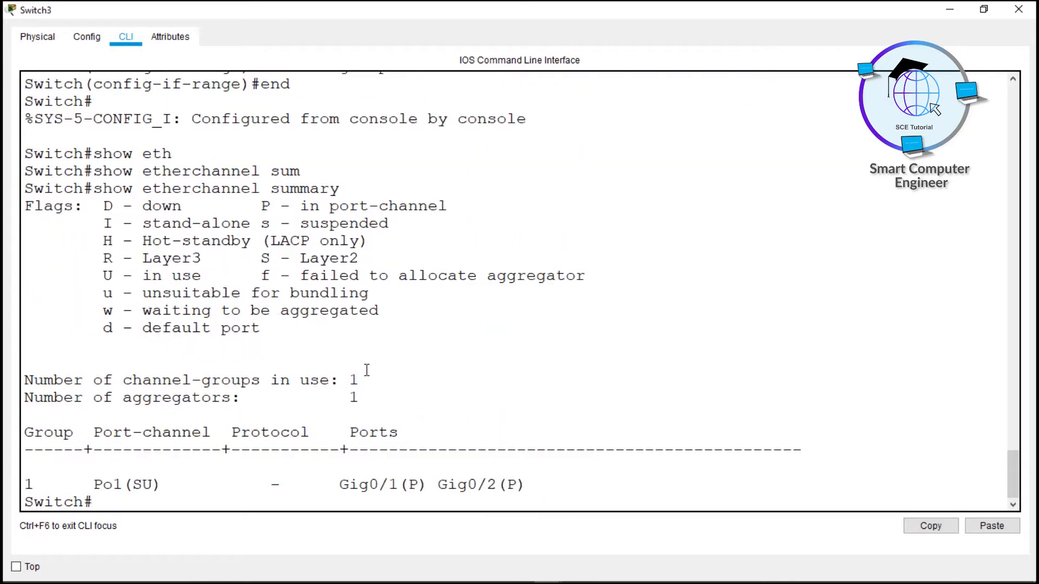
Examine the status flags of port-channel Po1 and of its member ports in the Switch3 summary.
left_click_drag(87, 486, 140, 483)
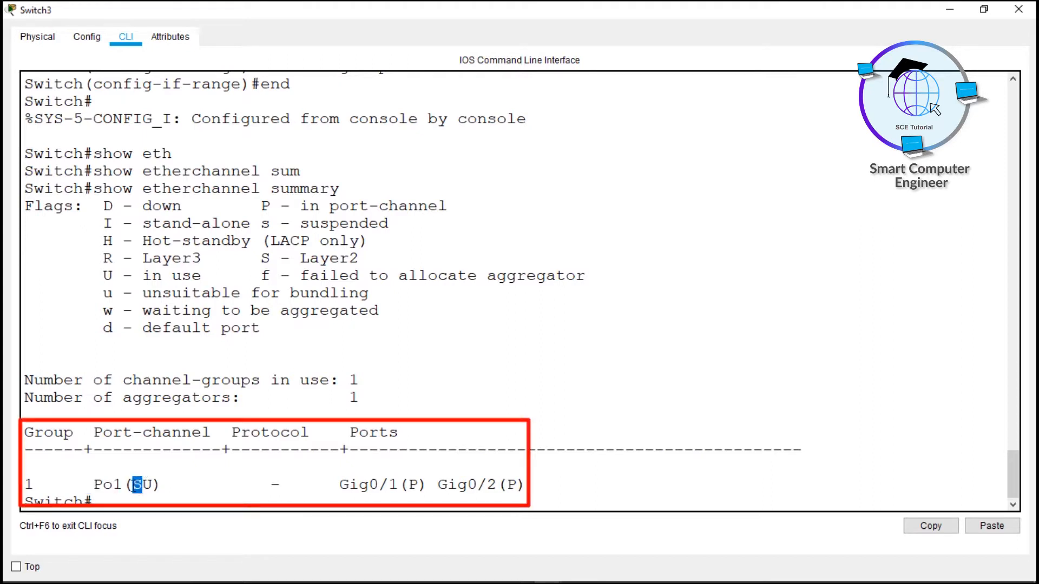
left_click_drag(144, 484, 147, 485)
left_click_drag(340, 485, 411, 484)
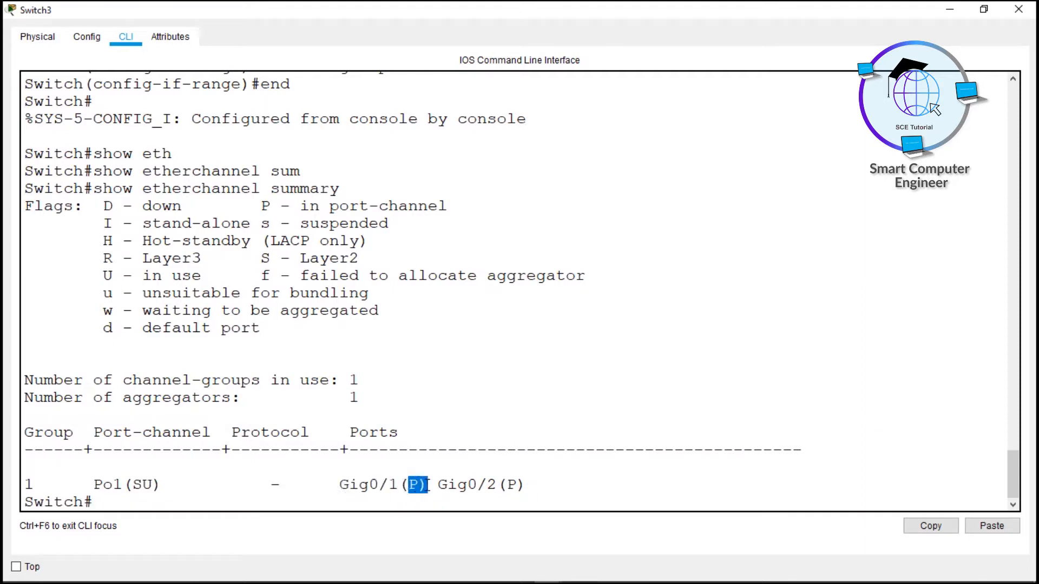
left_click_drag(516, 485, 504, 485)
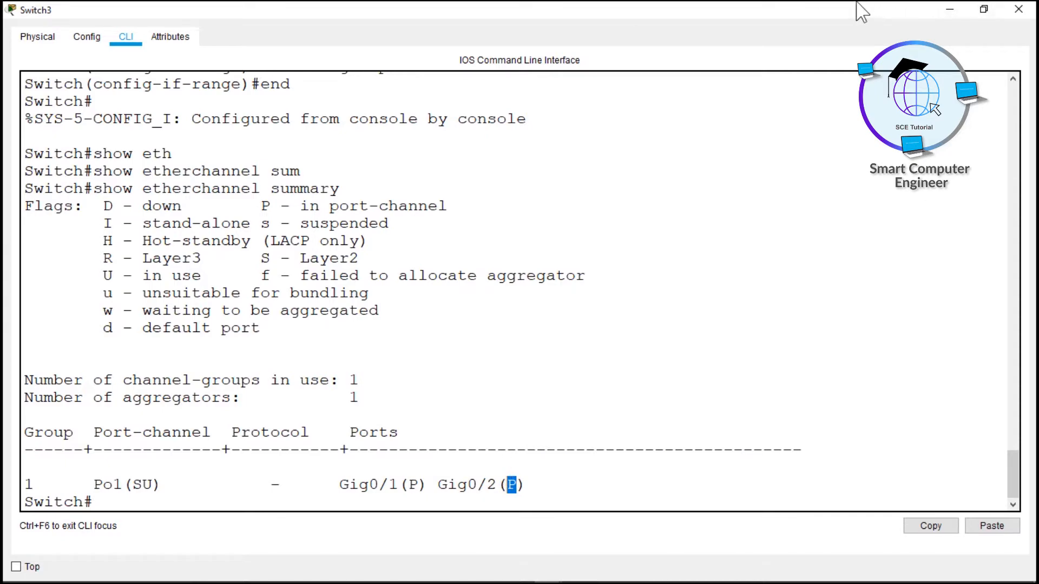
Close Switch3's window and run show etherchannel port-channel in Switch2's command line.
left_click(1017, 9)
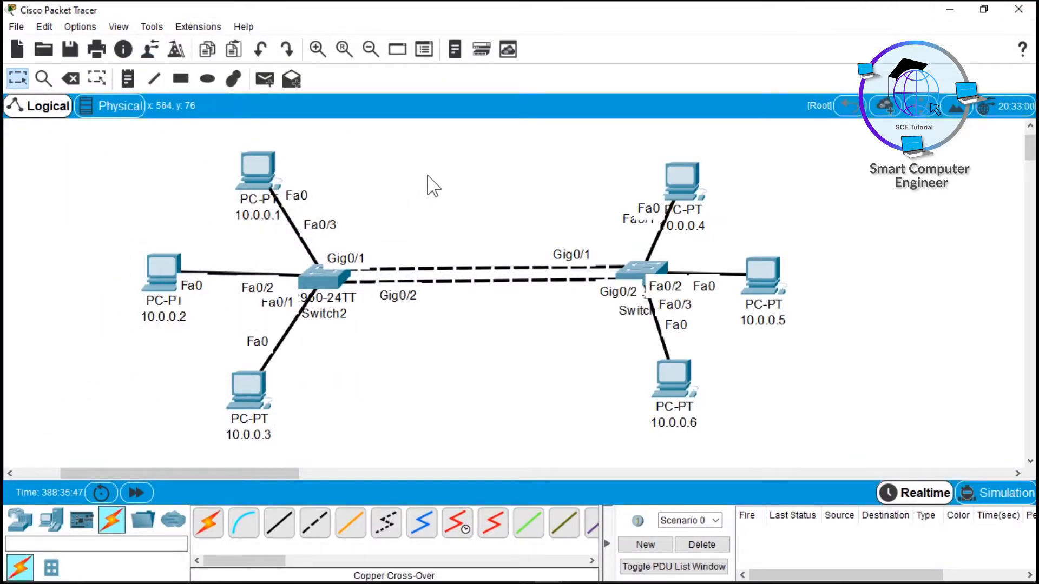
left_click_drag(415, 162, 478, 329)
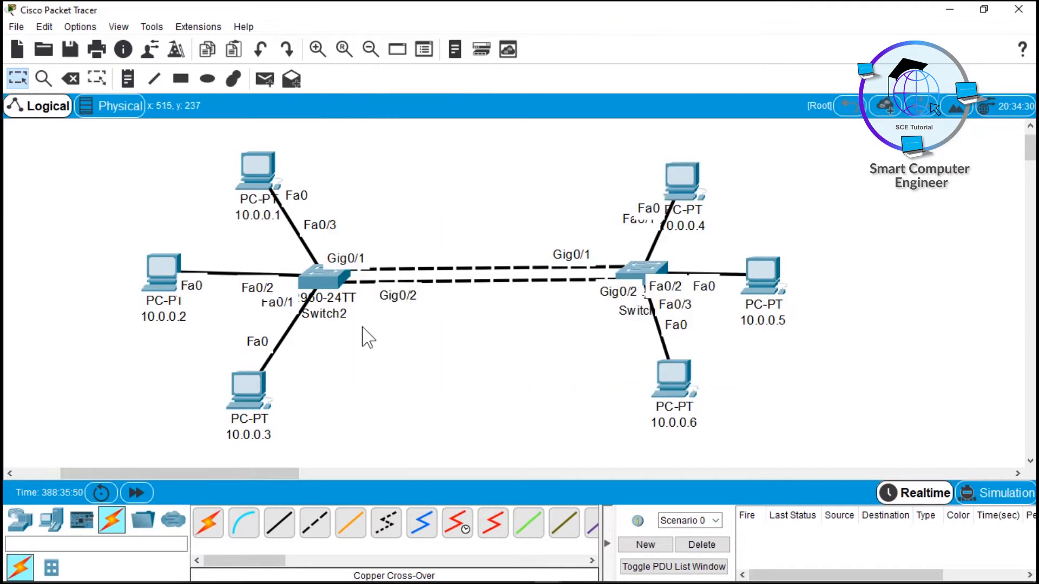
left_click(329, 265)
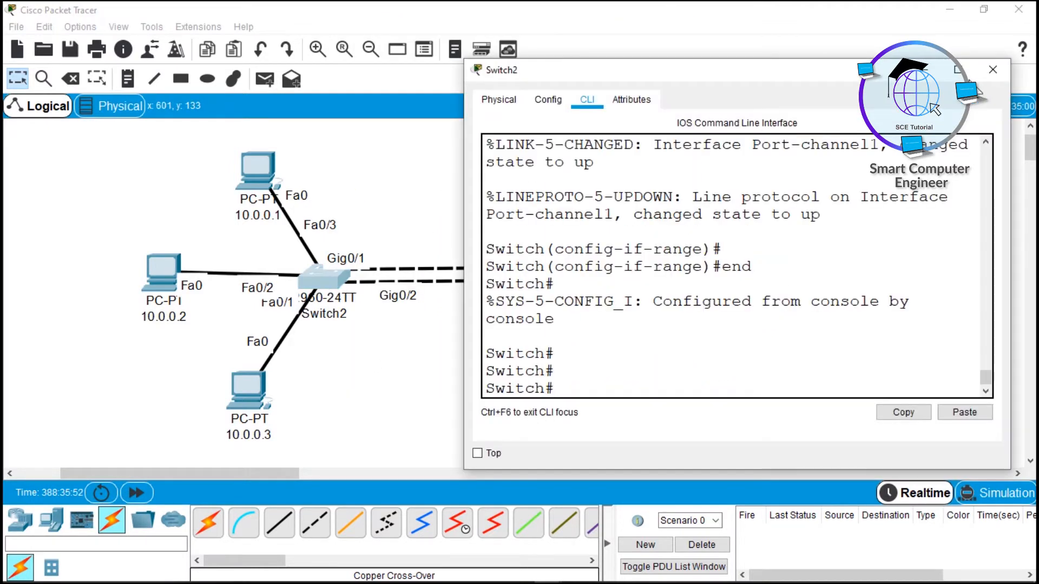
left_click(979, 68)
type("shwo")
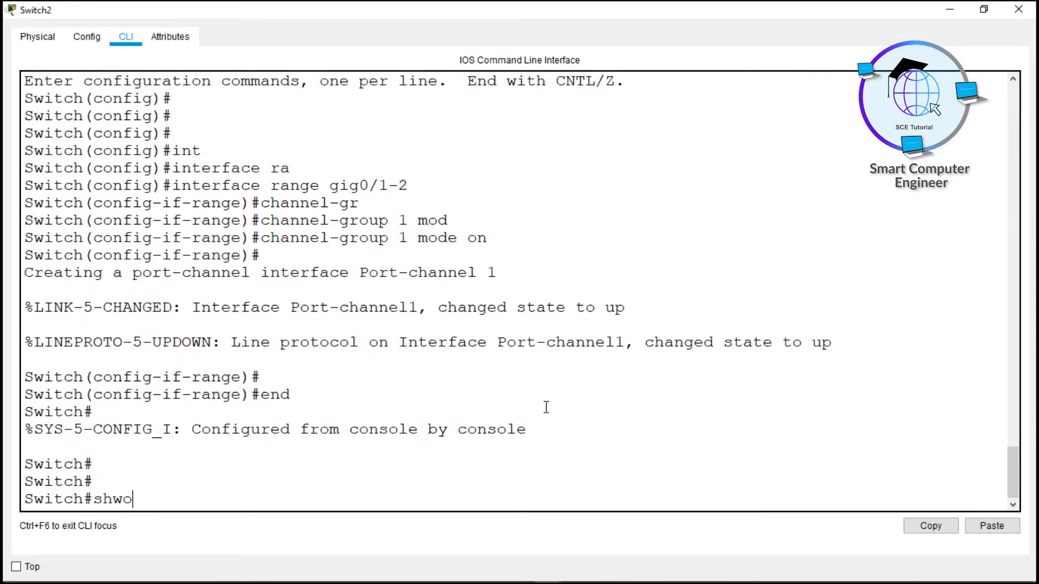
type(" eth")
key("Tab")
type("por")
key("Tab")
key("Return")
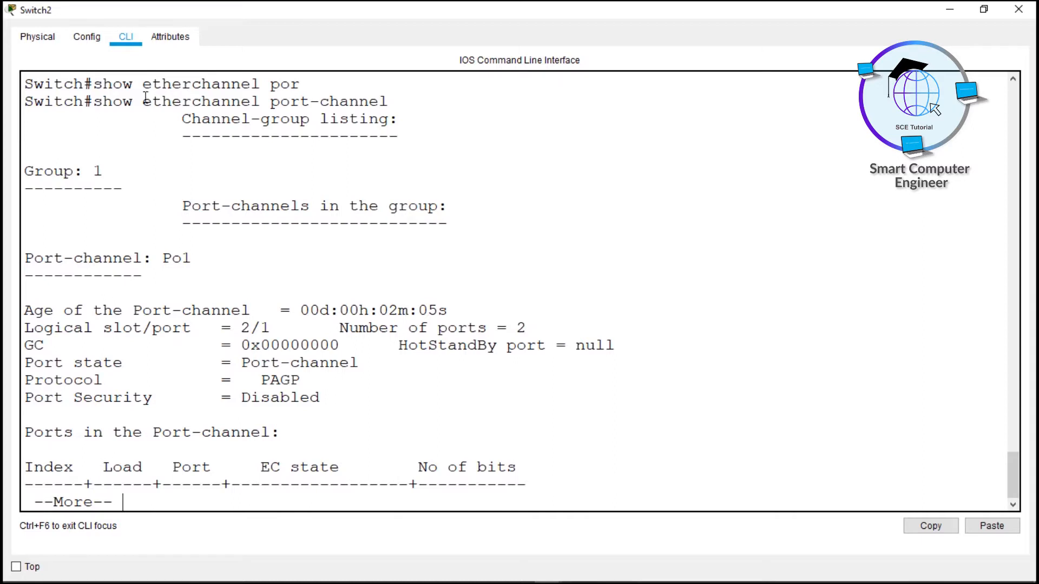
Examine Switch2's port-channel details: group, port-channel name, age, logical slot/port, number of ports, port state, protocol and port security.
left_click_drag(95, 104, 403, 101)
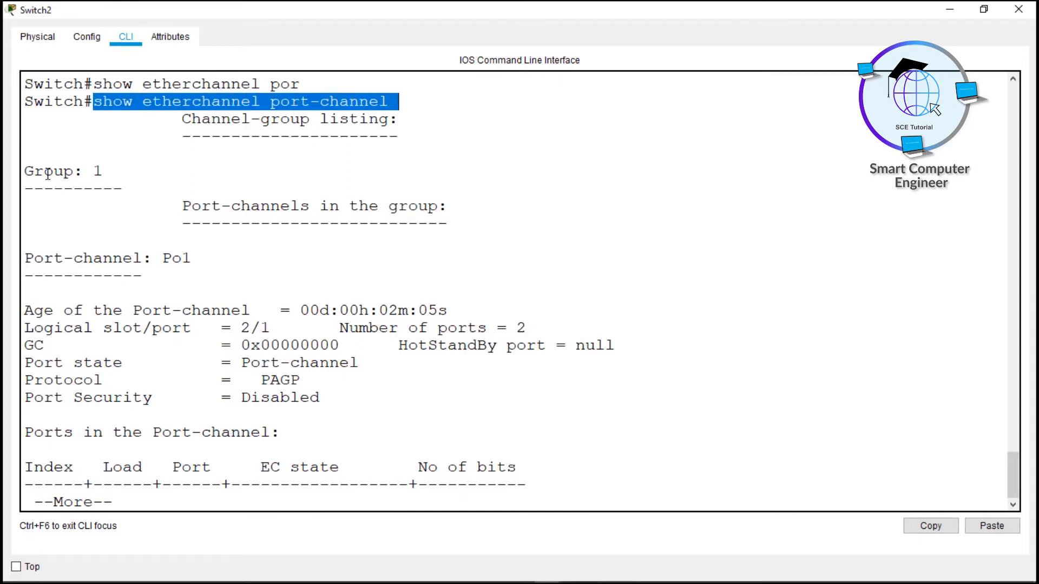
left_click_drag(27, 171, 105, 172)
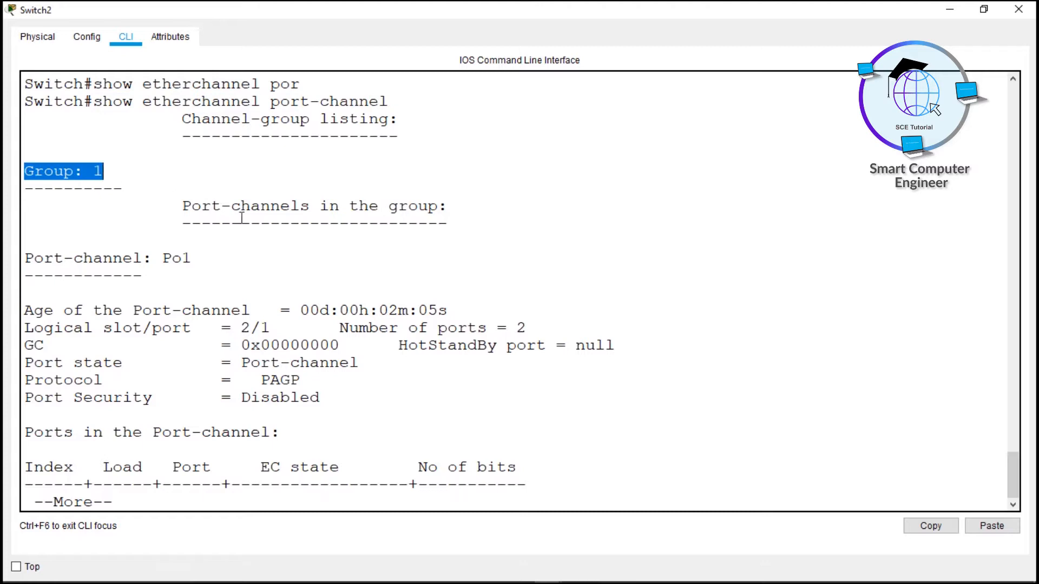
left_click_drag(26, 260, 196, 259)
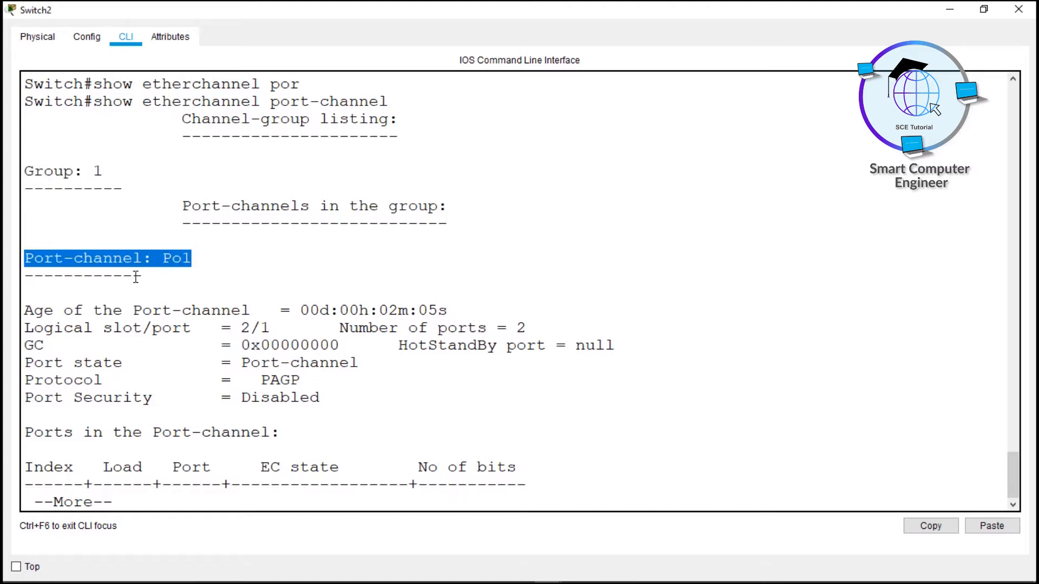
left_click_drag(34, 312, 215, 313)
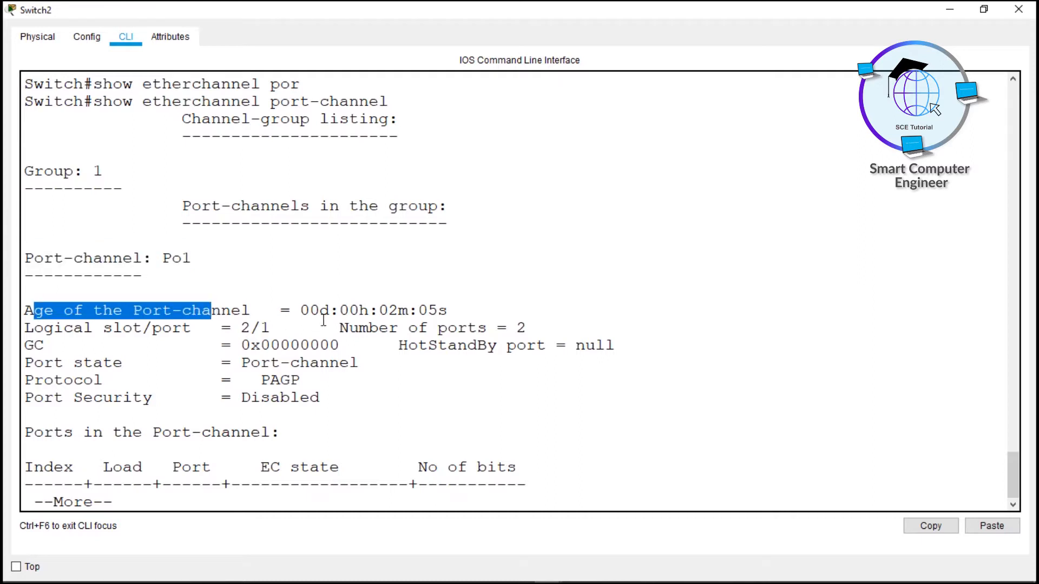
left_click_drag(379, 312, 440, 311)
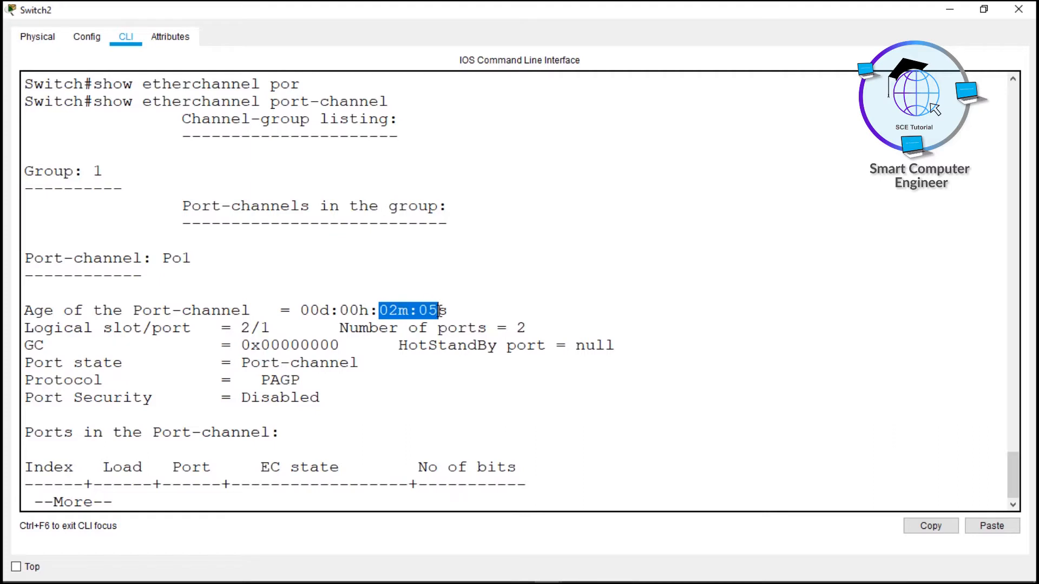
left_click_drag(340, 329, 550, 325)
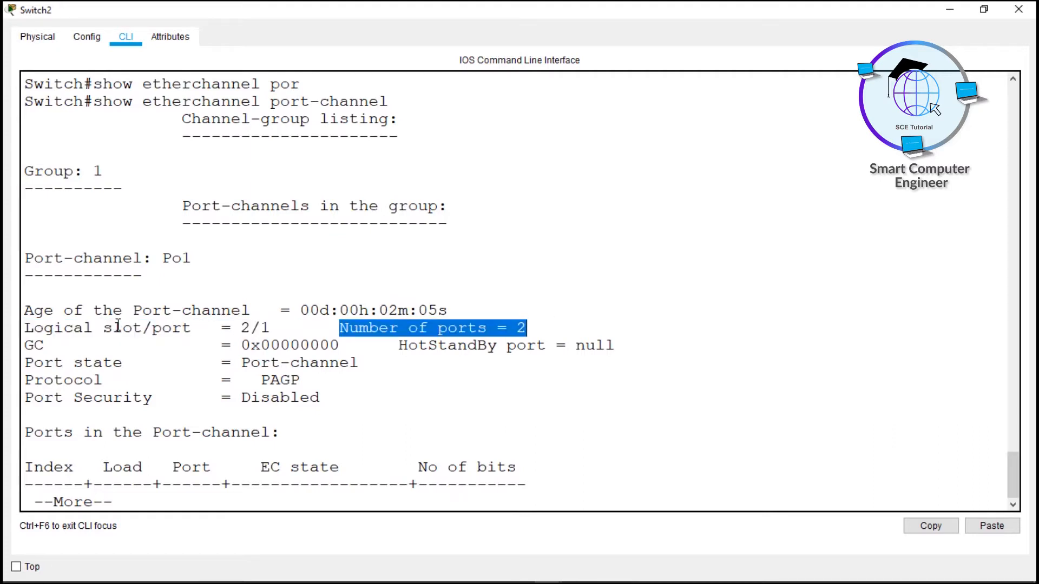
left_click_drag(272, 328, 243, 331)
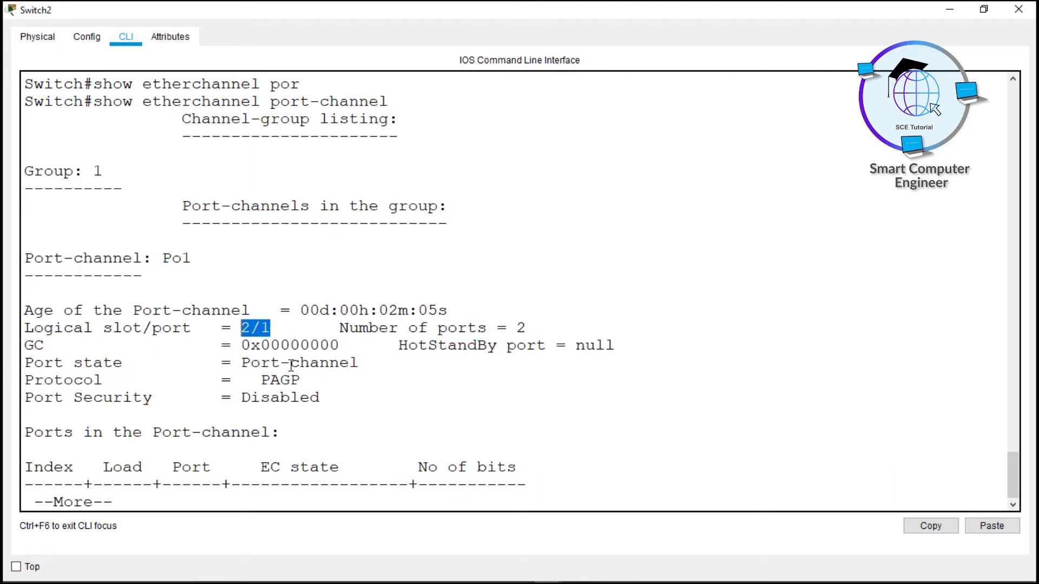
left_click_drag(34, 363, 361, 365)
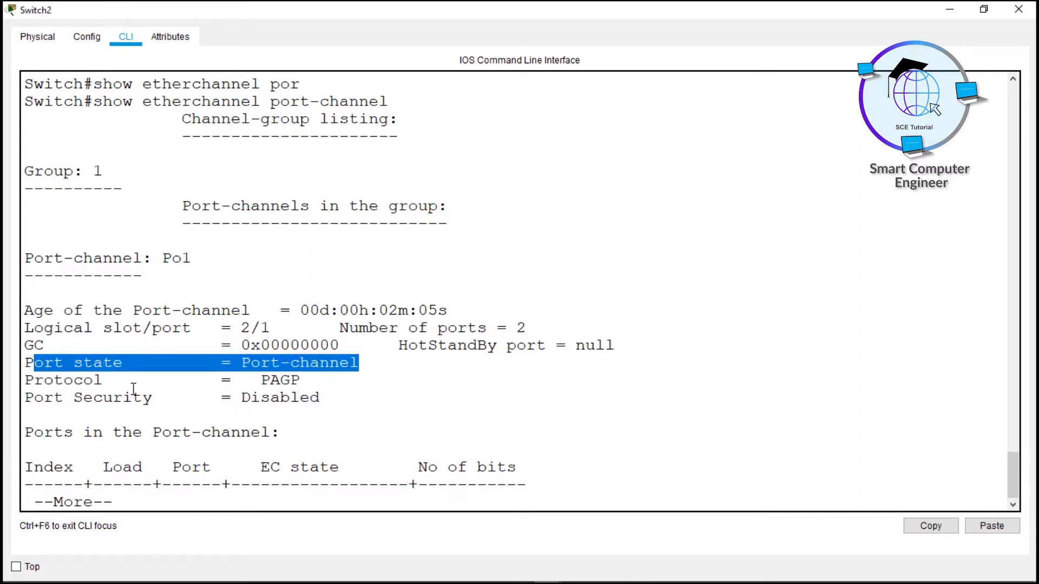
left_click_drag(26, 380, 325, 374)
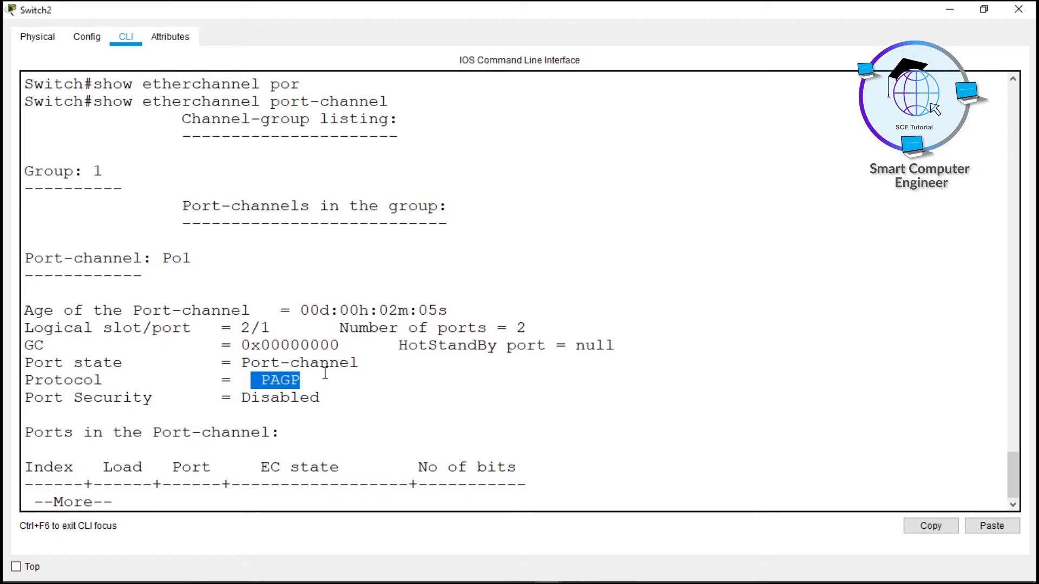
left_click(291, 376)
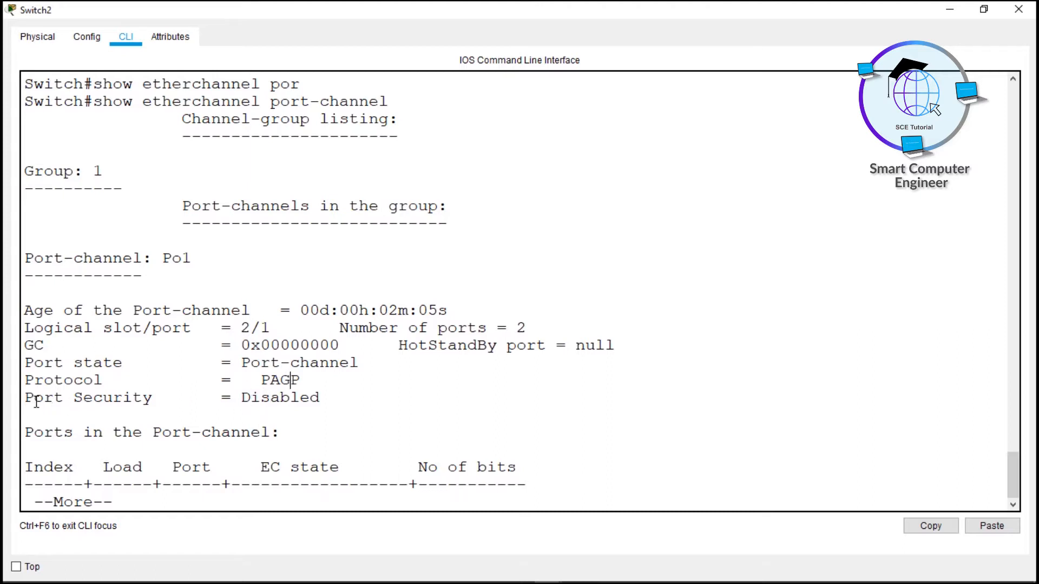
left_click_drag(35, 400, 327, 401)
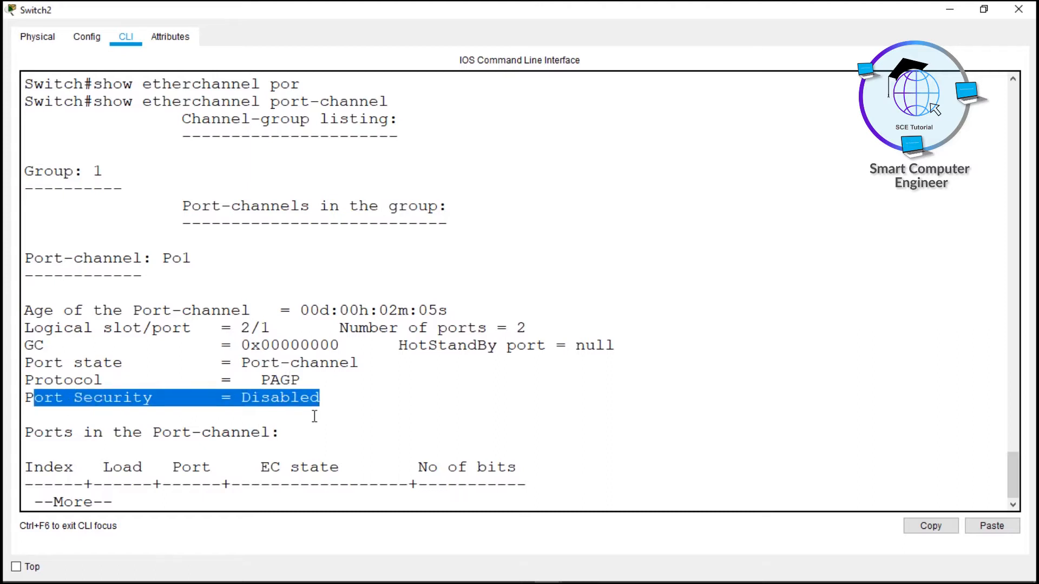
Display the rest of the port-channel output, review the member ports' entries and the last-bundled time, and close Switch2's window.
left_click(295, 422)
key("Return")
key("Return")
key("Return")
key("Return")
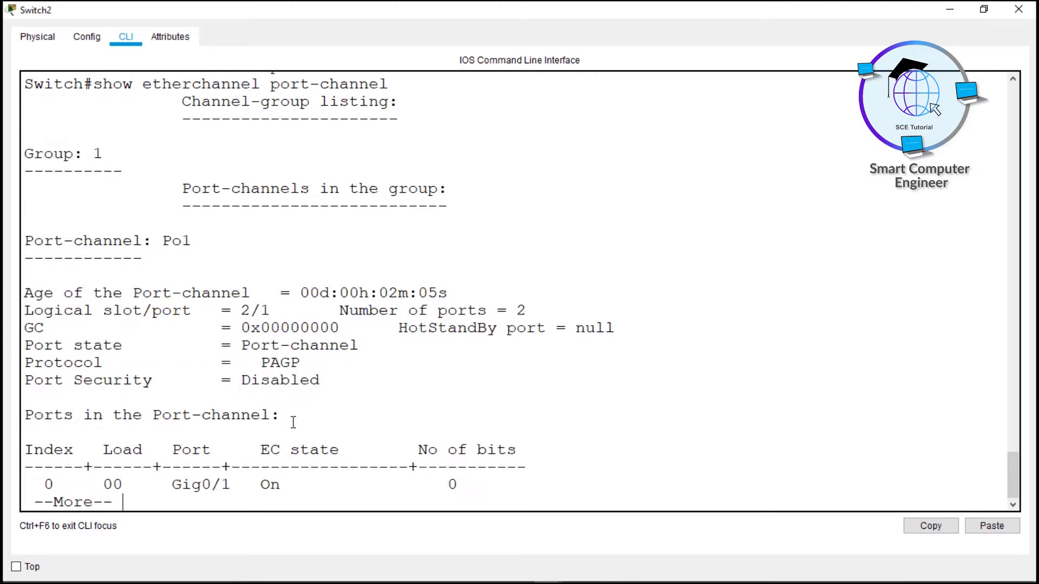
key("Return")
left_click_drag(95, 415, 433, 444)
left_click(454, 450)
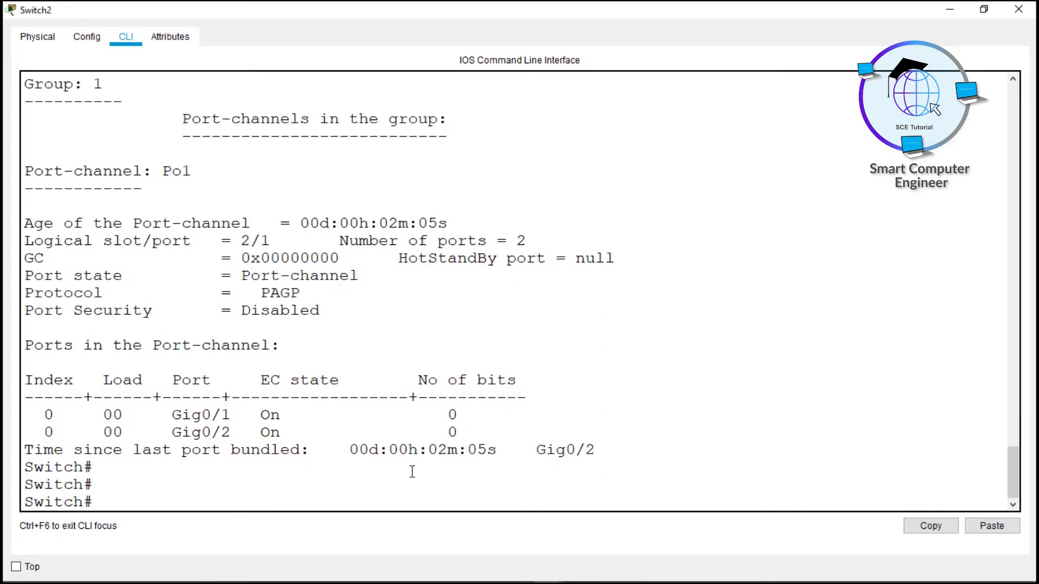
left_click(448, 453)
scroll(68, 284, "up", 3)
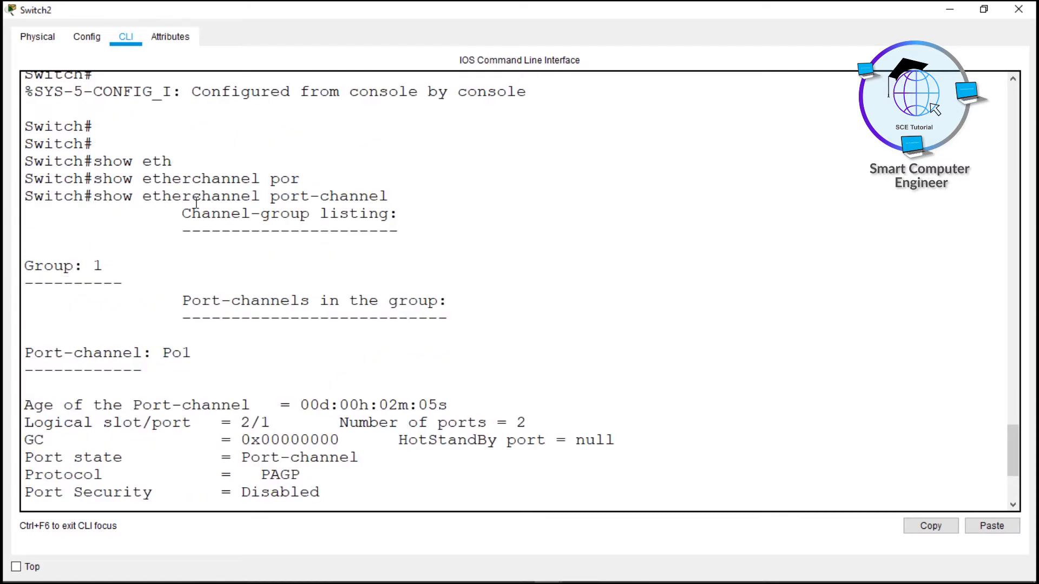
scroll(303, 257, "down", 3)
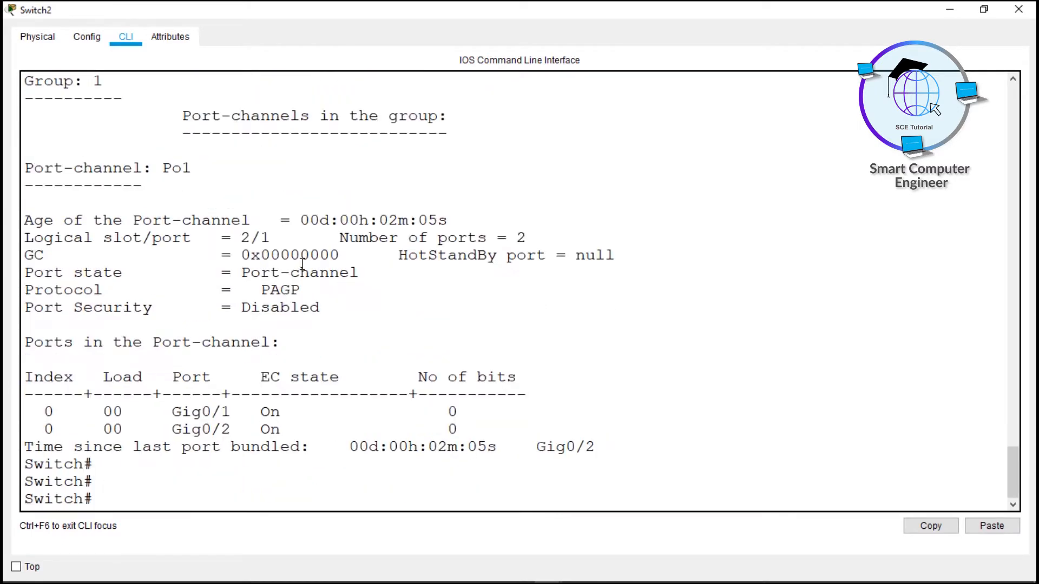
left_click(1018, 10)
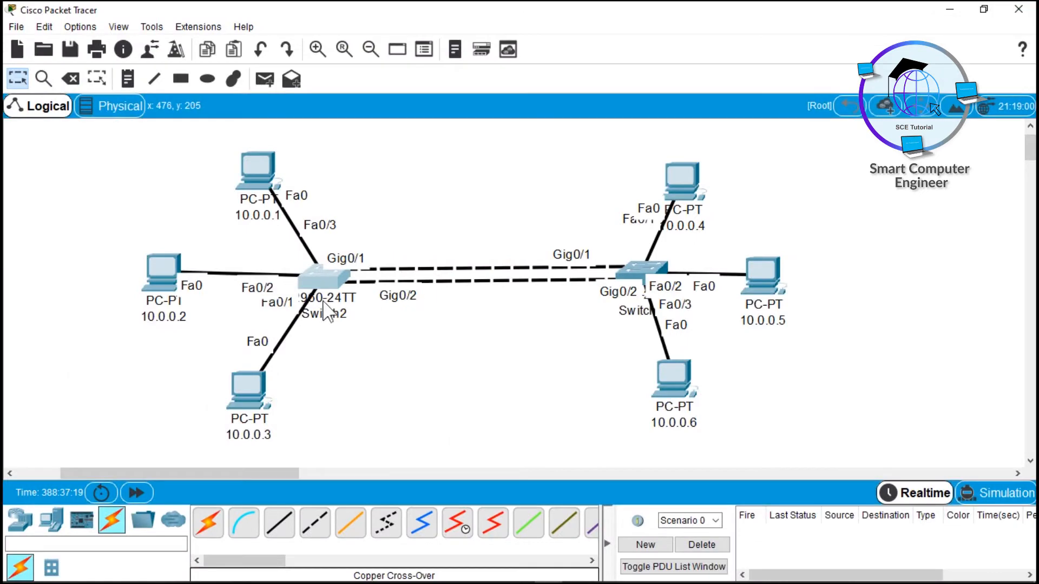
left_click_drag(429, 206, 484, 342)
left_click_drag(439, 222, 508, 330)
left_click_drag(491, 205, 433, 362)
left_click_drag(445, 234, 470, 279)
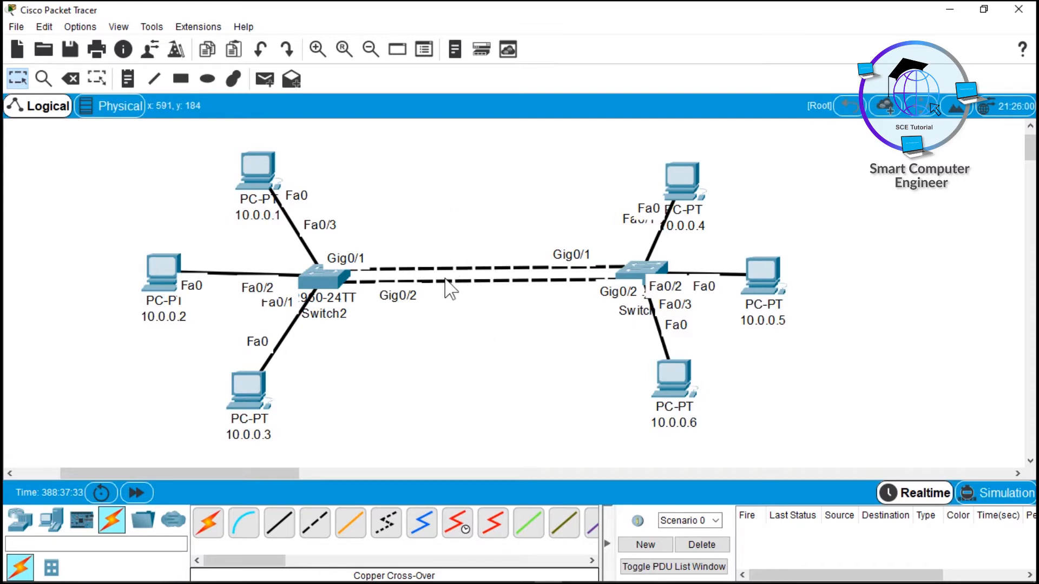
left_click_drag(547, 206, 401, 332)
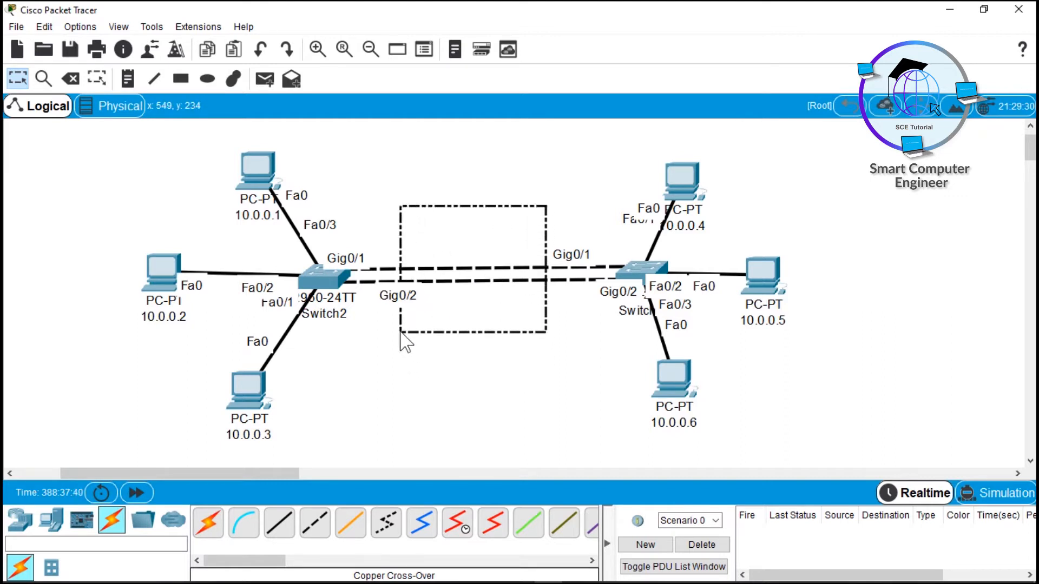
left_click_drag(400, 332, 401, 332)
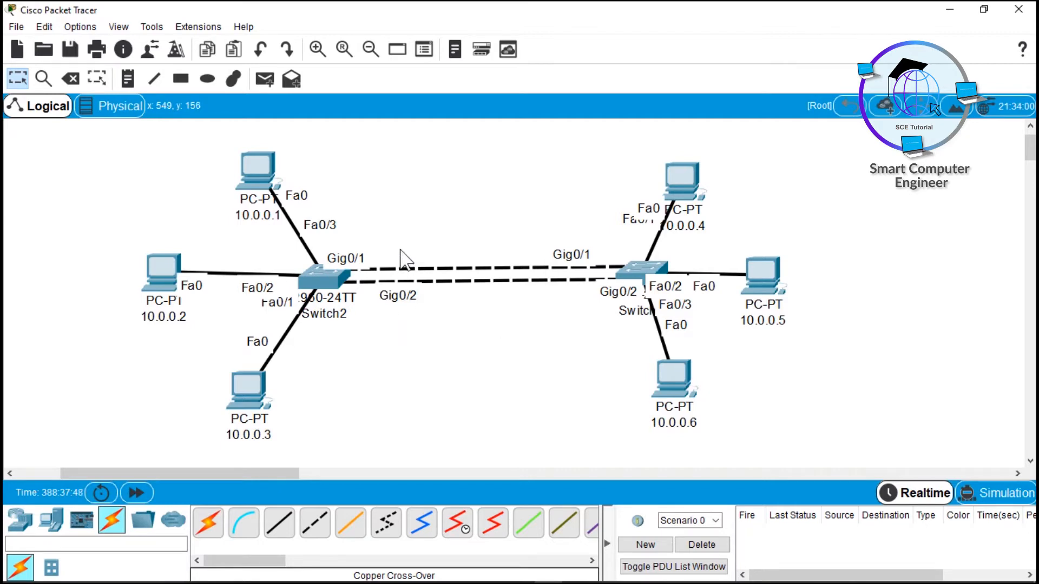
left_click_drag(481, 221, 468, 333)
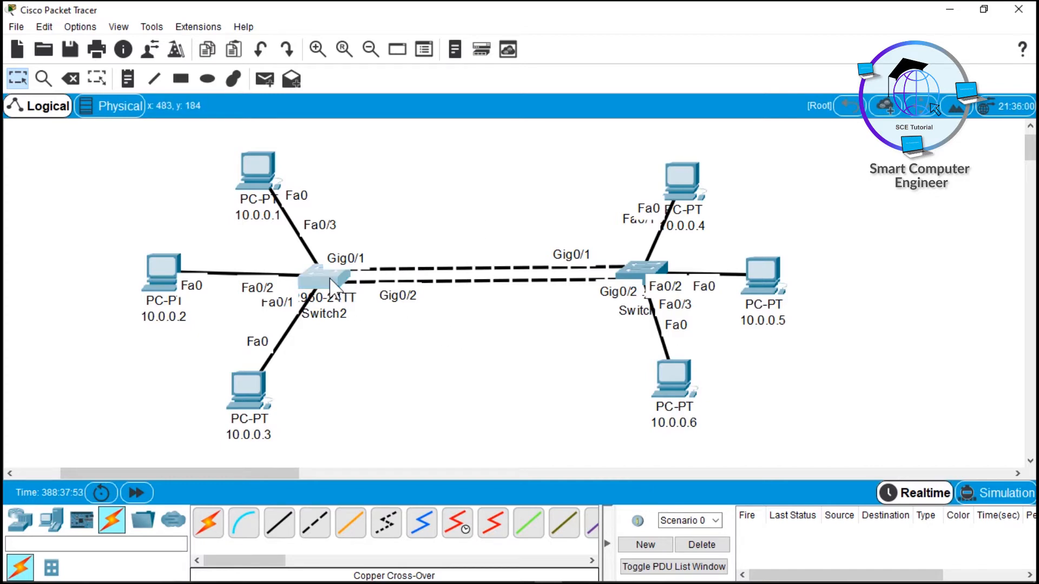
Reopen Switch2's command line, run show etherchannel port-channel again and check the port-channel name.
left_click(323, 278)
key("Return")
key("Return")
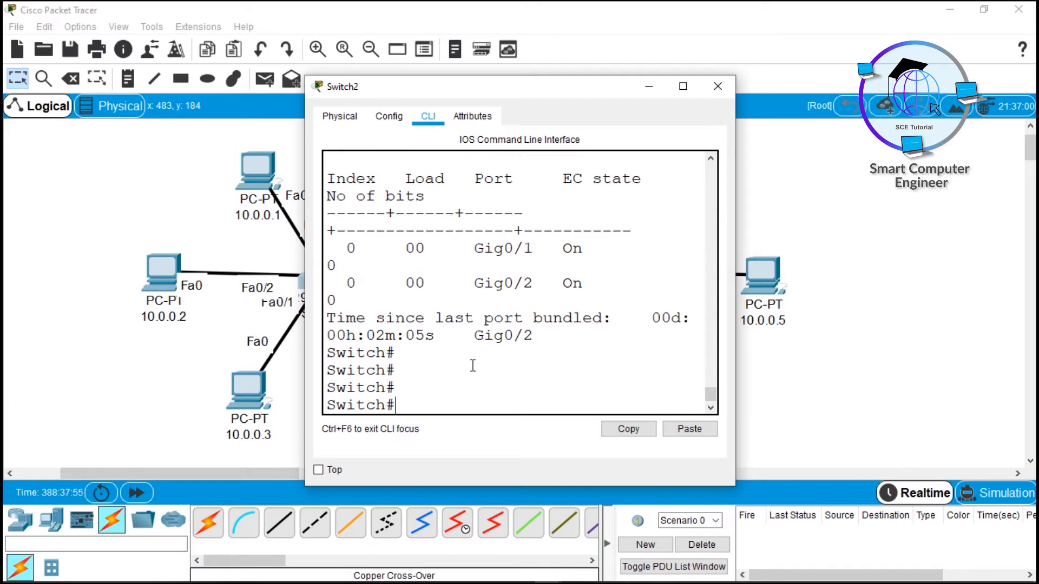
key("super+Up")
type("show eth")
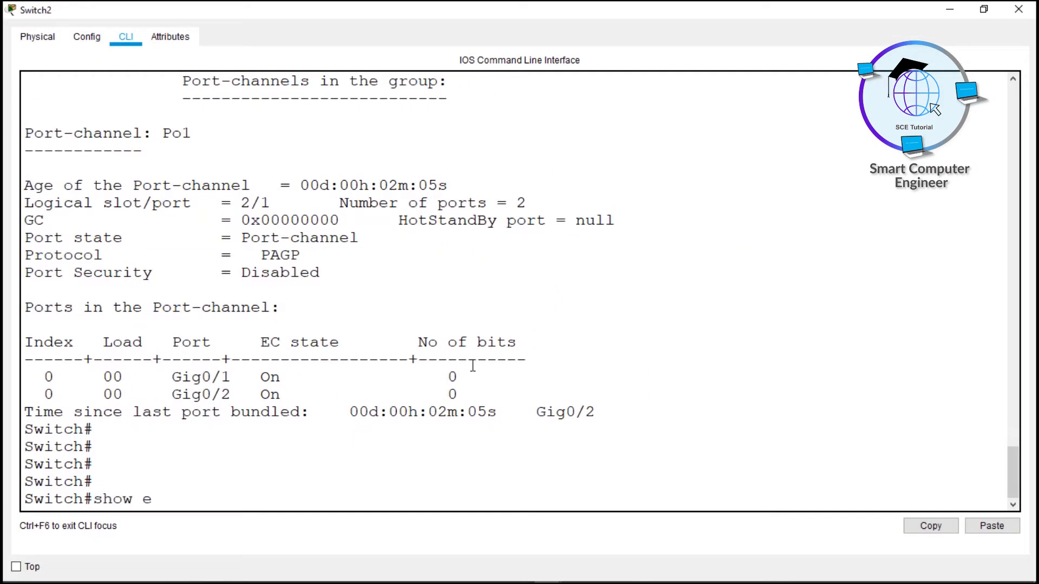
key("Tab")
type("por")
key("Tab")
key("Return")
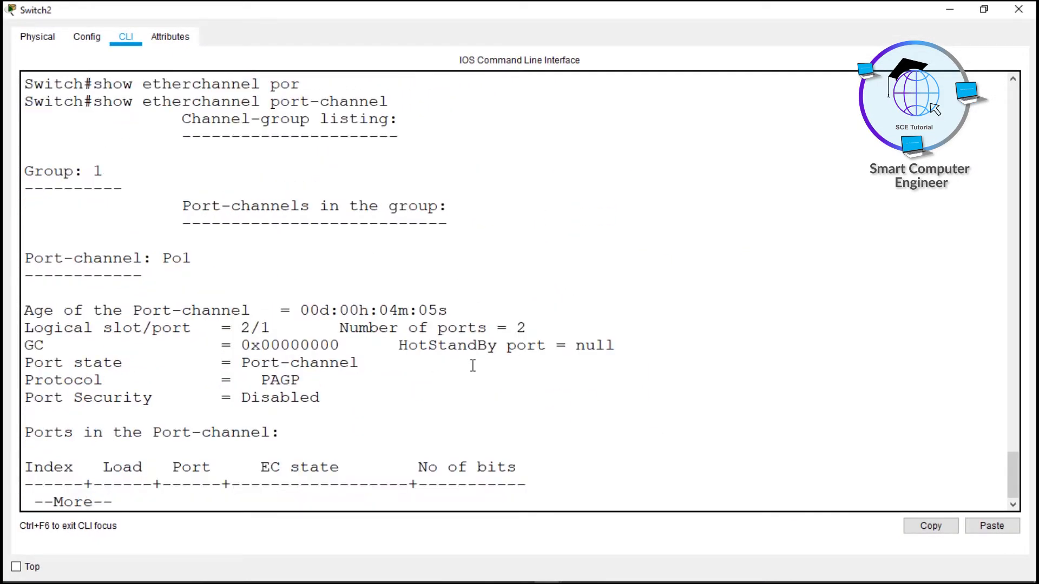
left_click_drag(33, 258, 198, 258)
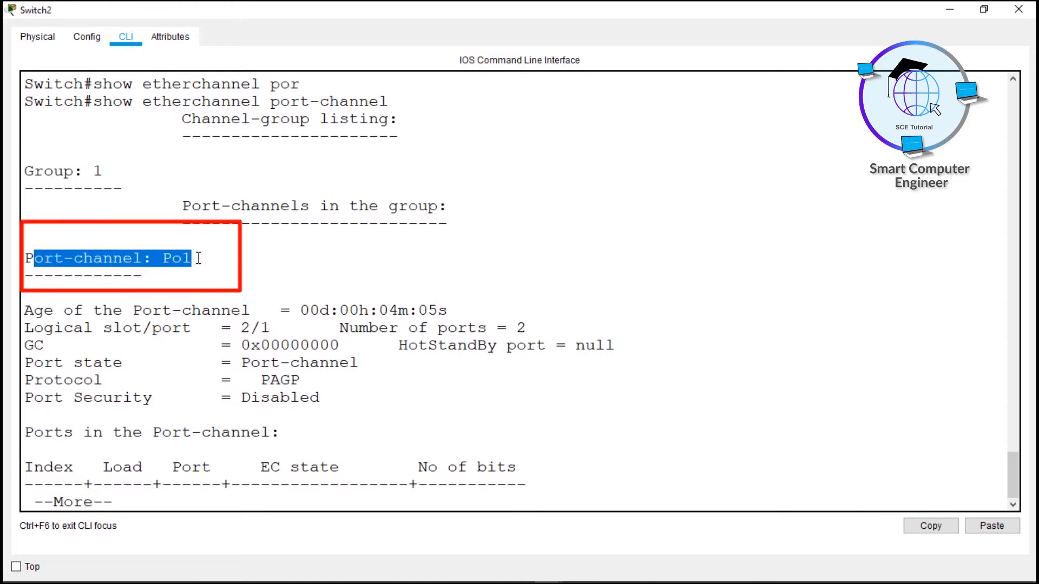
left_click(183, 261)
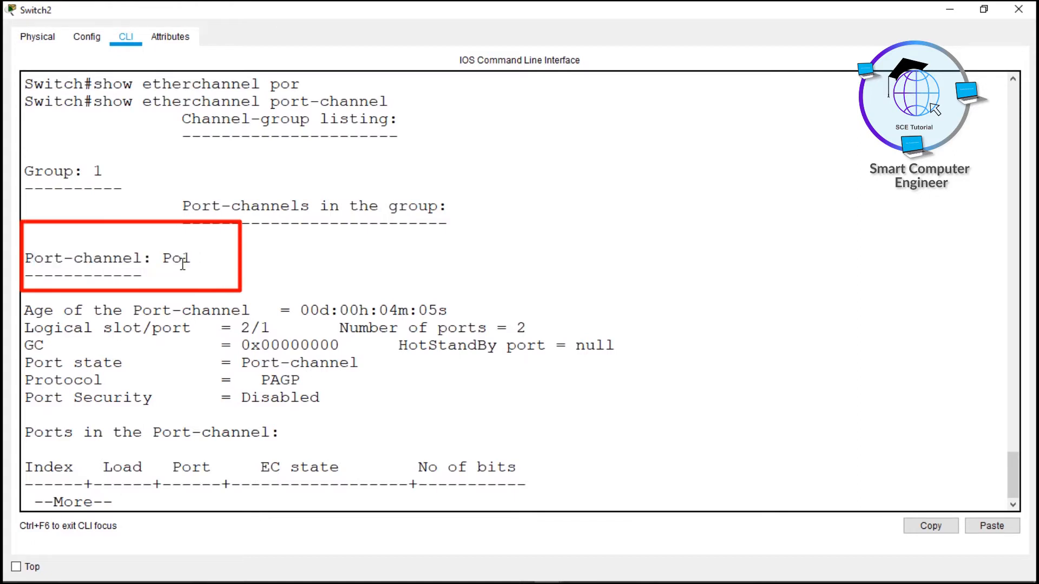
Quit the paged output and run show interfaces status on Switch2.
type("qshow ")
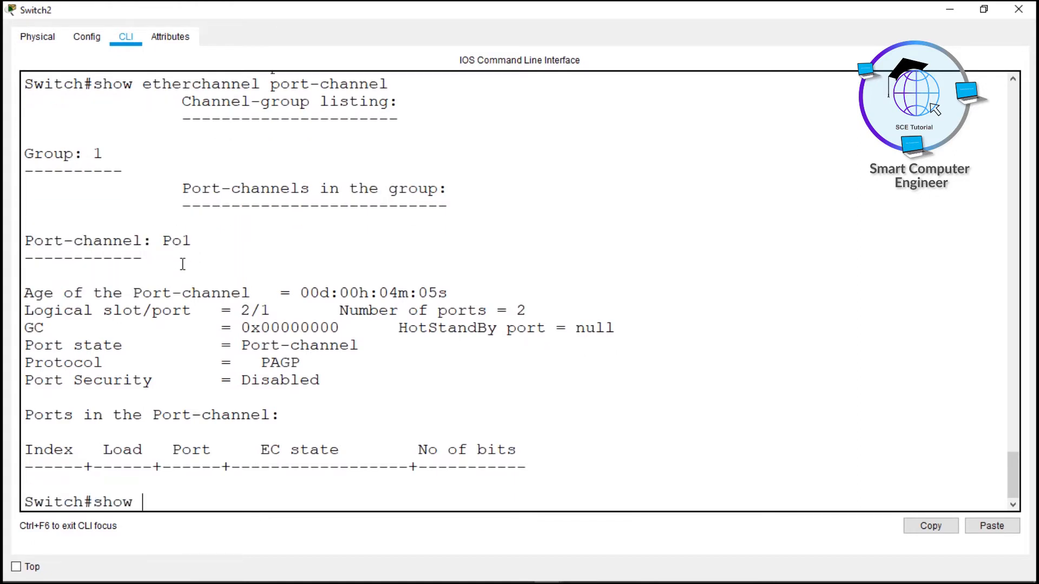
type("inte")
key("Tab")
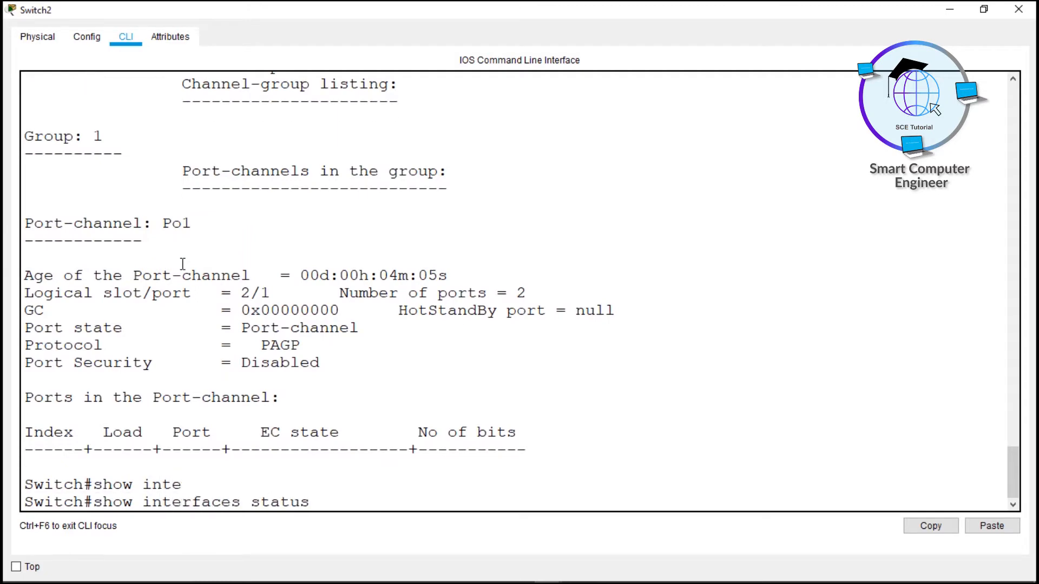
type("st")
key("Tab")
key("Return")
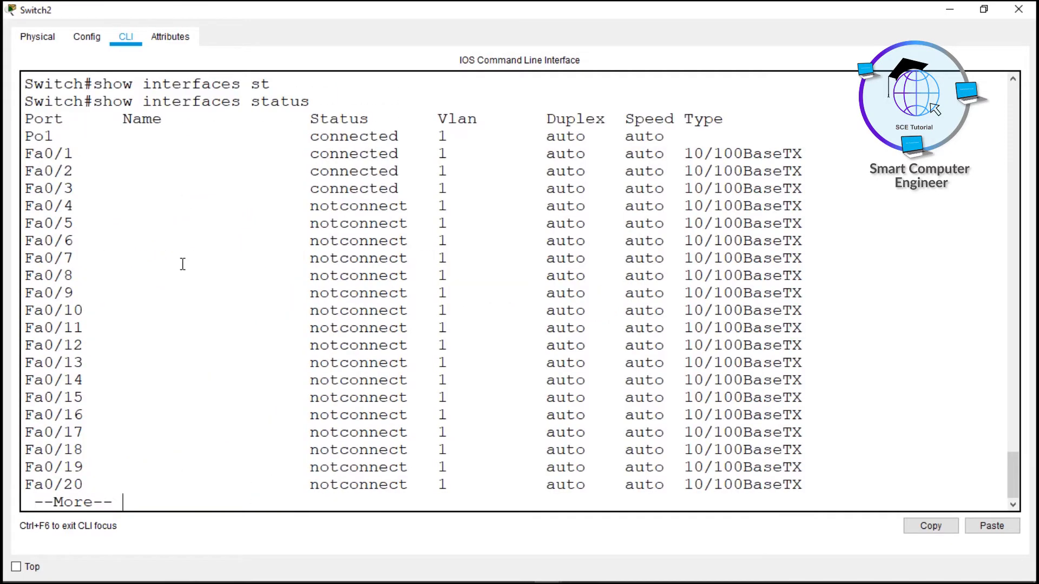
Display the remaining interface status lines and examine the Po1 entry at the start of the table.
key("space")
scroll(65, 344, "up", 3)
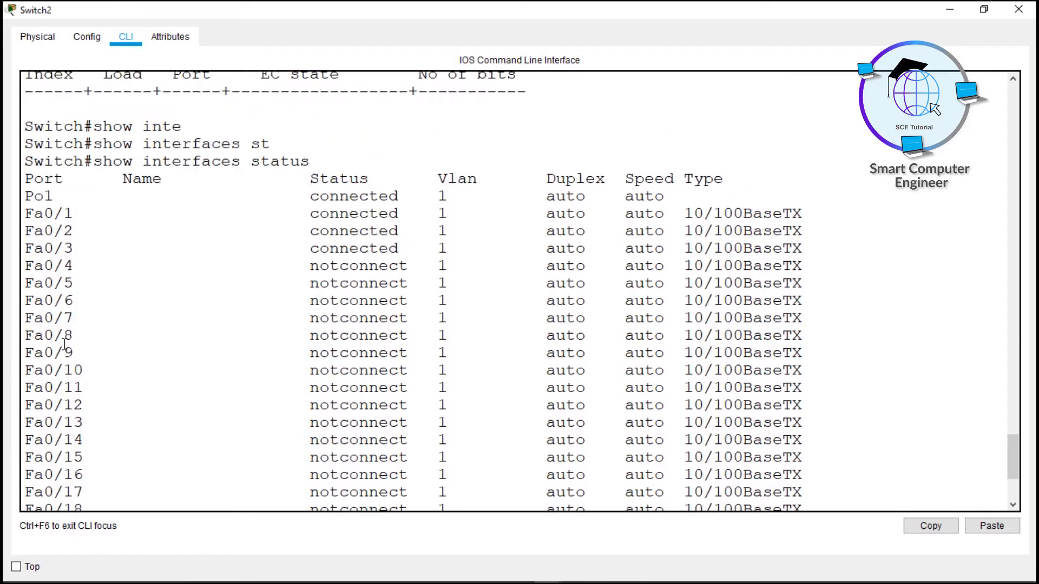
left_click_drag(24, 192, 692, 194)
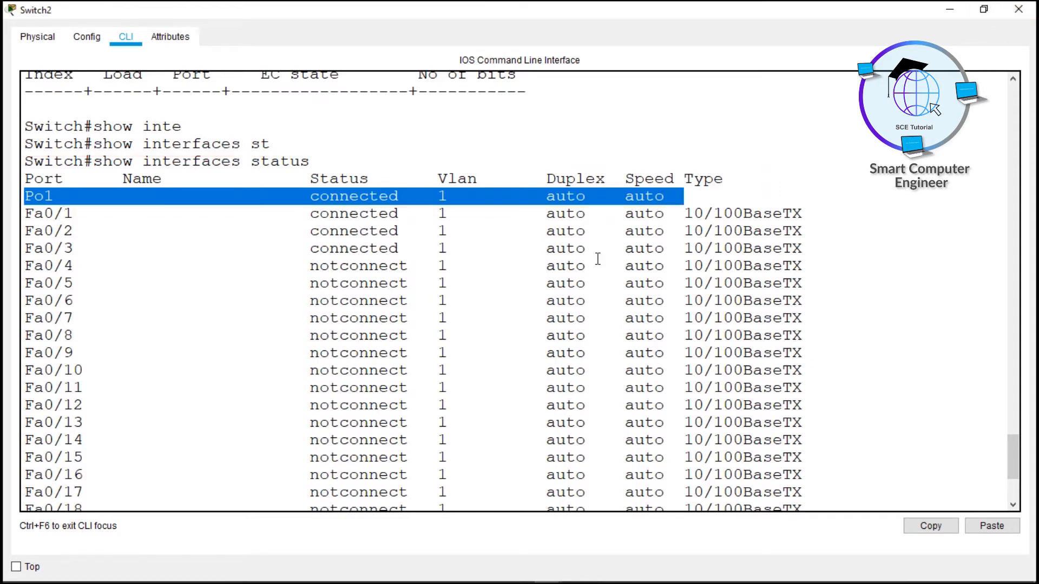
Run show interfaces trunk on Switch2 and check its output.
key("Return")
key("Return")
key("Return")
type("show")
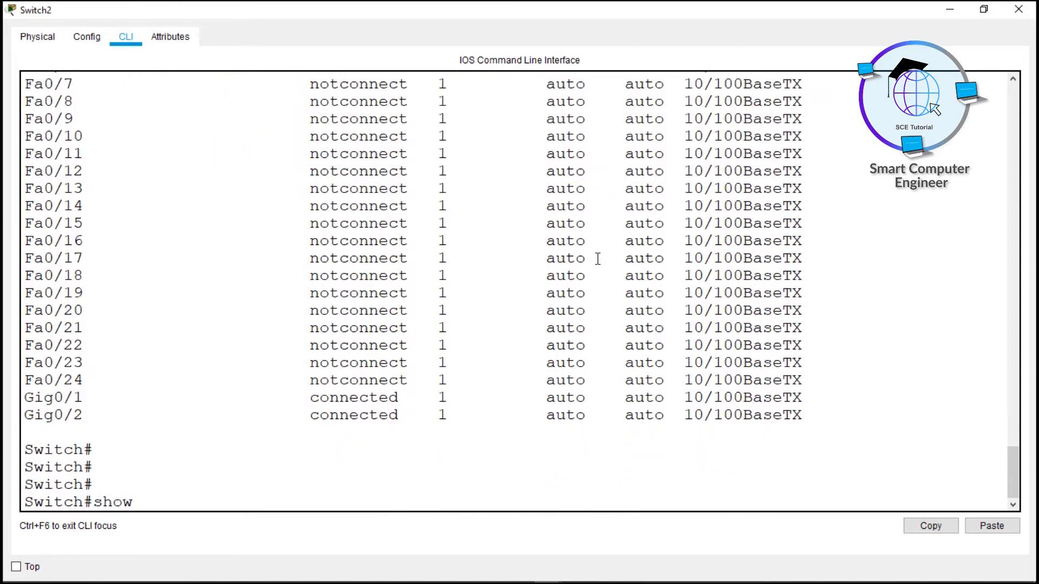
type(" int")
key("Tab")
type("tr")
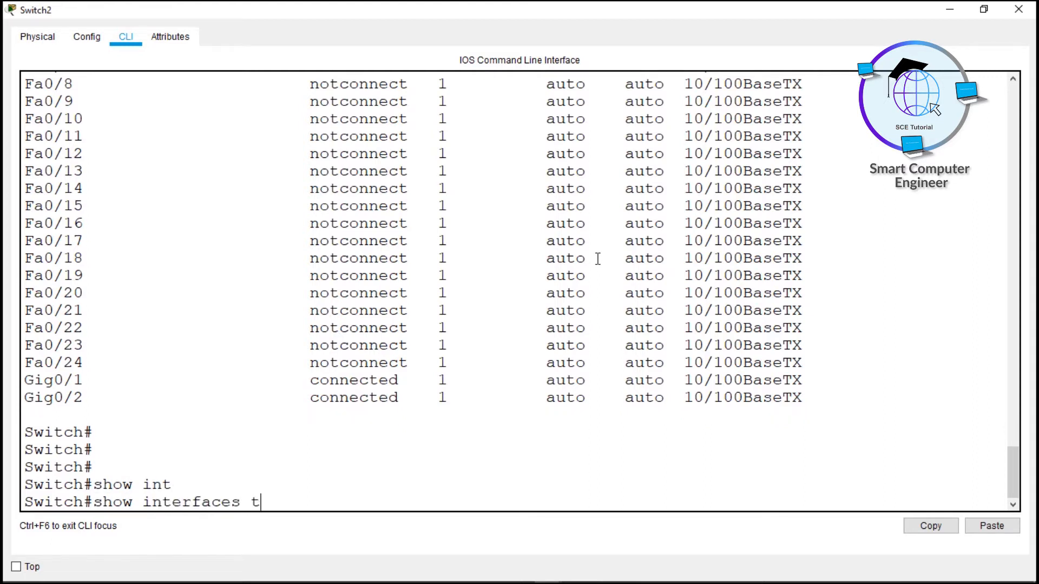
key("Tab")
key("Return")
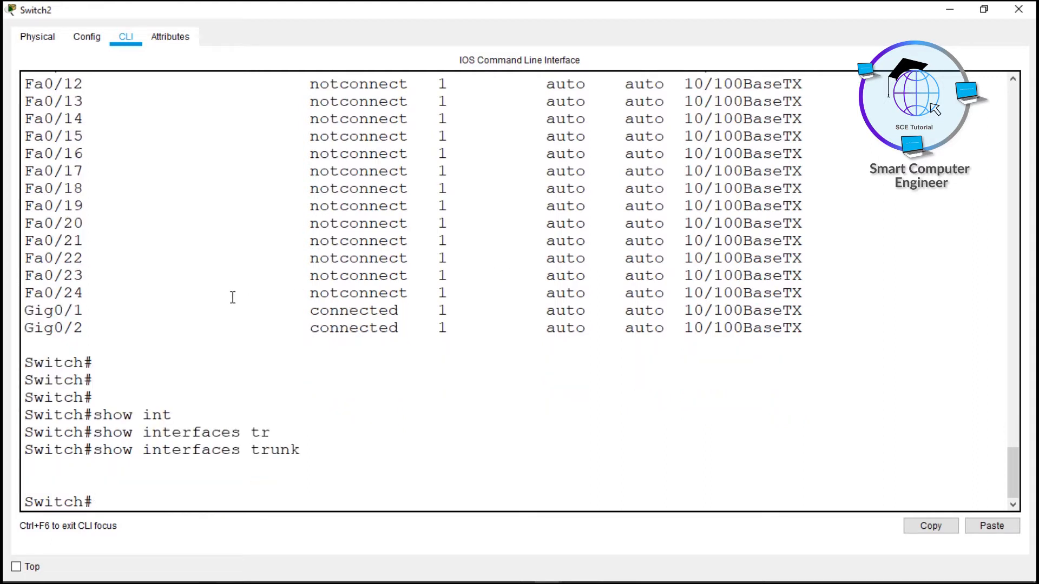
left_click_drag(27, 457, 304, 454)
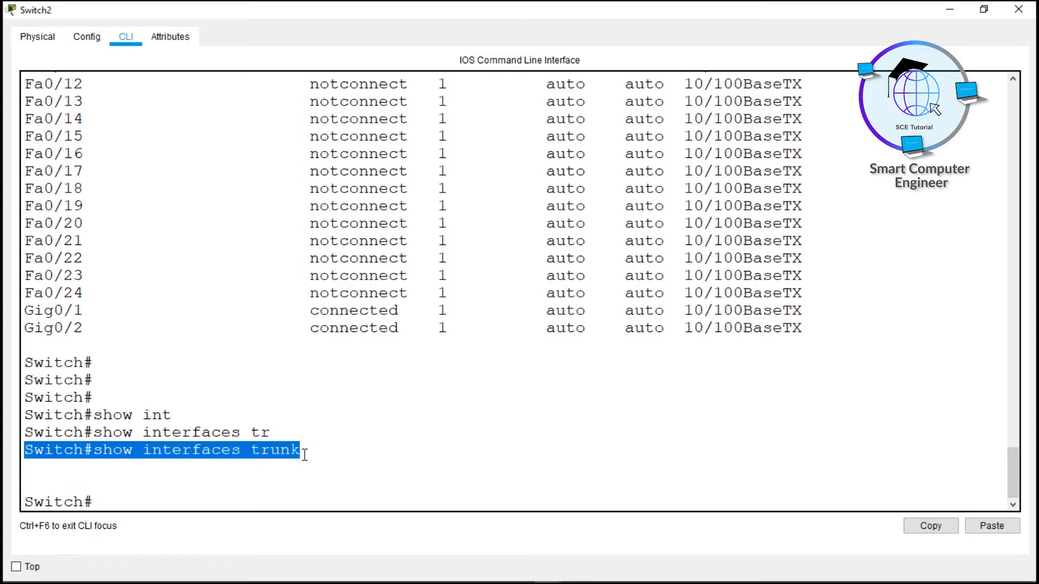
left_click(28, 470)
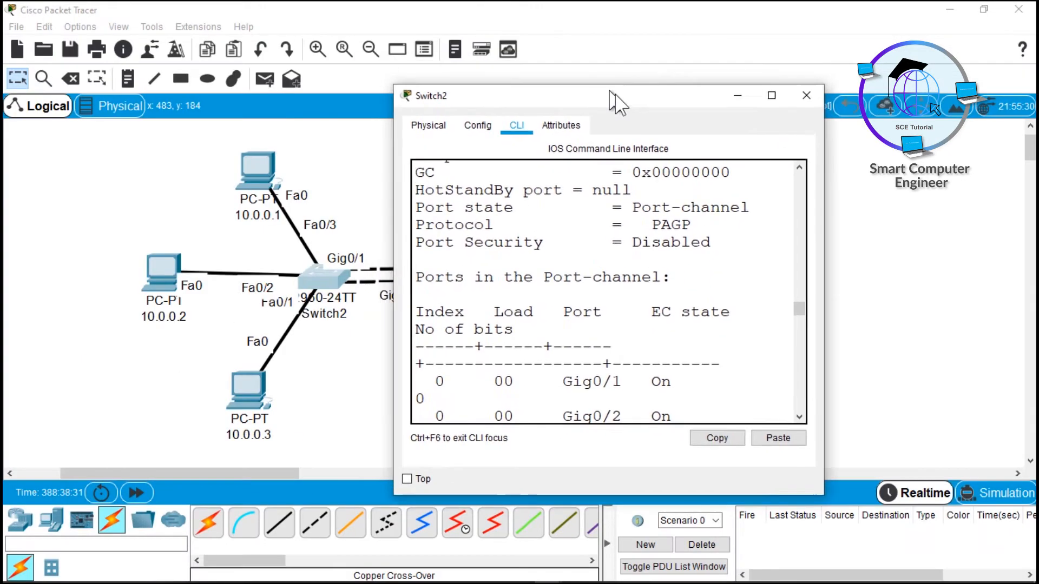
Move Switch2's window clear of the topology and enter global configuration mode with conf t.
left_click_drag(610, 94, 723, 76)
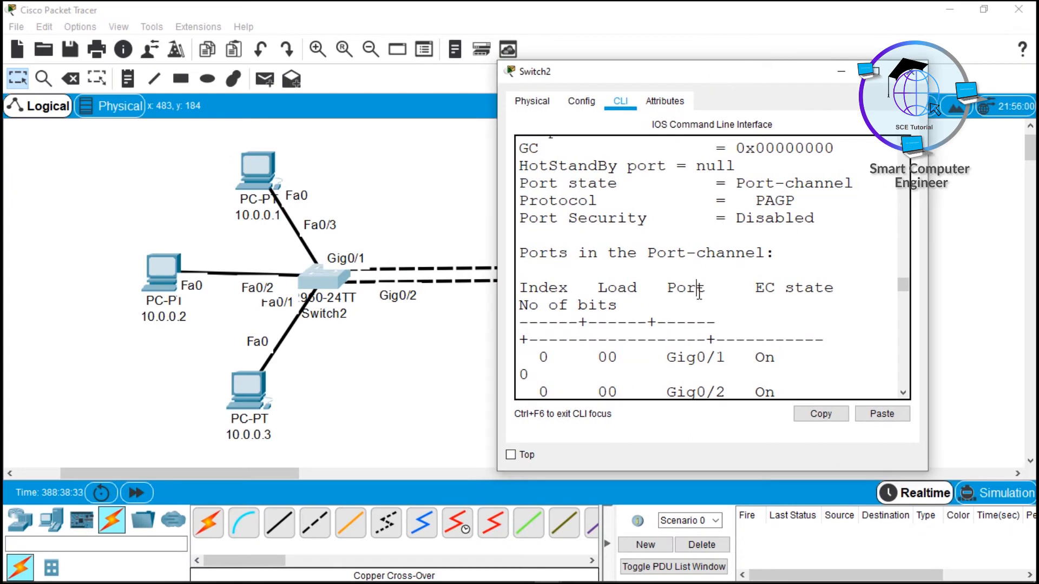
key("Return")
key("Return")
key("Return")
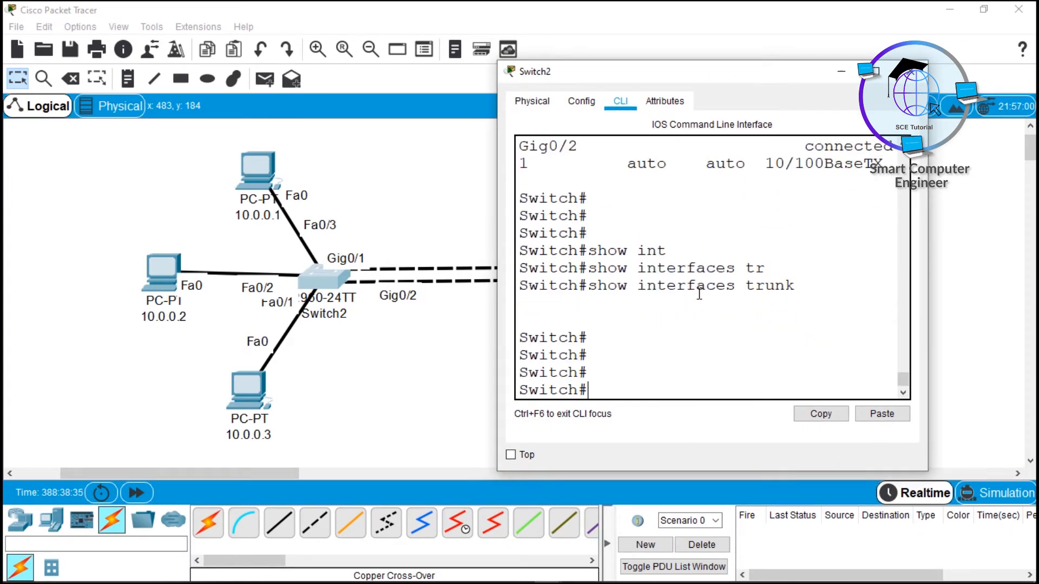
type("conf t")
key("Return")
key("Return")
key("Return")
key("Return")
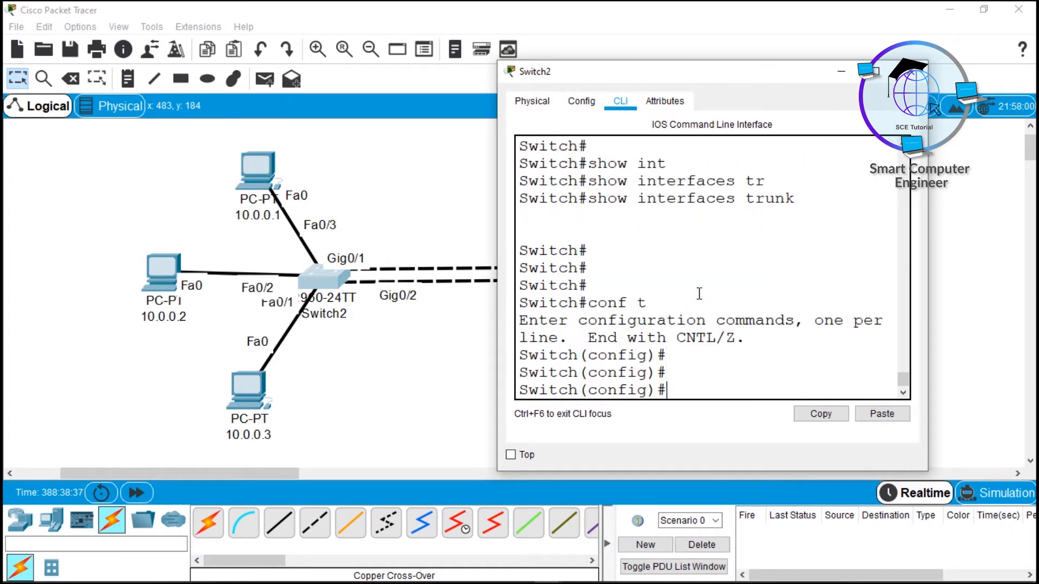
key("Return")
key("Return")
Enter interface configuration for port-channel 1 on Switch2.
type("in")
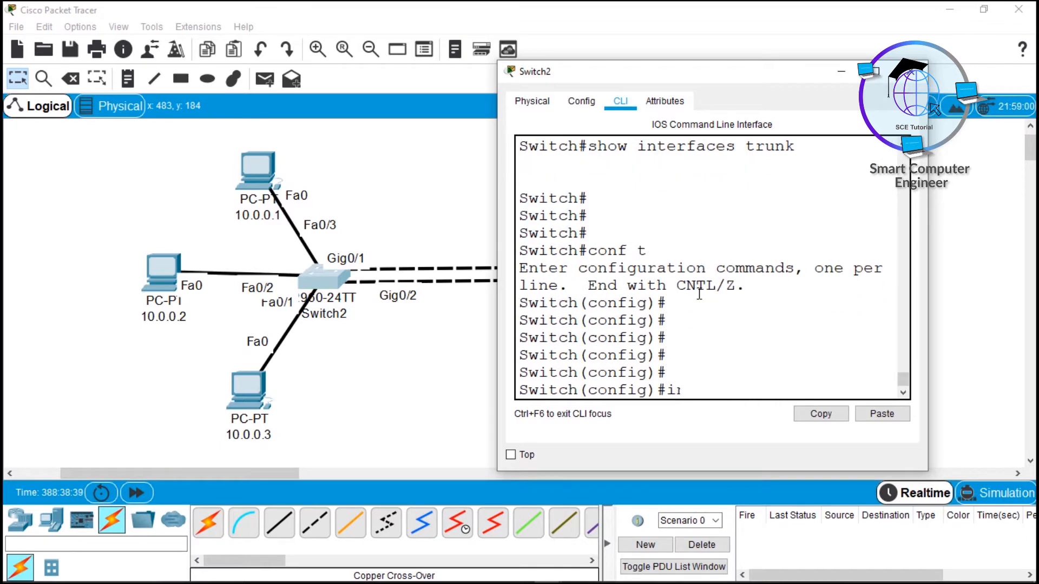
key("Tab")
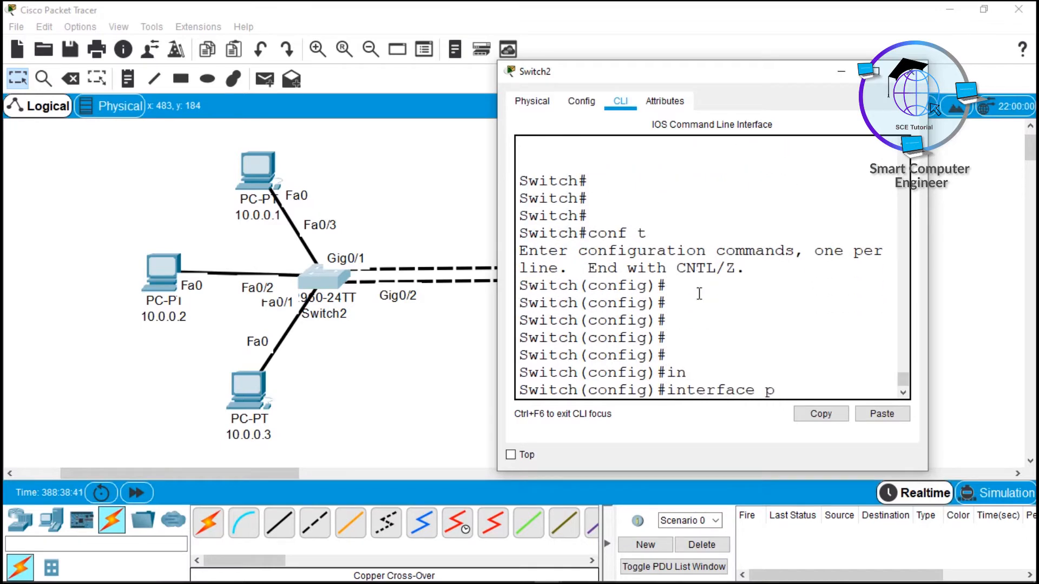
type("po")
key("Tab")
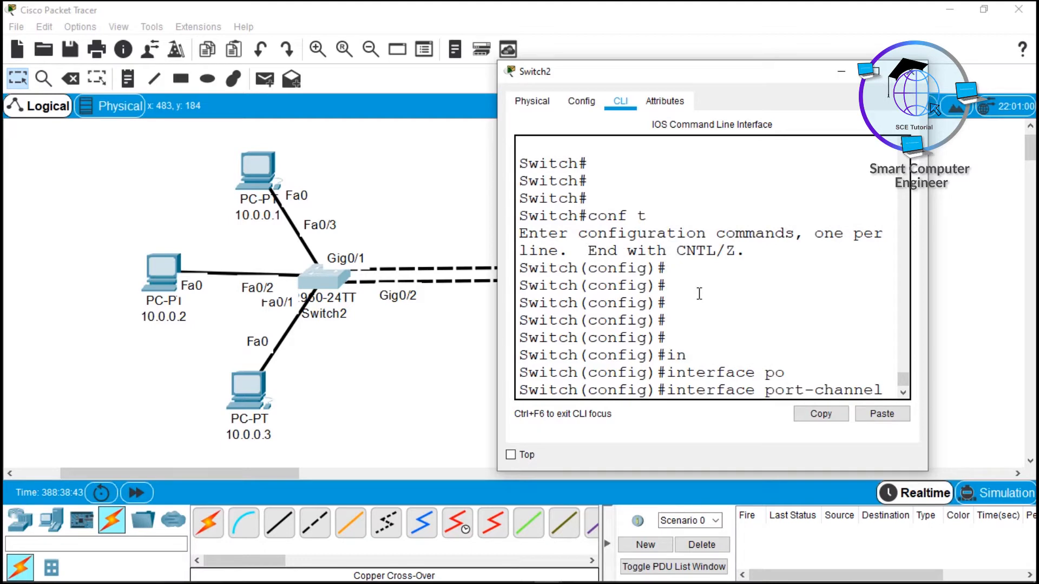
type("1")
key("Return")
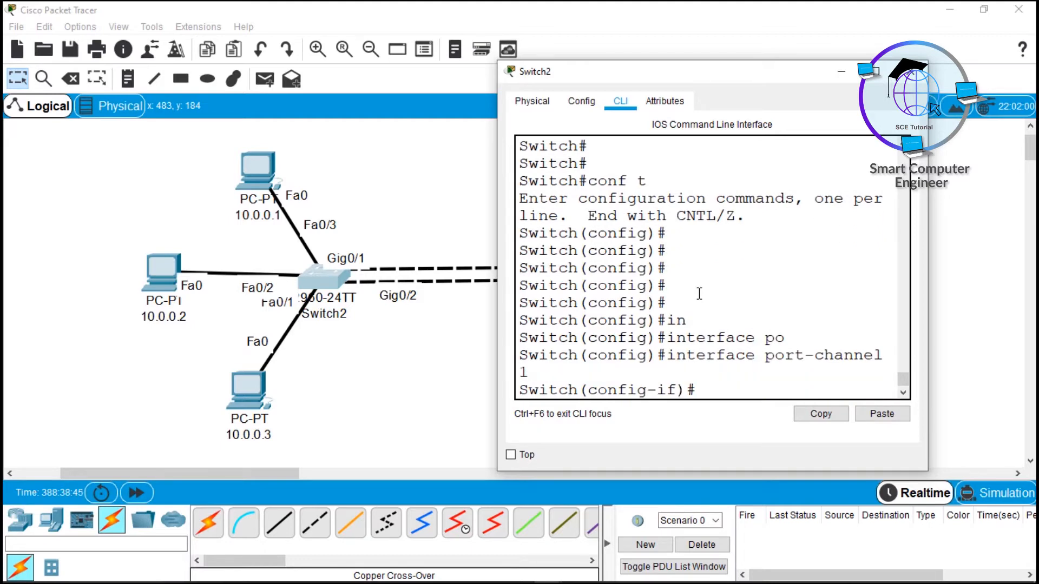
Try to compose a switchport trunk encapsulation command for port-channel 1 and discard it.
type("sw")
key("Tab")
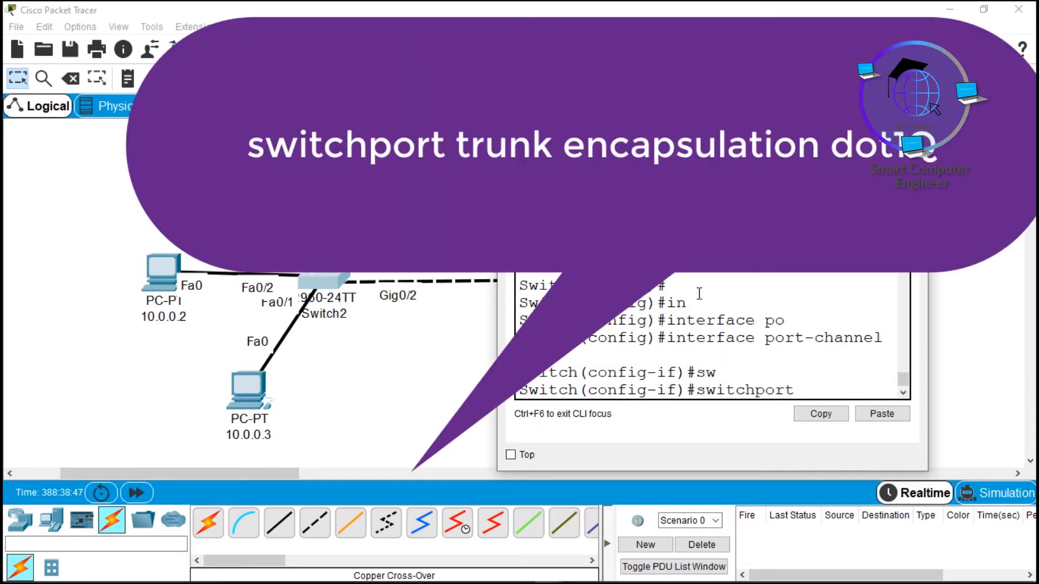
type("tr")
key("Tab")
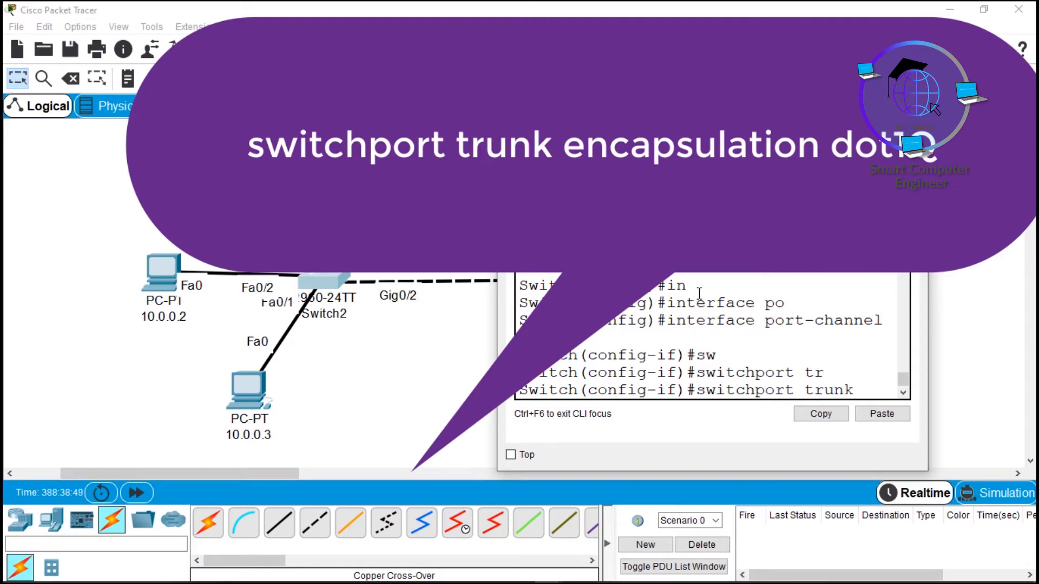
type("en")
key("Tab")
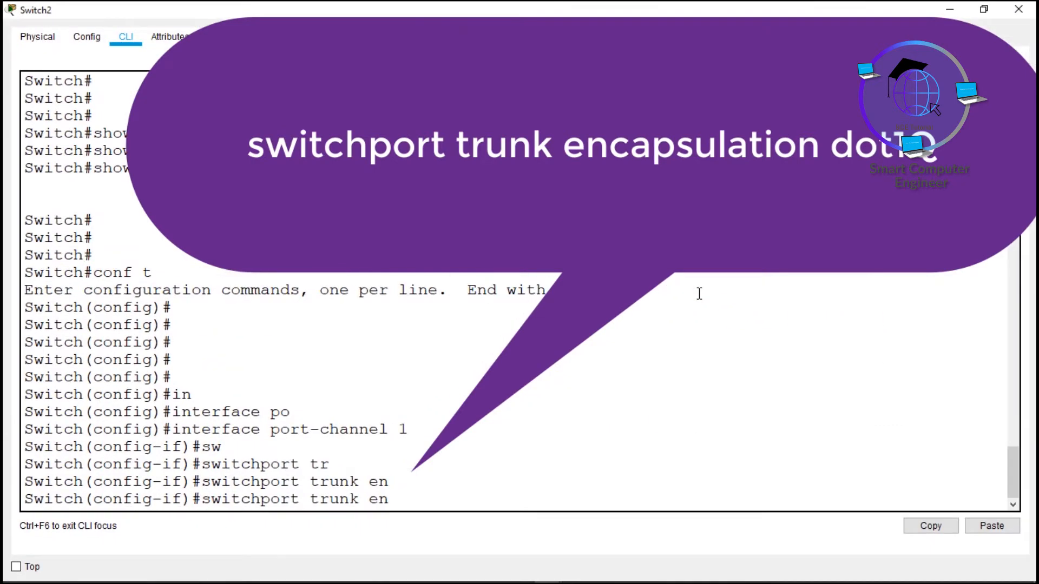
key("BackSpace")
key("BackSpace")
key("BackSpace")
key("BackSpace")
key("BackSpace")
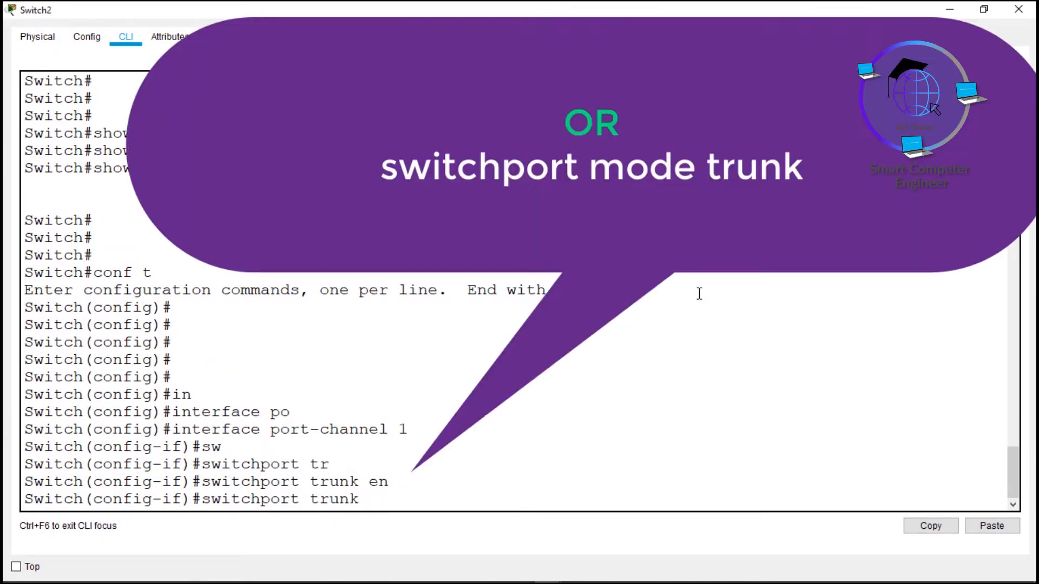
type("n")
key("Tab")
type("e")
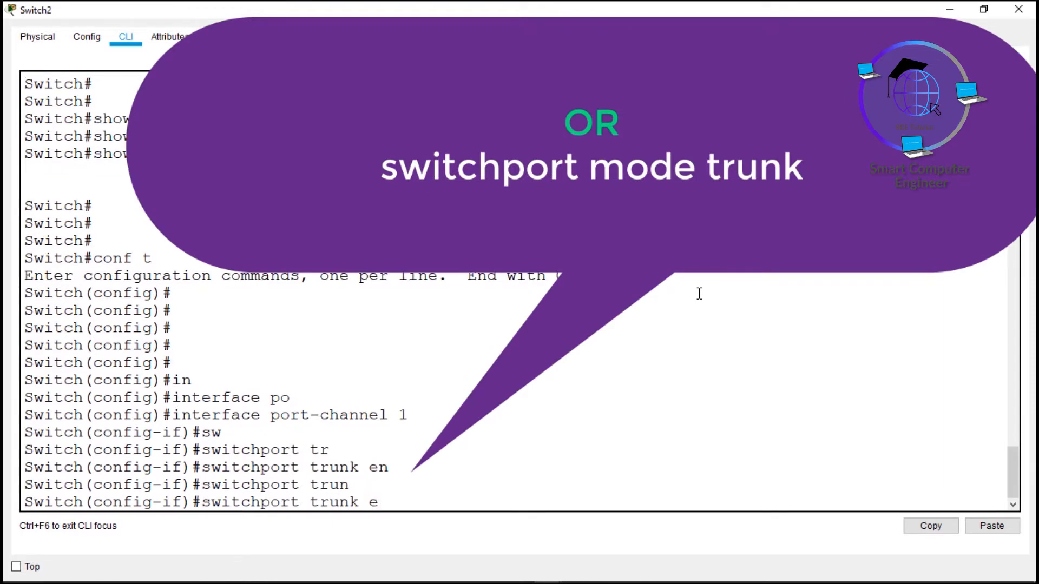
key("BackSpace")
key("BackSpace")
key("BackSpace")
key("BackSpace")
key("BackSpace")
key("BackSpace")
key("BackSpace")
key("BackSpace")
key("BackSpace")
key("BackSpace")
key("BackSpace")
key("BackSpace")
key("BackSpace")
key("BackSpace")
key("BackSpace")
key("BackSpace")
key("BackSpace")
key("BackSpace")
key("BackSpace")
Set port-channel 1 on Switch2 to trunking with switchport mode trunk.
type("sw")
key("Tab")
type("tr")
key("Tab")
type("enc")
key("Tab")
key("BackSpace")
key("BackSpace")
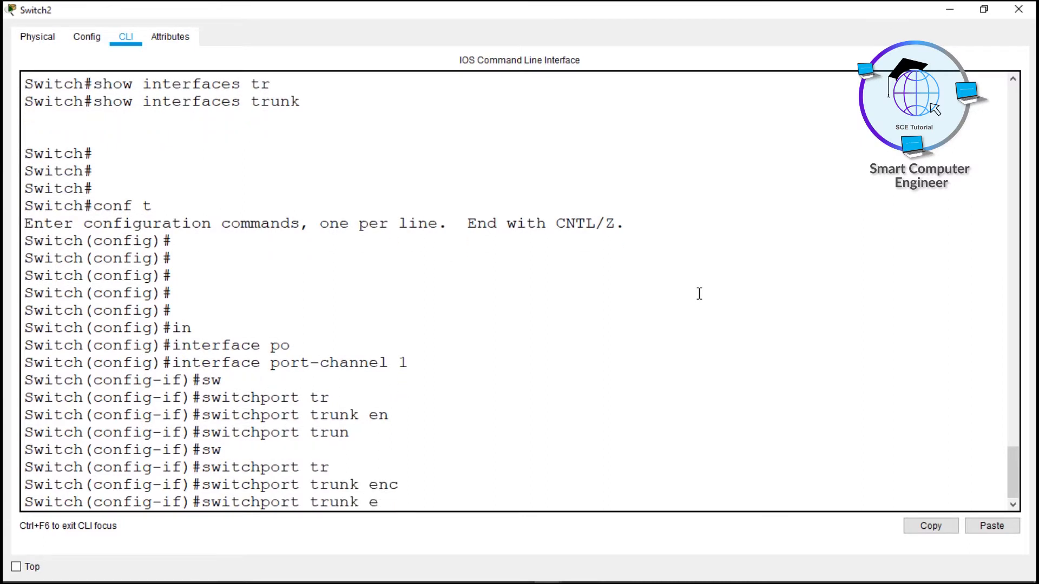
key("BackSpace")
key("BackSpace")
key("BackSpace")
key("BackSpace")
type("mod")
key("Tab")
type("tr")
key("Tab")
key("Return")
key("Return")
key("Return")
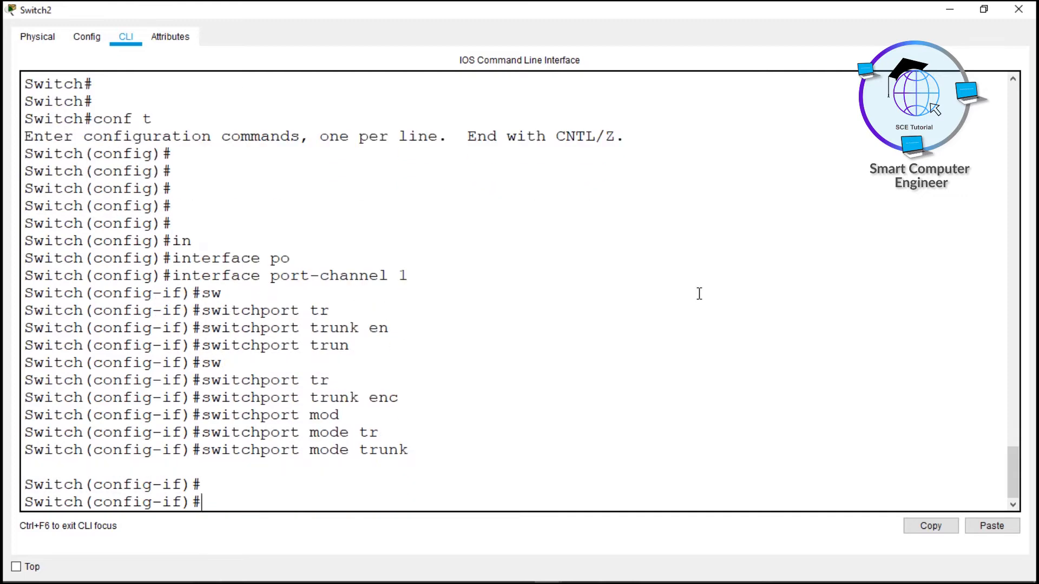
End Switch2's configuration session and return to the privileged prompt.
type("en")
key("Return")
key("Return")
key("Return")
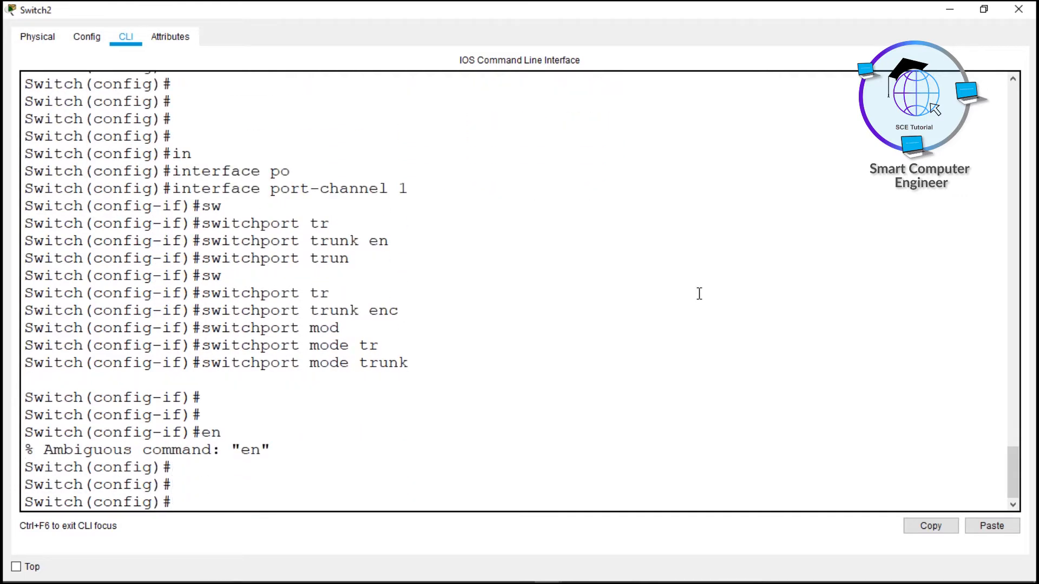
type("end")
key("Return")
key("Return")
Run show interfaces trunk on Switch2 and examine Po1's mode, encapsulation and trunk status.
type("show in")
key("Tab")
type("t")
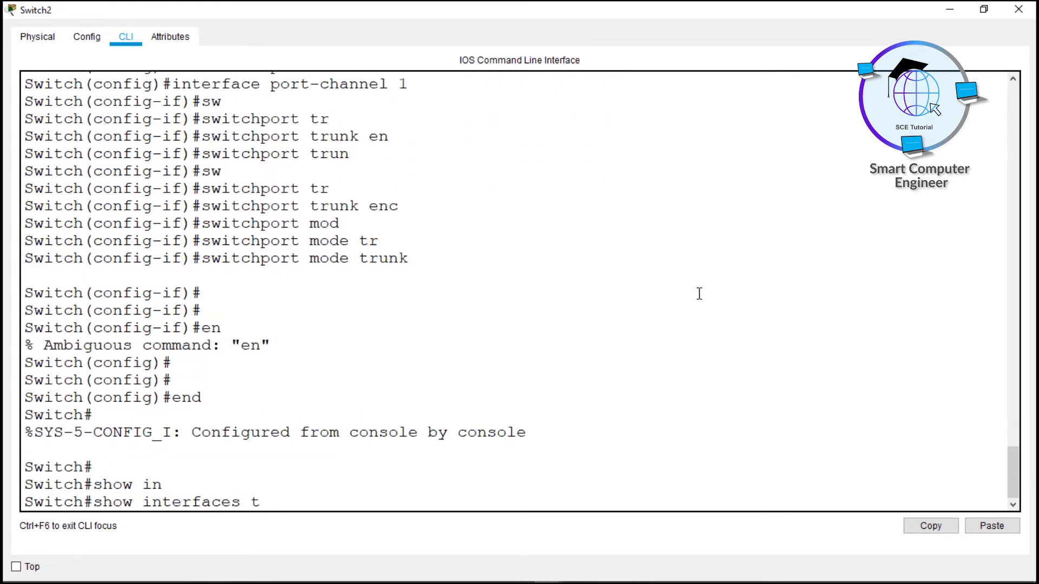
type("r")
key("Tab")
key("Return")
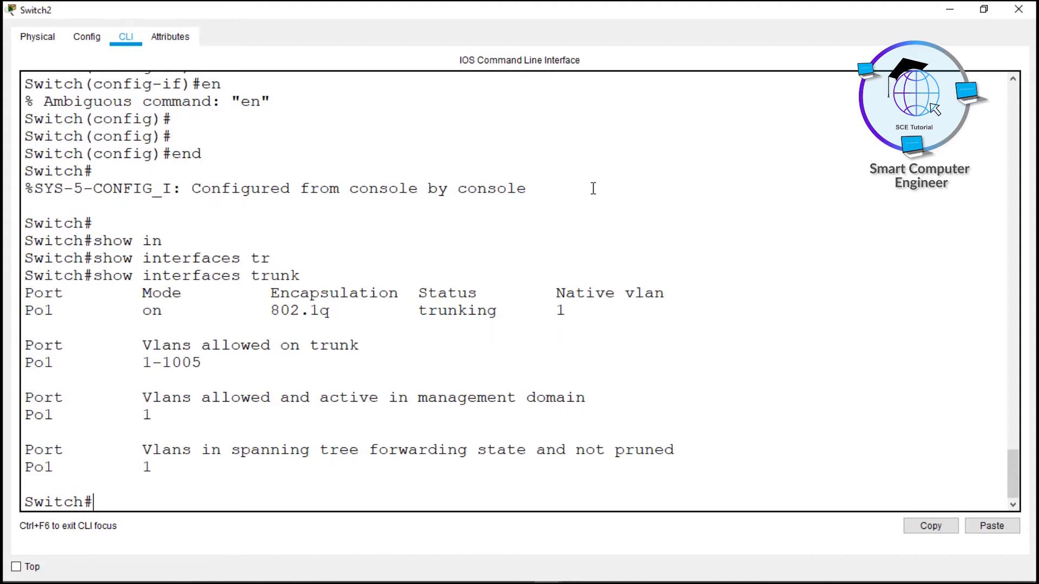
left_click_drag(27, 311, 59, 318)
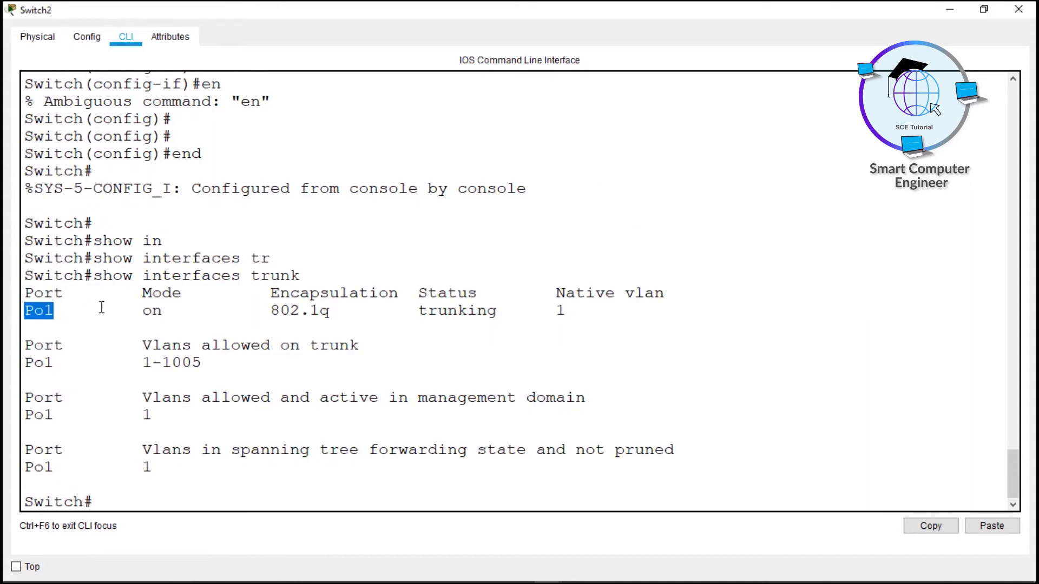
left_click_drag(133, 294, 174, 313)
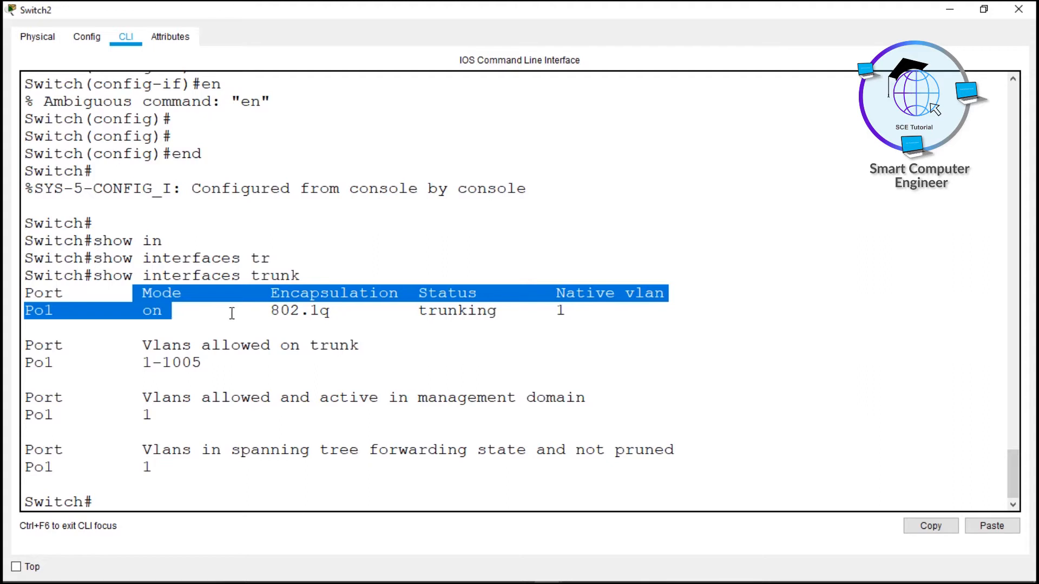
left_click_drag(265, 293, 326, 314)
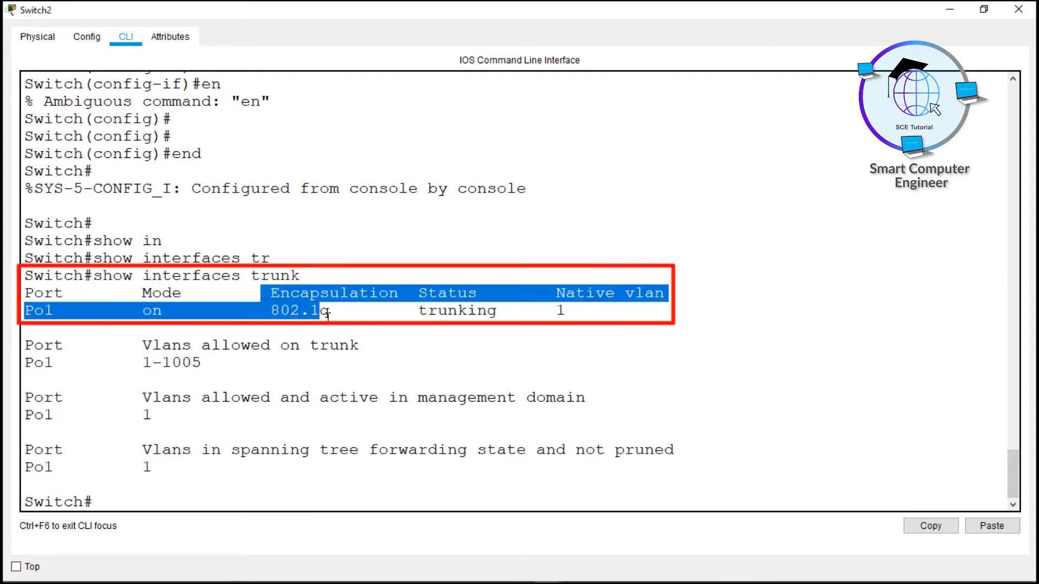
left_click(419, 311)
double_click(439, 311)
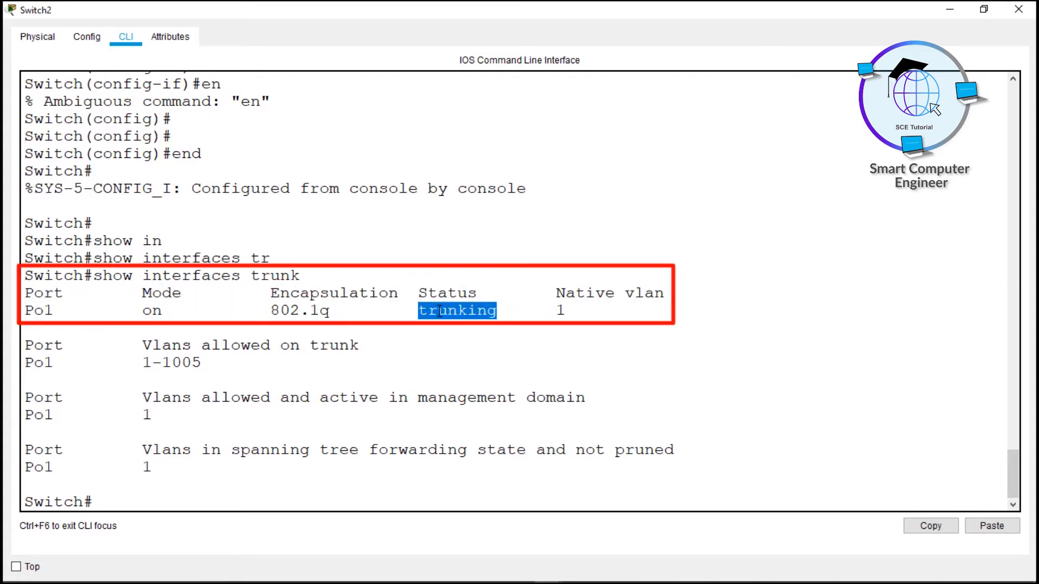
Close Switch2's window and open Switch3's command line maximized at a fresh prompt.
left_click(1019, 10)
left_click(641, 277)
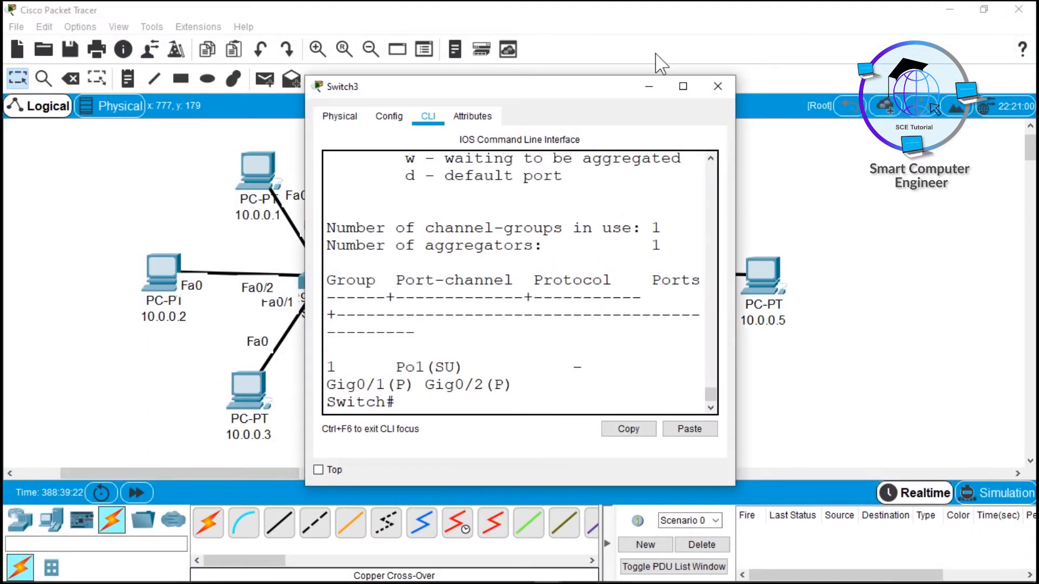
left_click(680, 86)
key("Return")
key("Return")
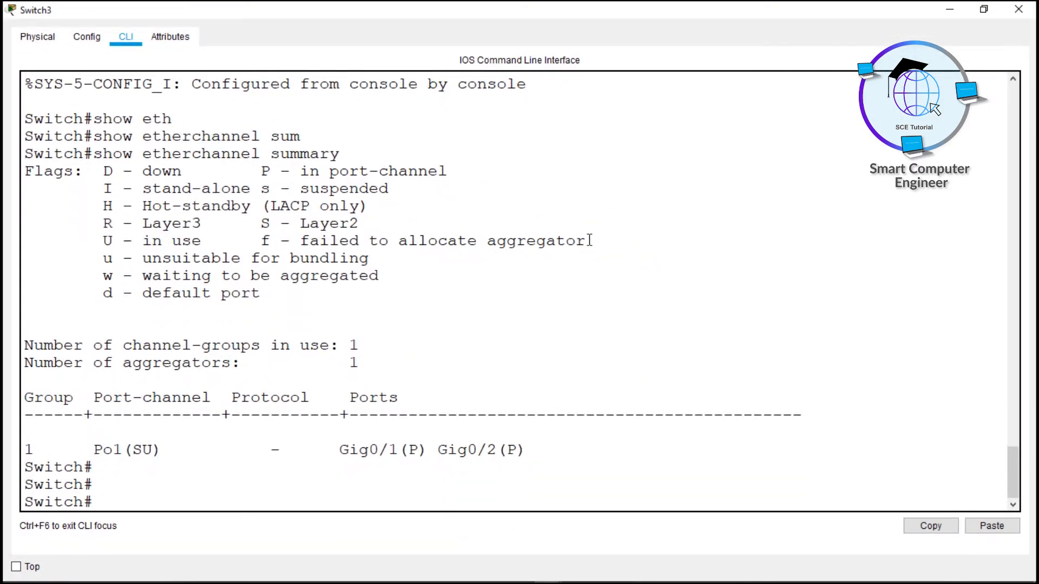
Enter global configuration mode on Switch3 with conf t.
type("shwo")
key("BackSpace")
key("BackSpace")
key("BackSpace")
key("BackSpace")
key("BackSpace")
type("conf t")
key("Return")
key("Return")
Enter interface configuration for port-channel 1 on Switch3.
type("in")
key("Tab")
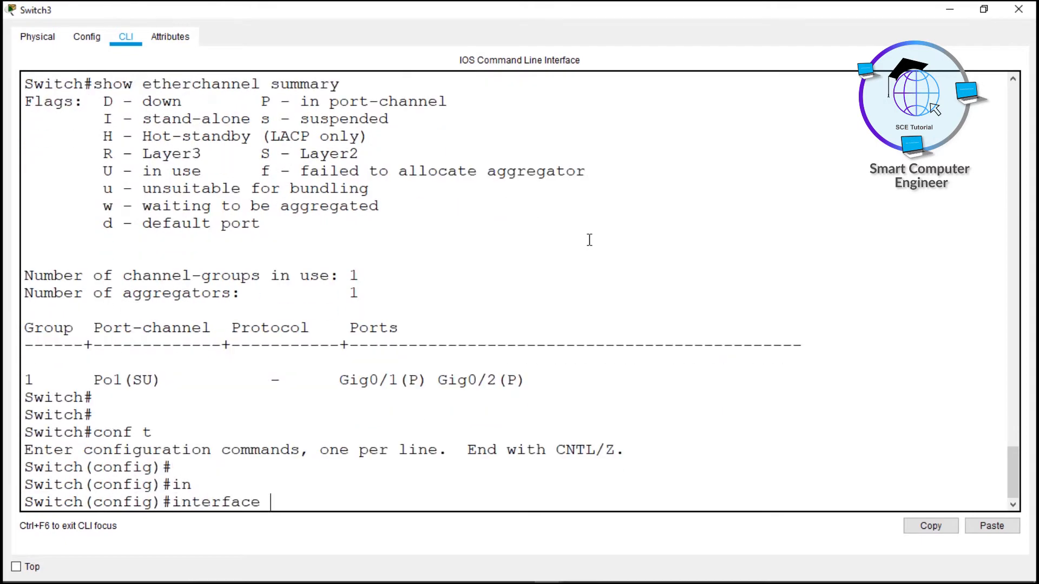
type("por")
key("Tab")
type("1")
key("Return")
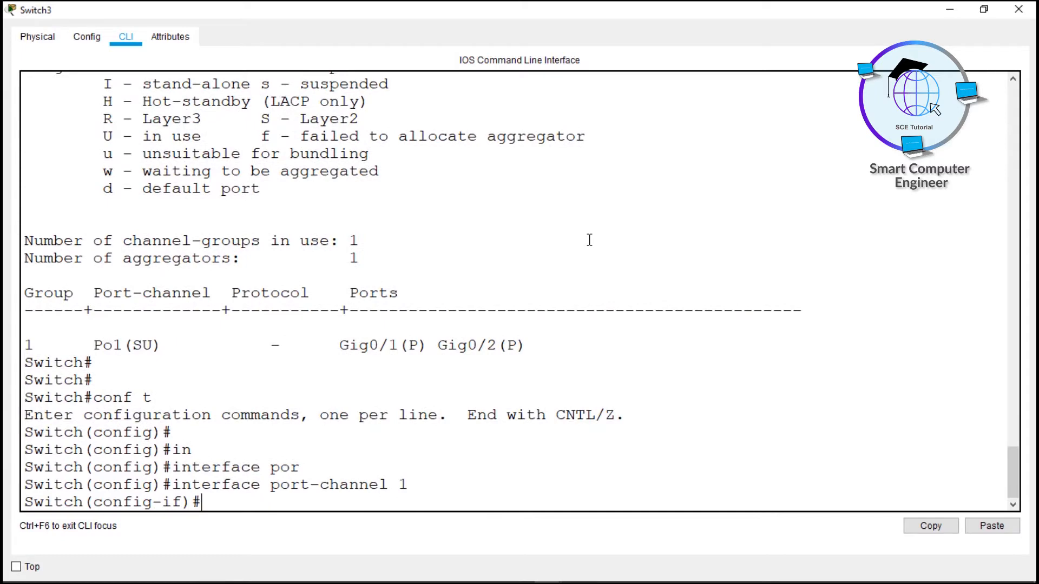
Apply switchport mode trunk to port-channel 1 on Switch3 and end the configuration session.
type("sw")
key("Tab")
type("t")
key("BackSpace")
type("mod")
key("Tab")
type("tr")
key("Tab")
key("Return")
type("end")
key("Return")
Run show interfaces trunk on Switch3 and examine the Po1 entry's mode, encapsulation and status.
type("shwo")
key("BackSpace")
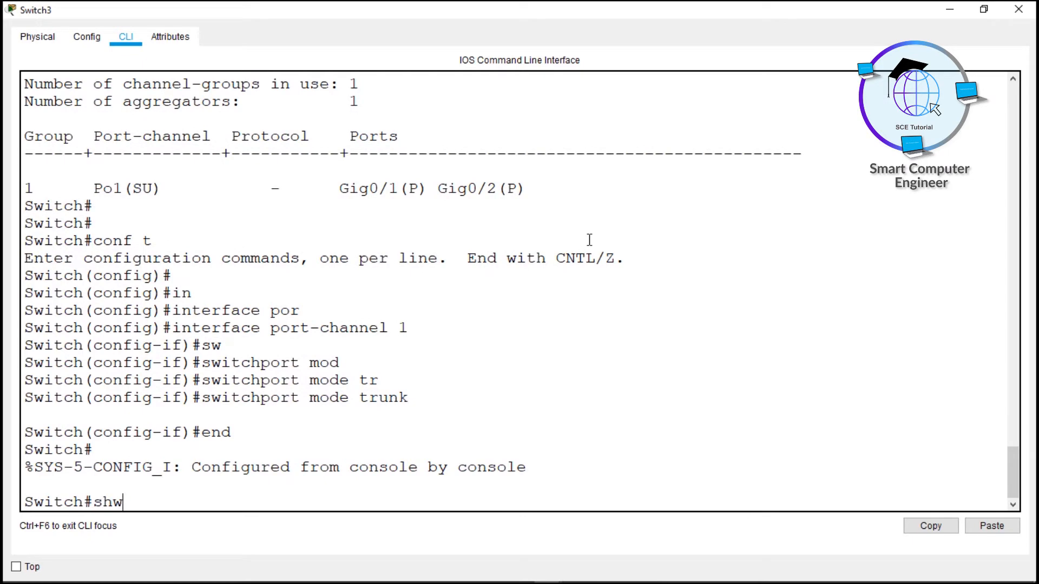
type("ow in")
key("Tab")
type("tr")
key("Tab")
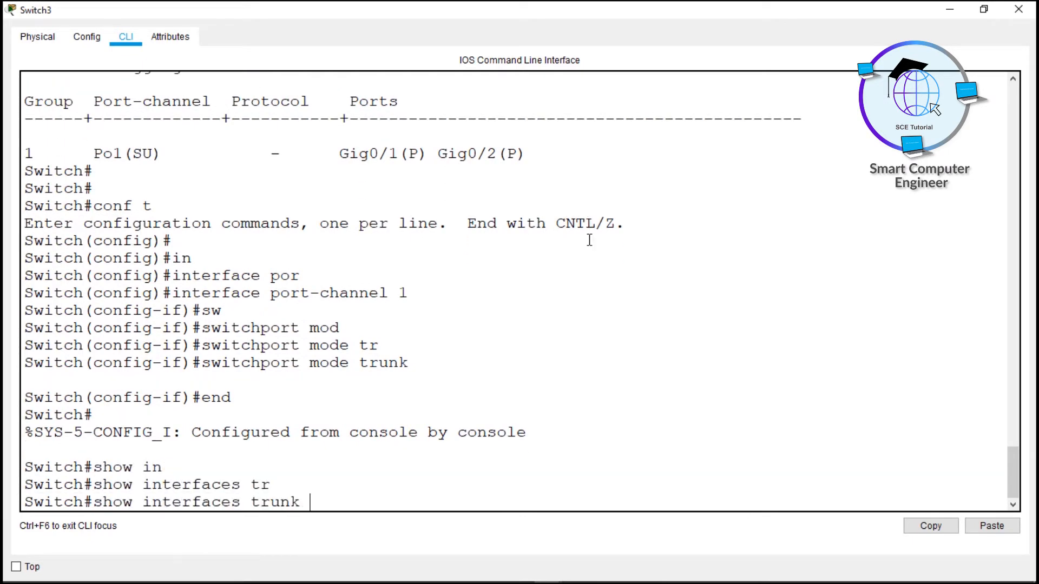
key("Return")
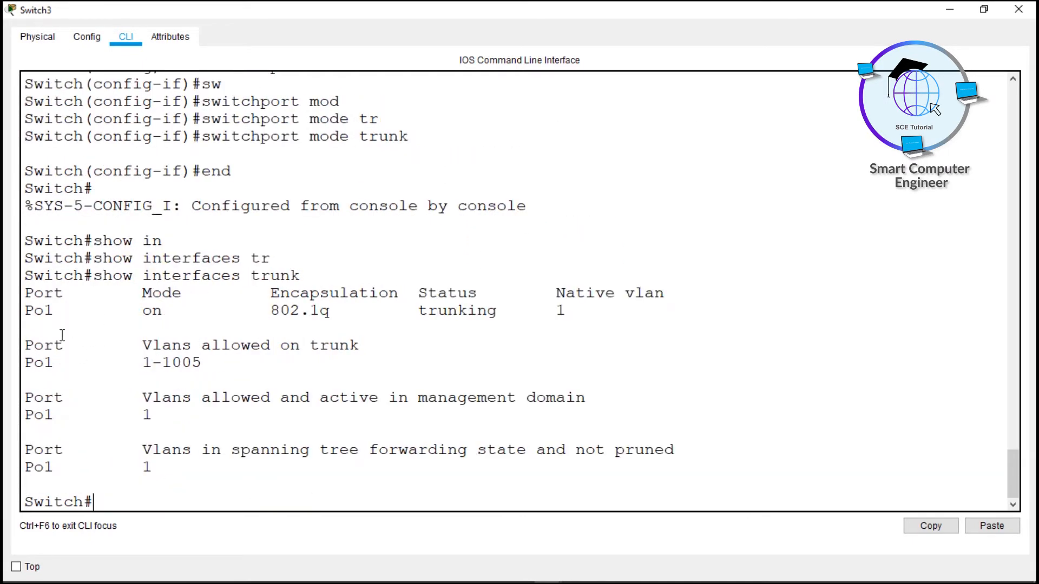
left_click_drag(29, 309, 274, 333)
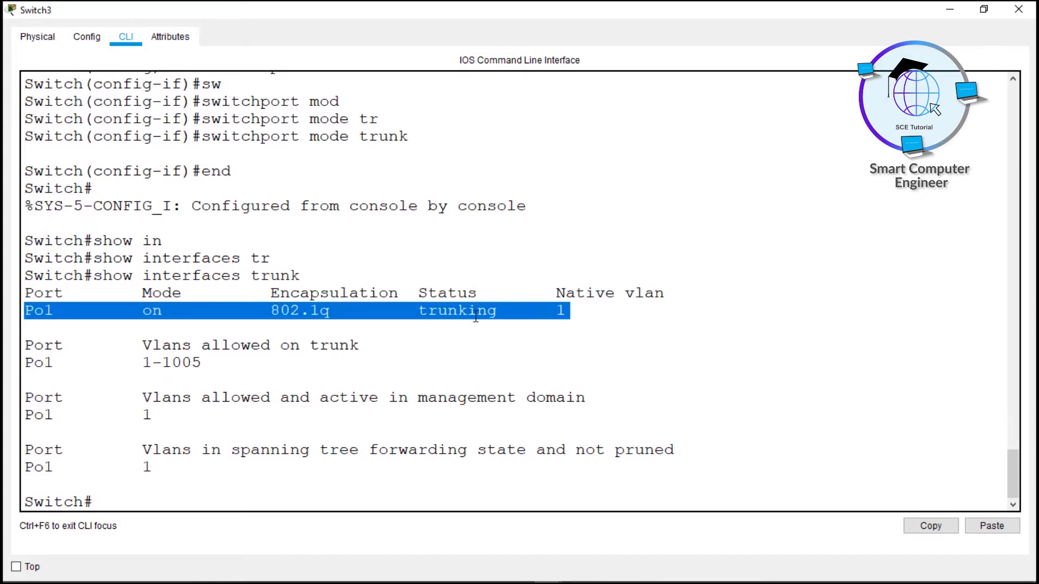
left_click_drag(475, 317, 535, 314)
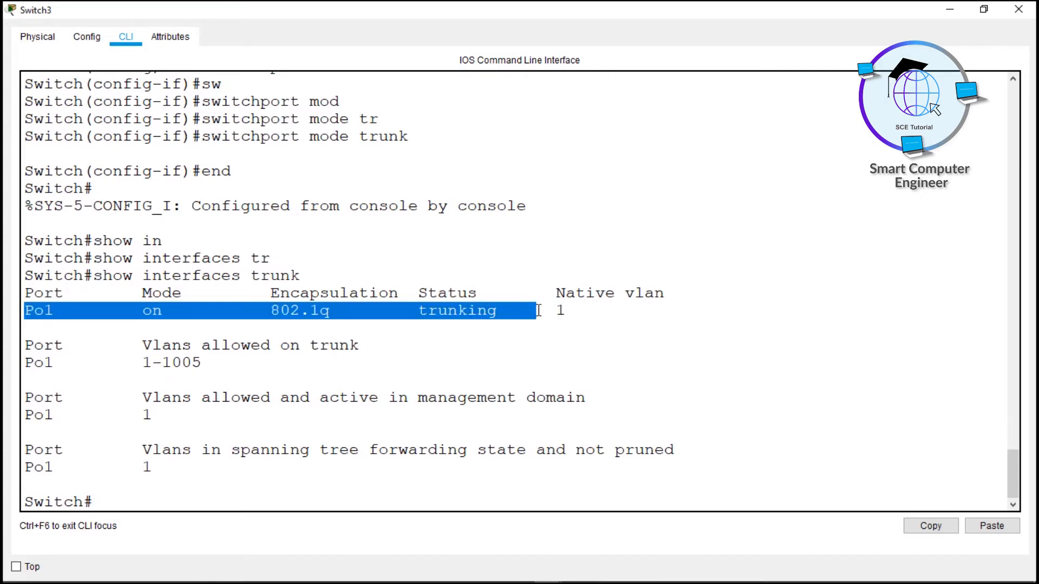
Close the Switch3 window and check the IP configurations of PCs 10.0.0.1 and 10.0.0.4.
left_click(1029, 9)
left_click_drag(398, 168, 512, 355)
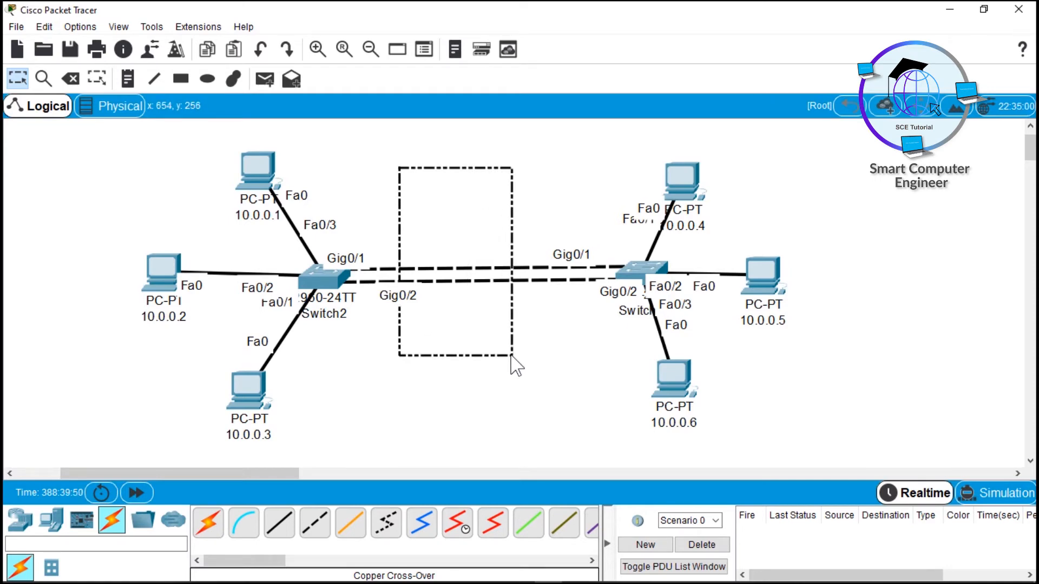
left_click_drag(511, 355, 511, 359)
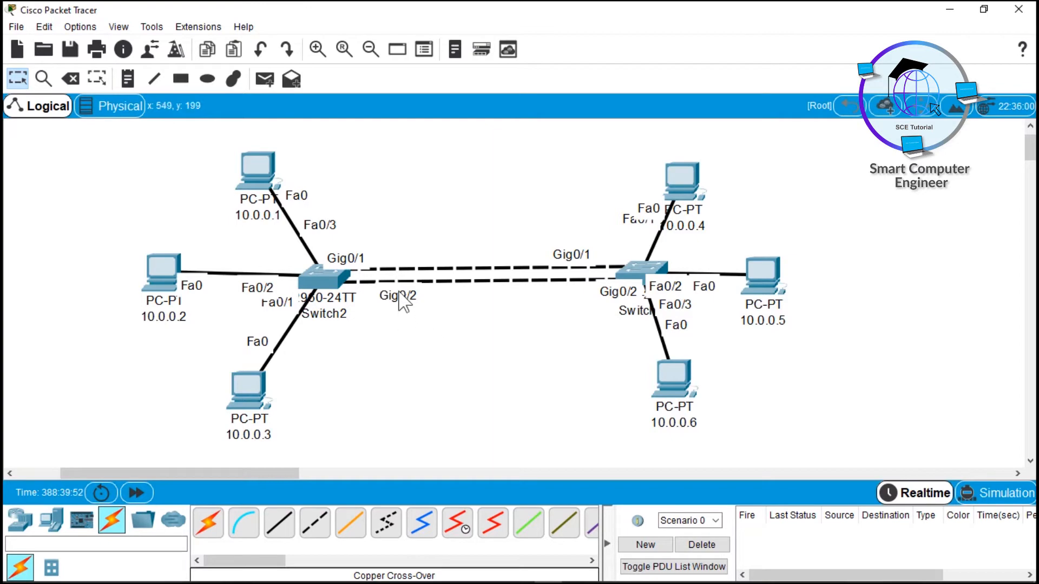
left_click(258, 161)
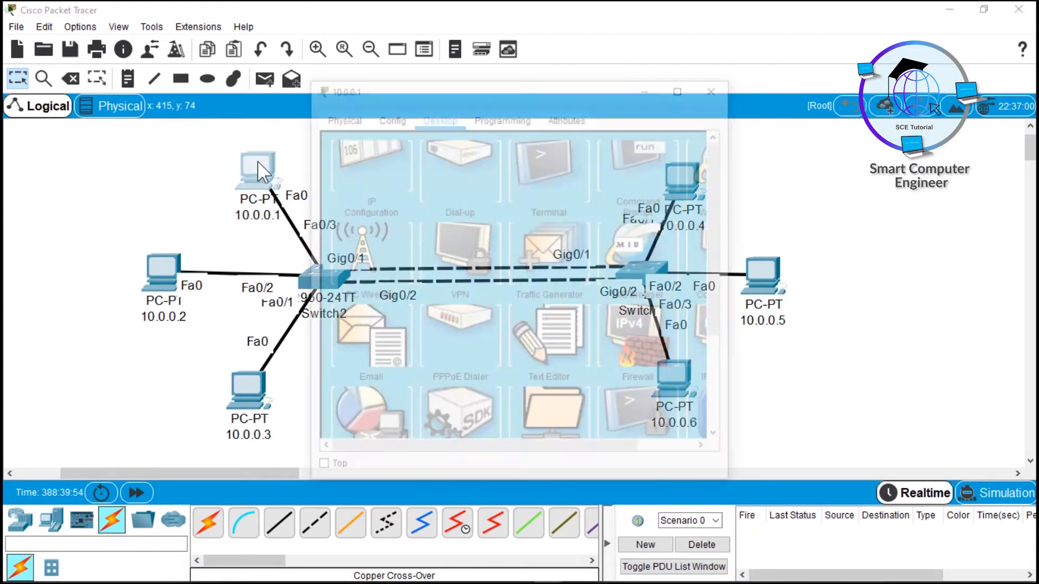
left_click(378, 190)
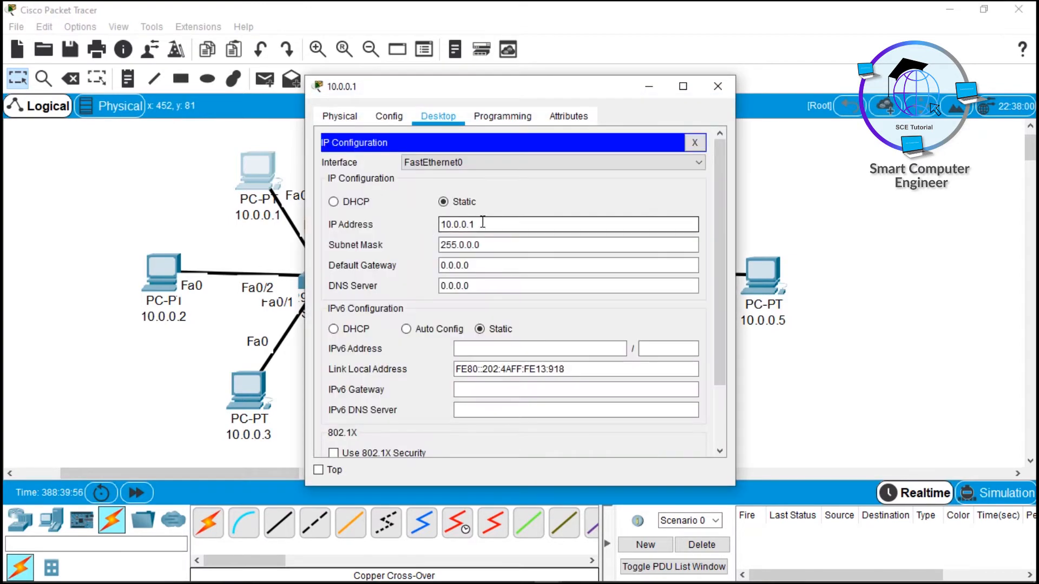
left_click(723, 86)
left_click(683, 179)
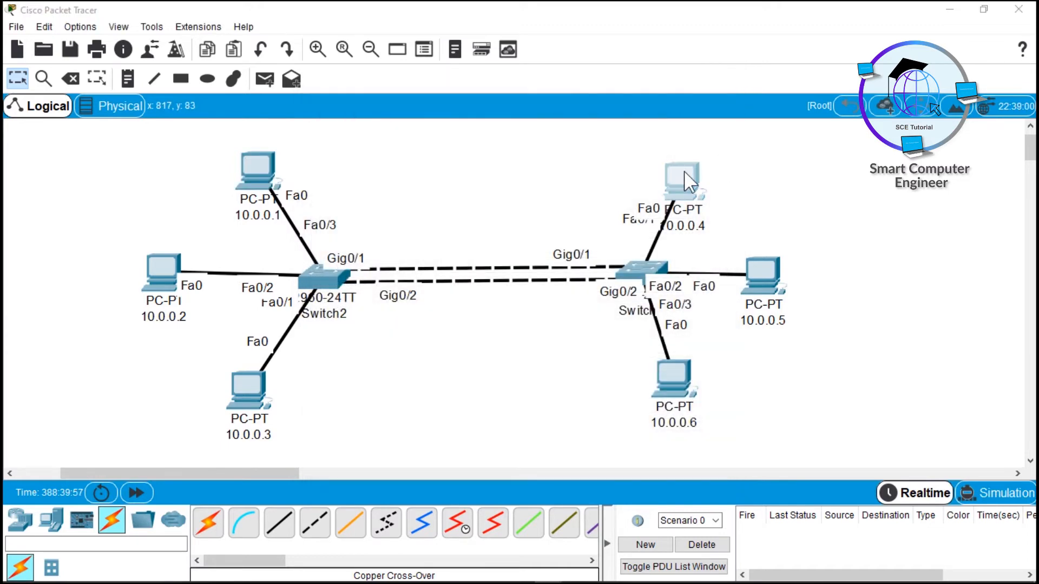
left_click(381, 175)
left_click_drag(476, 226, 433, 227)
left_click(715, 88)
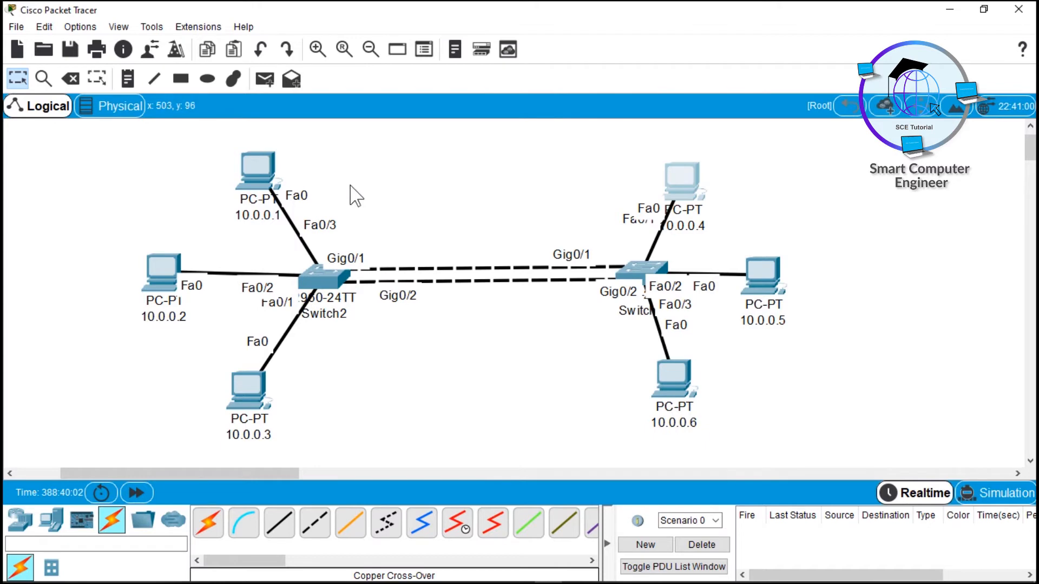
left_click_drag(395, 193, 473, 325)
left_click_drag(336, 137, 243, 180)
left_click_drag(595, 136, 728, 218)
left_click_drag(403, 226, 432, 272)
left_click_drag(461, 307, 453, 280)
left_click_drag(443, 225, 500, 317)
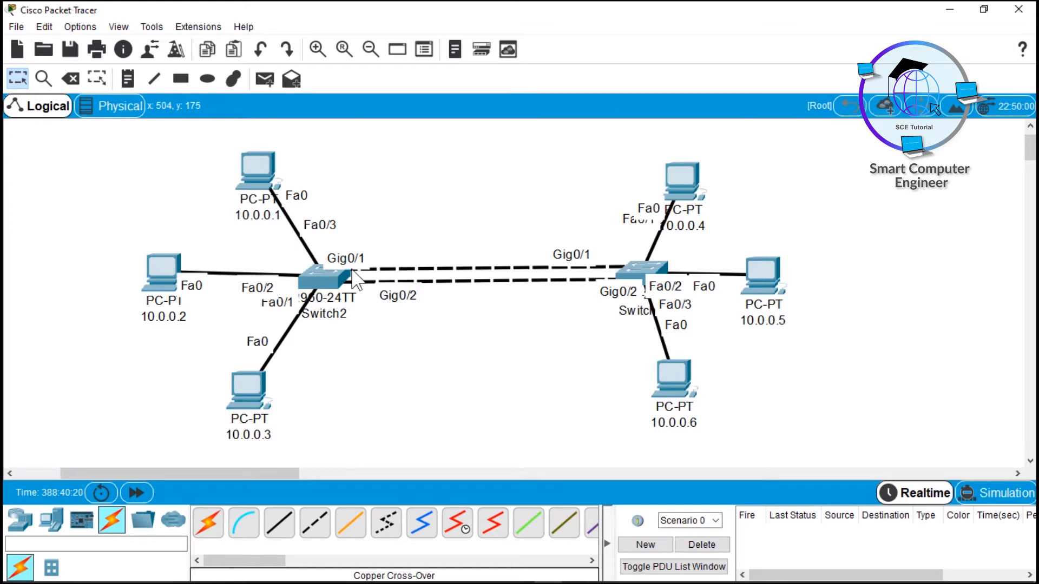
Review the IP configuration of PC 10.0.0.1 again and close its window.
left_click(257, 169)
left_click(361, 178)
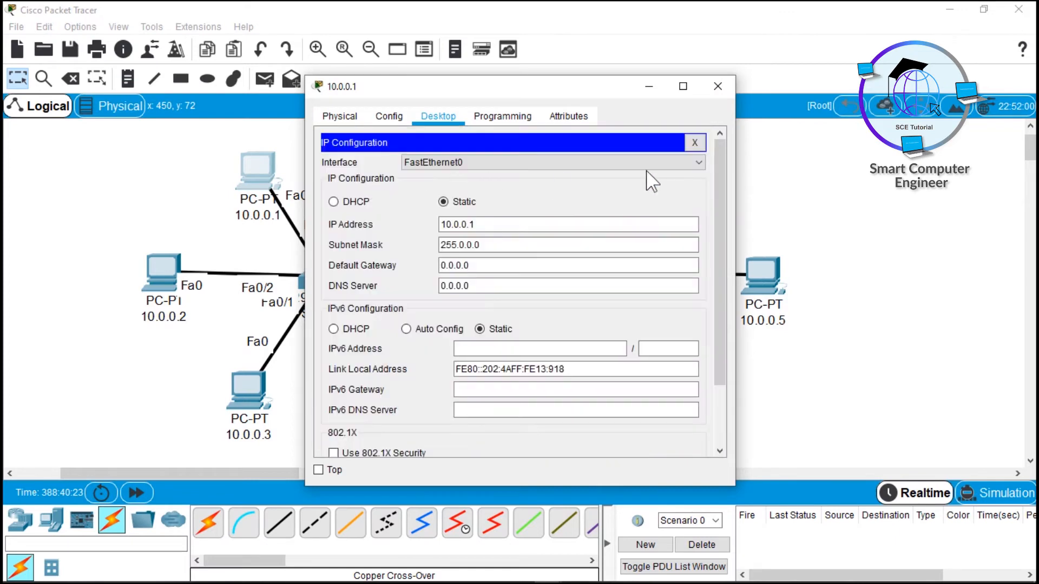
left_click(695, 142)
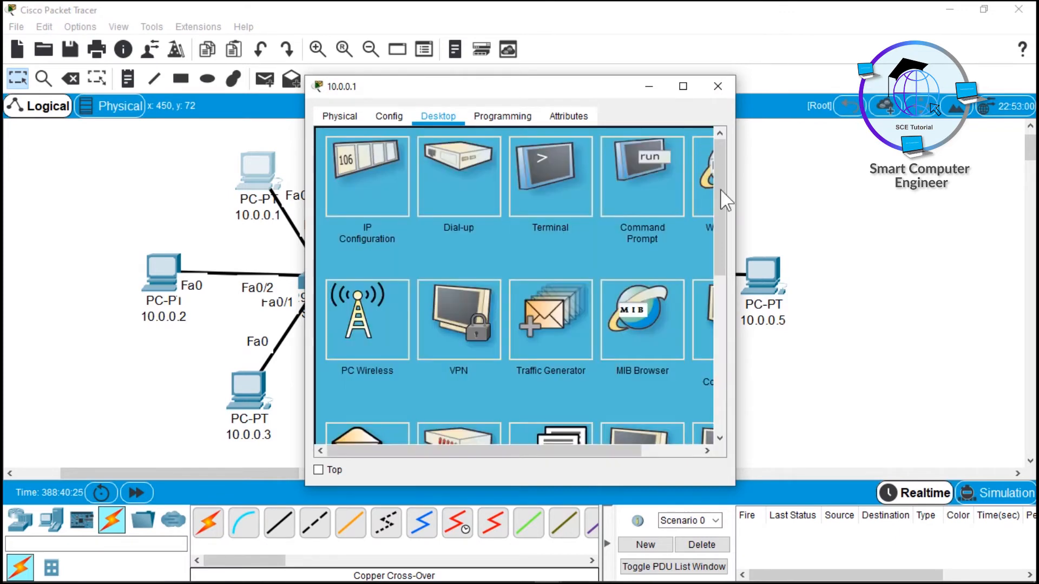
left_click(718, 86)
Copy the IP address from the IP configuration of PC 10.0.0.4 and close its window.
left_click(691, 201)
left_click(361, 178)
left_click(482, 224)
left_click_drag(494, 223, 408, 232)
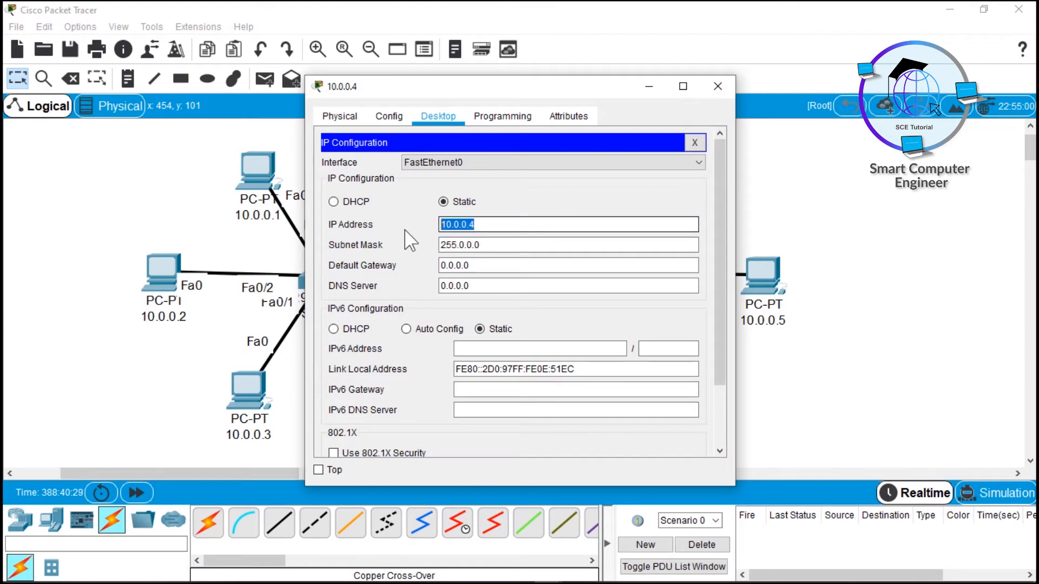
left_click(718, 86)
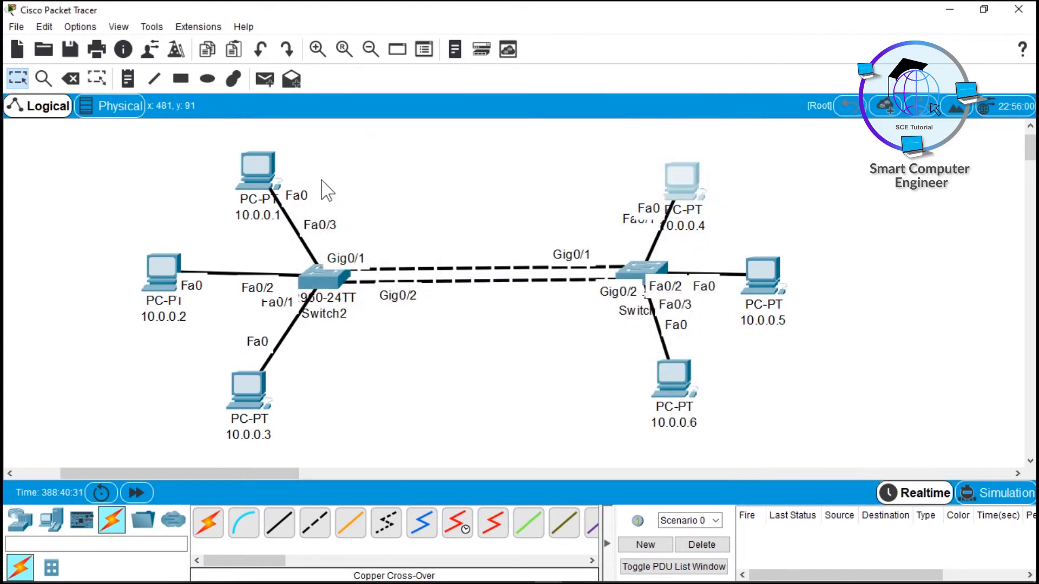
Open the command prompt on PC 10.0.0.1 and stop the ping that is still running.
left_click(270, 173)
left_click(602, 195)
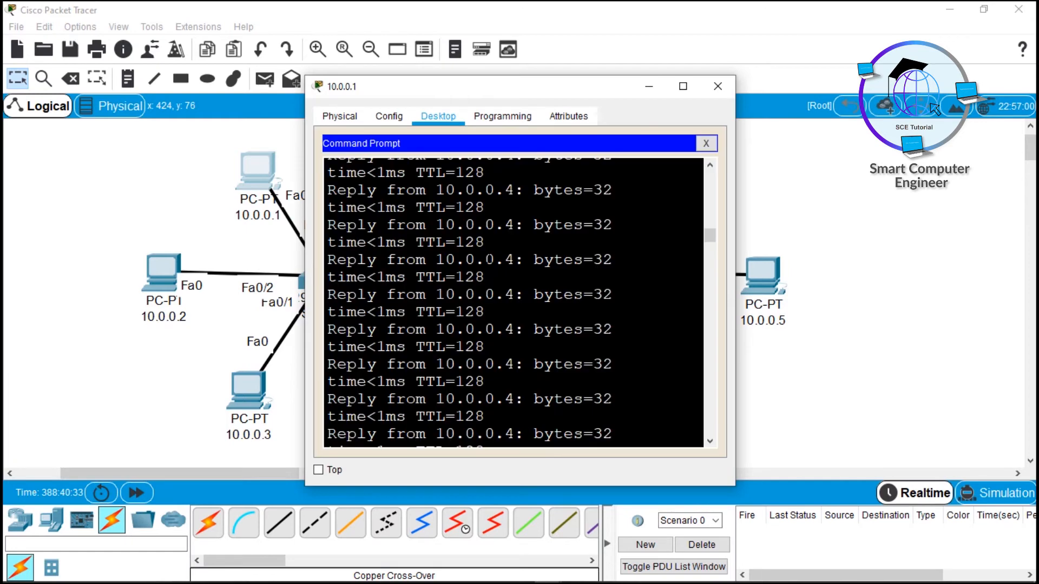
key("ctrl+c")
key("Return")
key("Return")
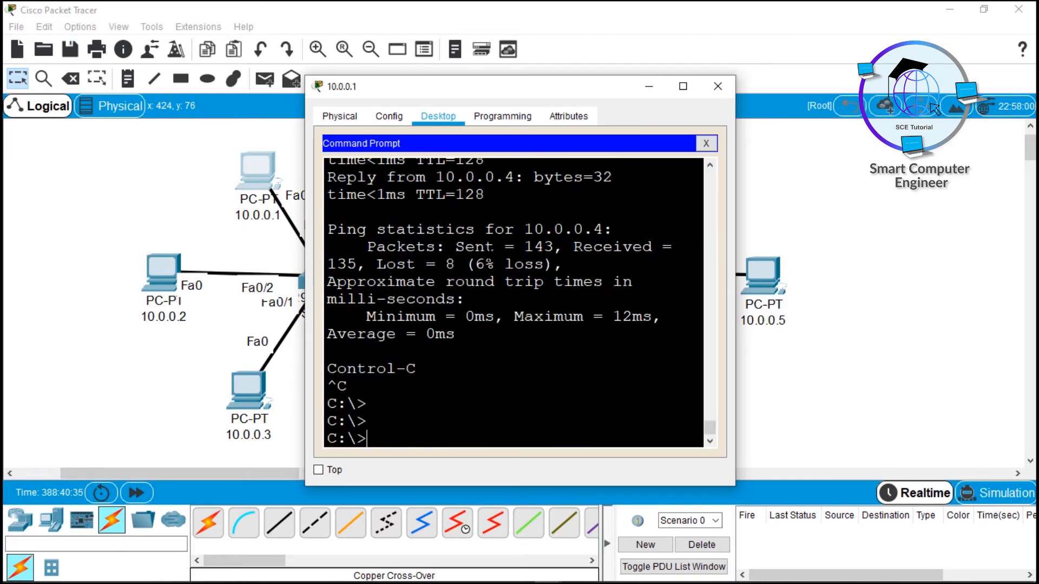
Ping 10.0.0.4 from PC 10.0.0.1, examine the replies in the maximized command prompt, and close the window.
type("ping")
right_click(517, 351)
left_click(543, 375)
key("Return")
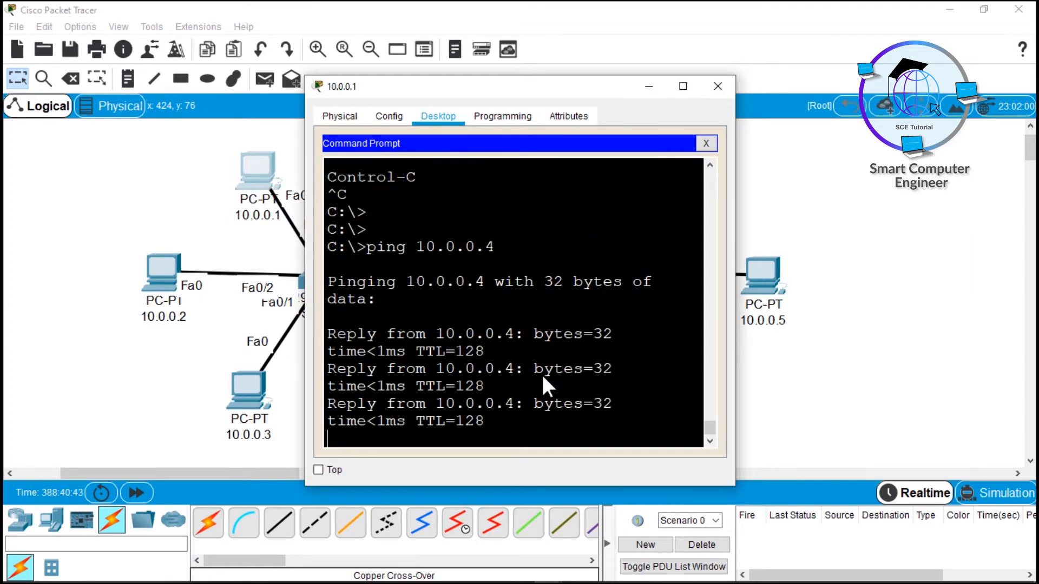
key("super+Up")
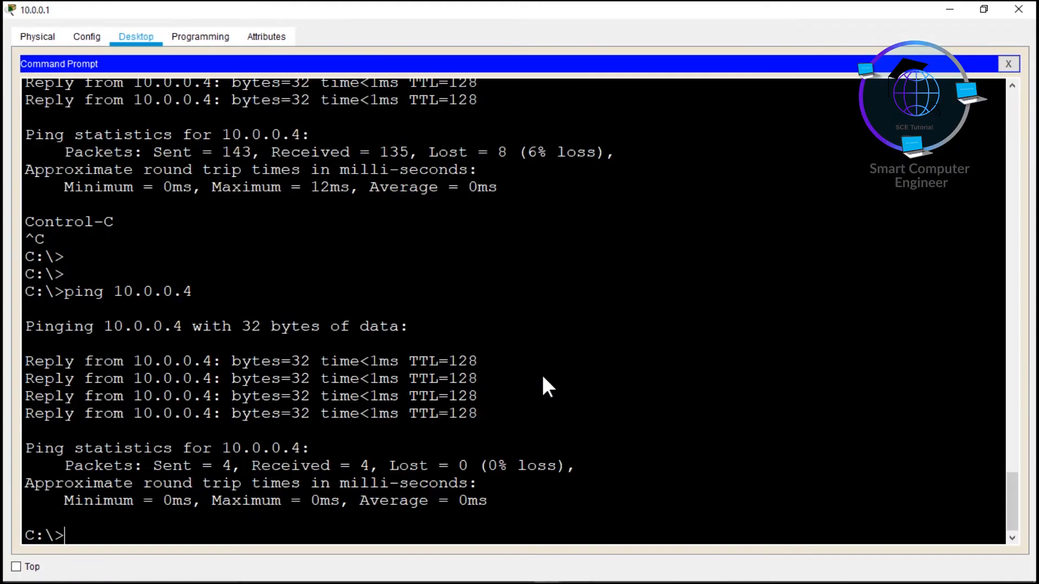
left_click(1031, 3)
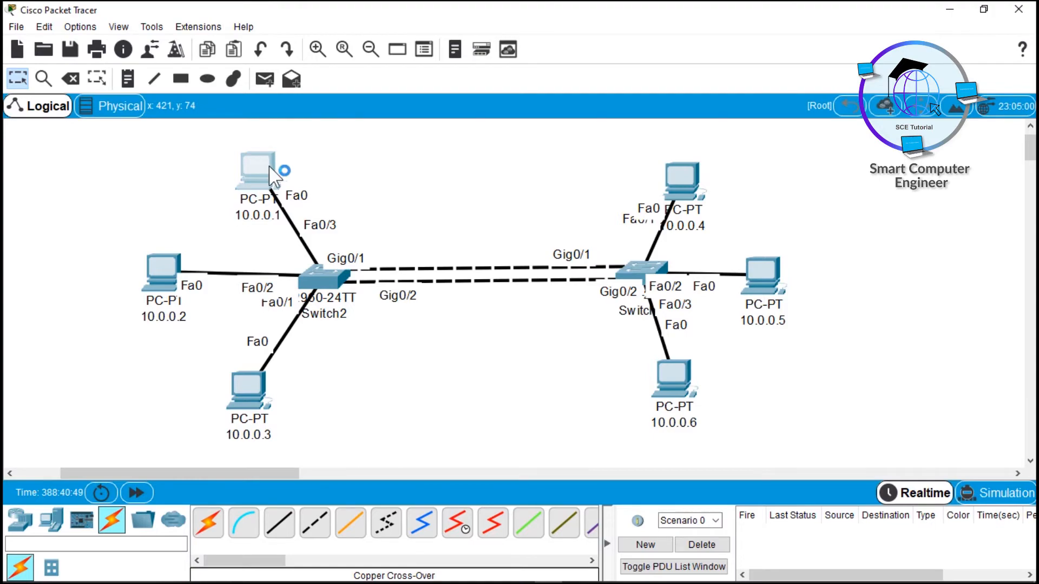
Reopen PC 10.0.0.1 with its command prompt maximized and add a few empty prompt lines.
left_click(617, 186)
left_click(683, 86)
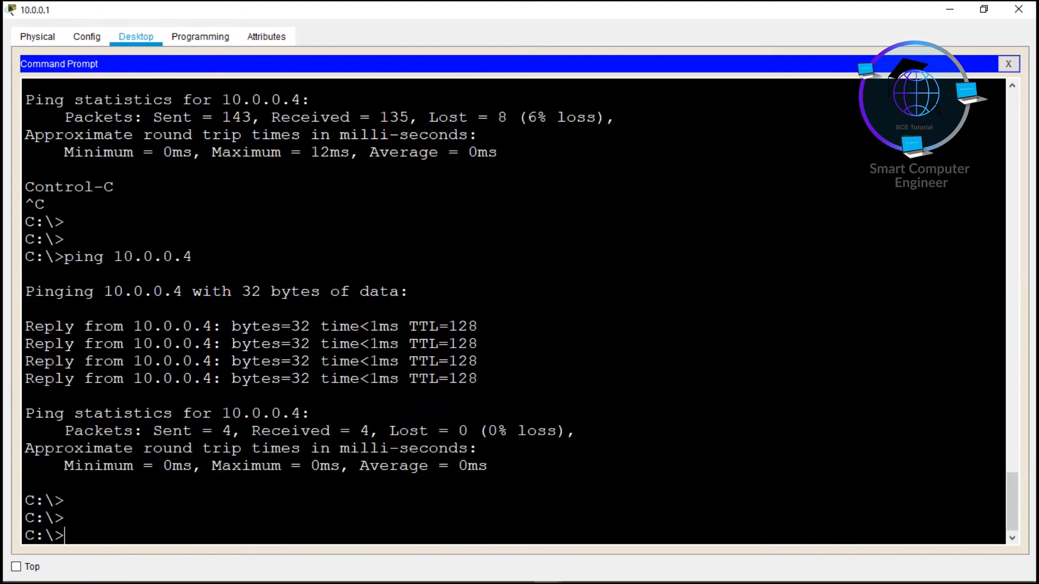
key("Return")
key("Return")
key("Return")
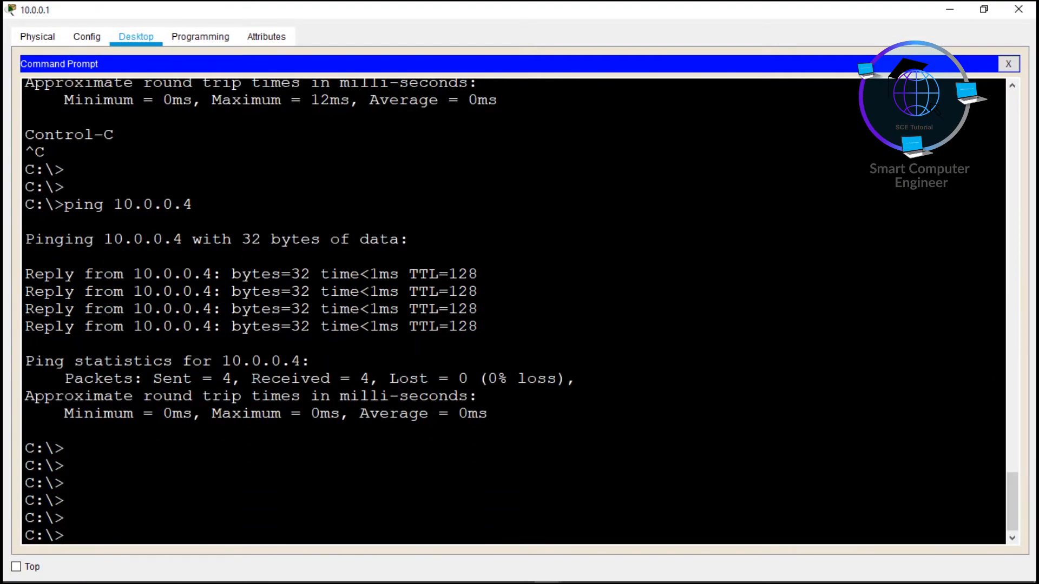
Start a continuous ping to PC 10.0.0.4 with the command ping -t 10.0.0.4.
key("Up")
key("Left")
key("Left")
key("Left")
key("Left")
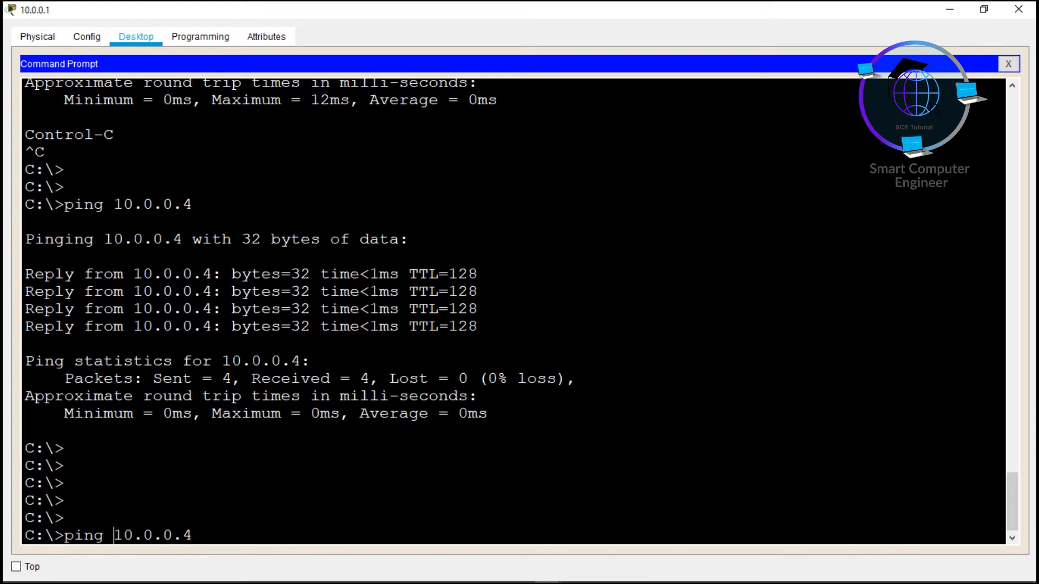
type("-t")
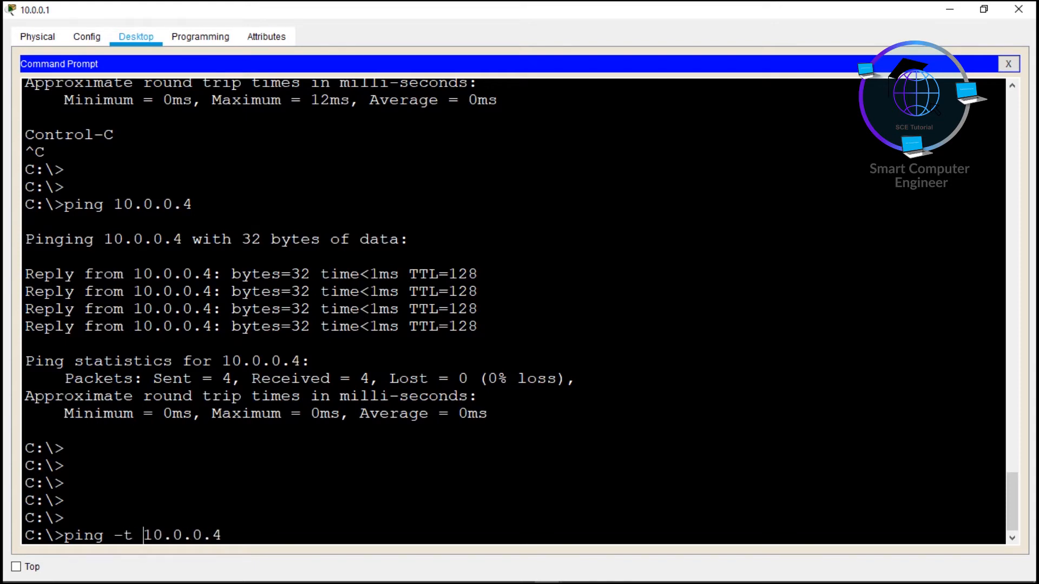
key("End")
key("shift+Left")
key("shift+Left")
key("shift+Left")
key("shift+Left")
key("shift+Left")
key("shift+Left")
key("shift+Left")
key("shift+Left")
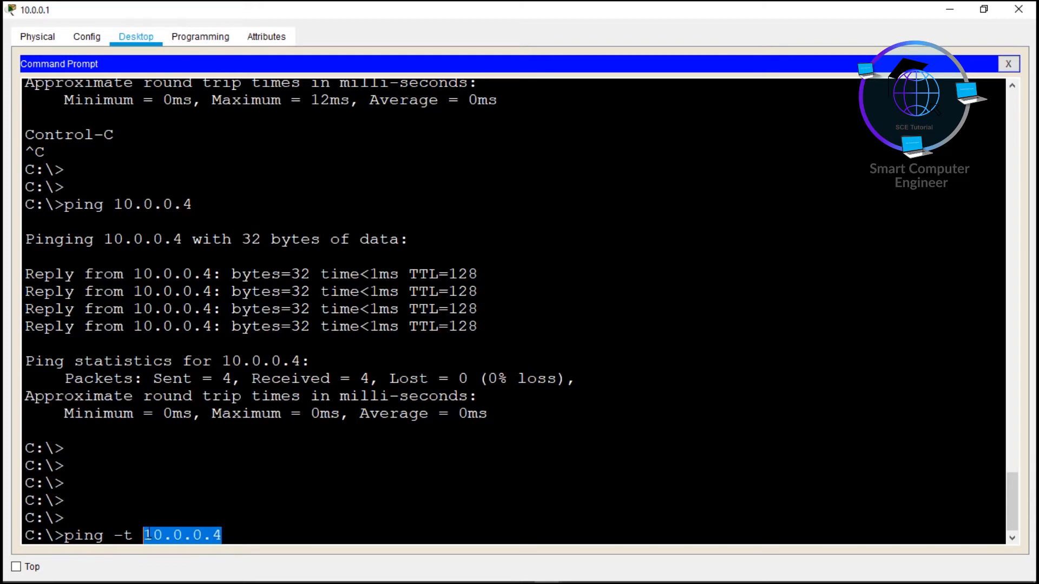
left_click(232, 540)
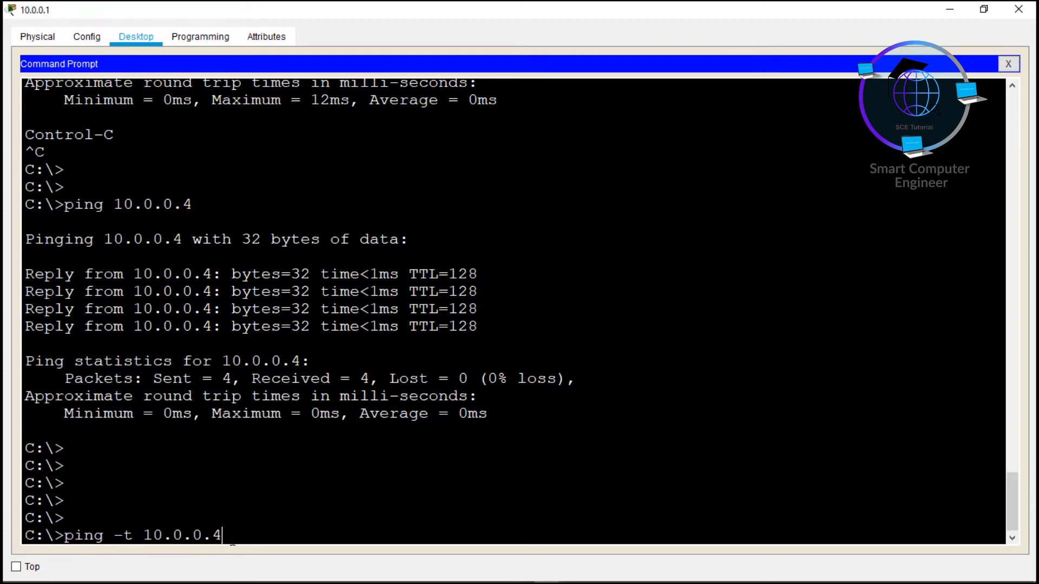
key("Return")
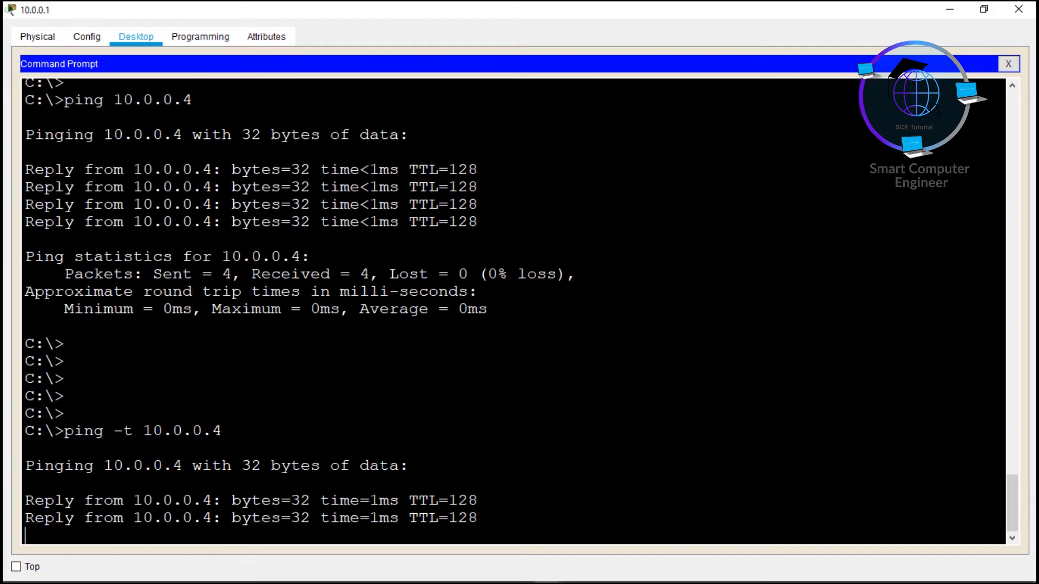
Minimize the ping window, keep PC 10.0.0.1 in the topology, and delete the Gig0/1 link between Switch2 and Switch3.
left_click(948, 10)
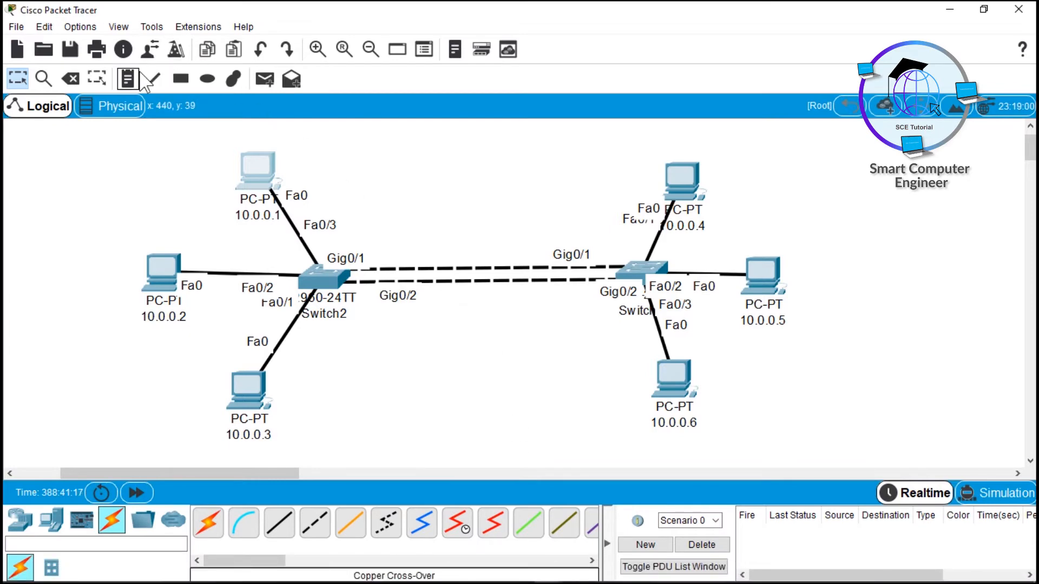
key("Delete")
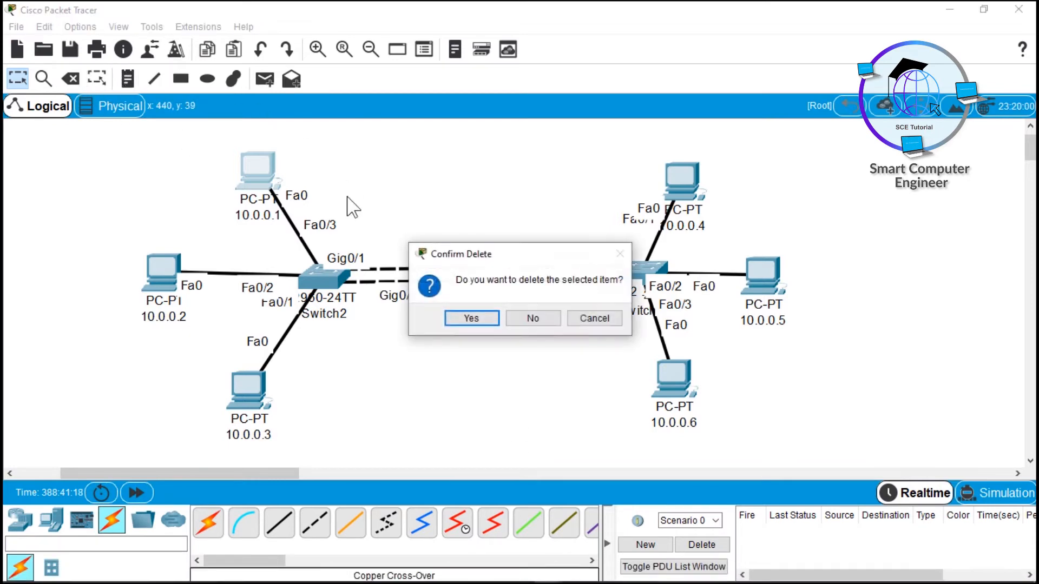
left_click(533, 319)
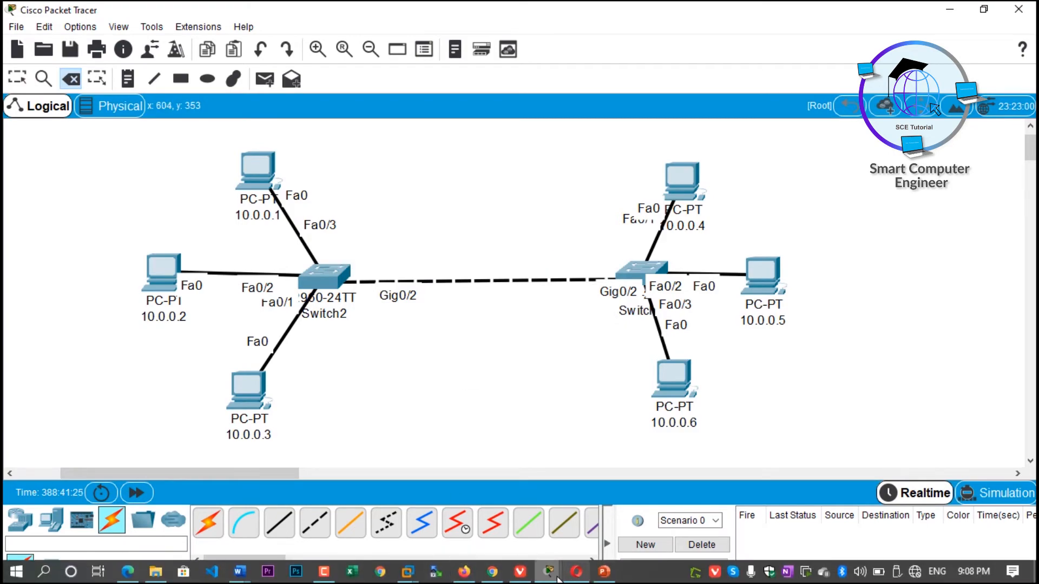
Bring back PC 10.0.0.1's command prompt and examine the continuous ping replies with the Gig0/1 link removed.
mouse_move(548, 571)
left_click(595, 509)
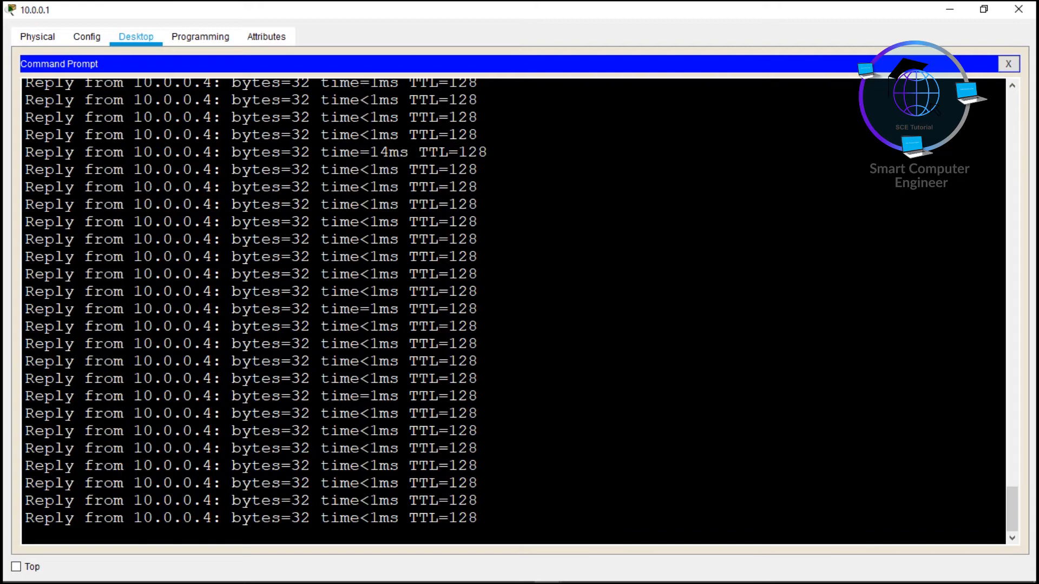
left_click_drag(417, 11, 681, 93)
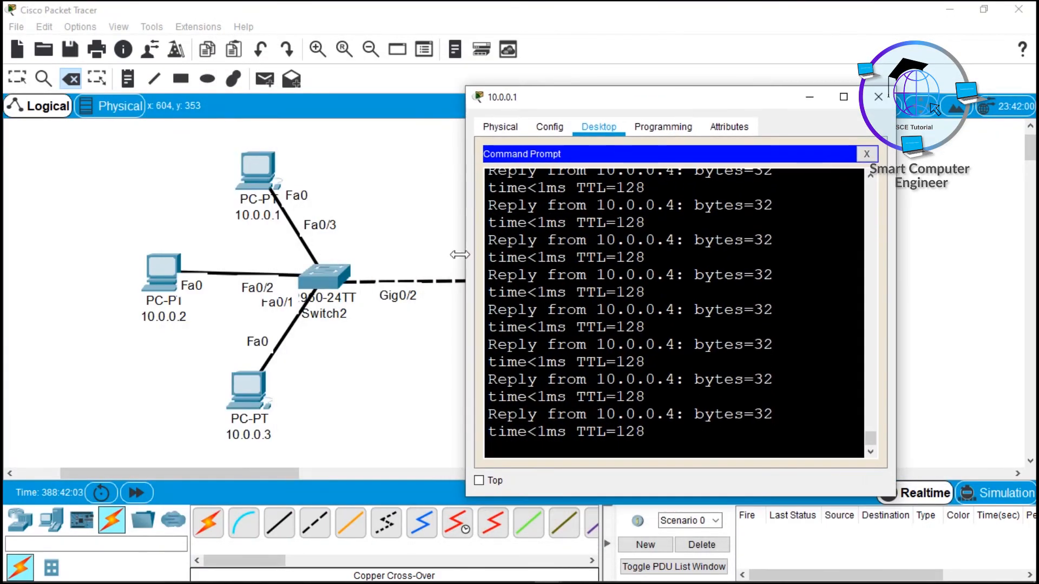
left_click(844, 96)
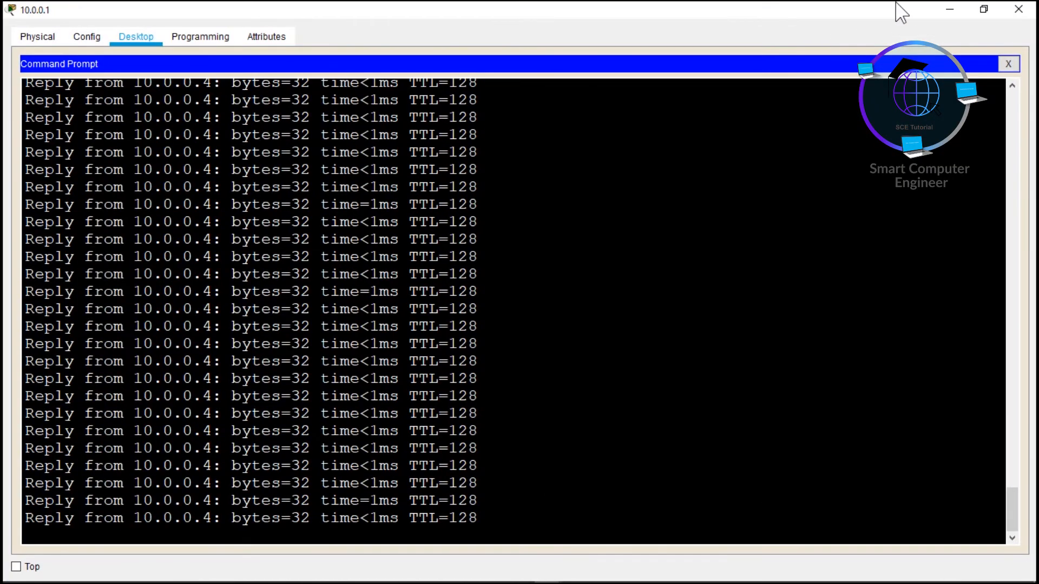
Undo the link deletion, then delete the lower cross-over link between Switch2 and Switch3.
left_click(948, 9)
key("ctrl+z")
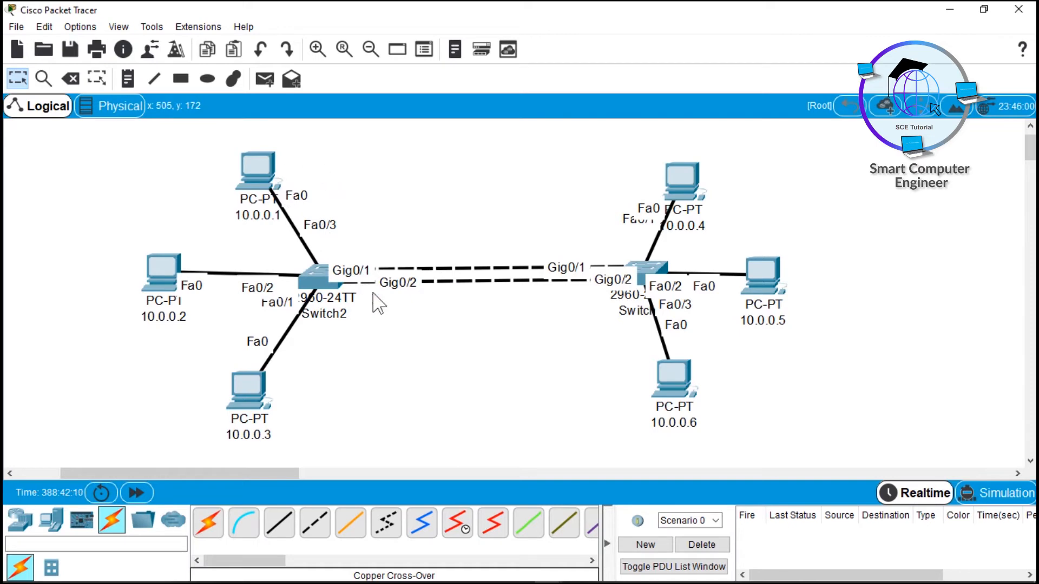
left_click(68, 80)
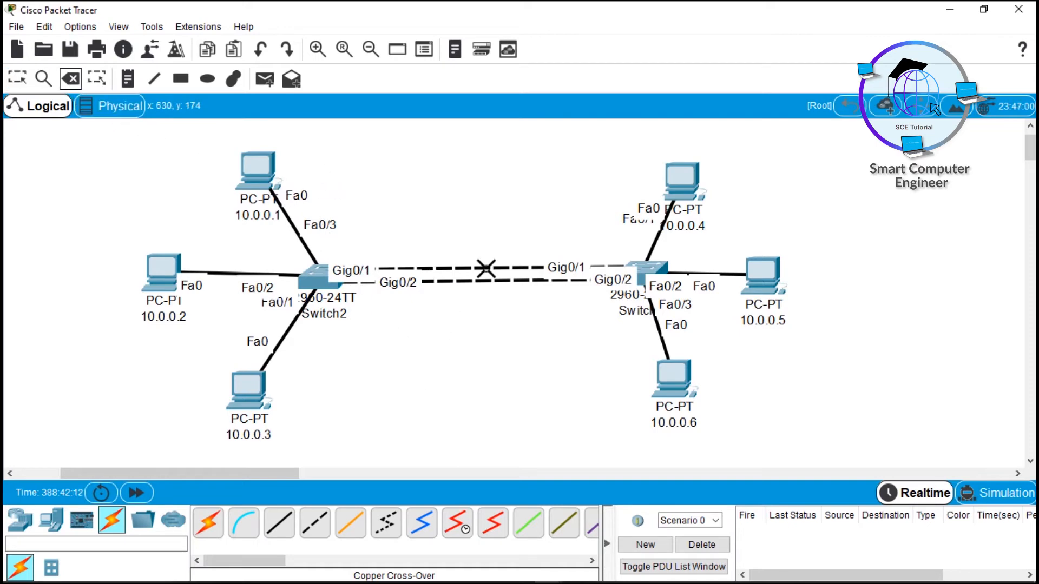
left_click(493, 281)
Check the continuous ping on PC 10.0.0.1 and place its window below the links between the switches.
mouse_move(604, 579)
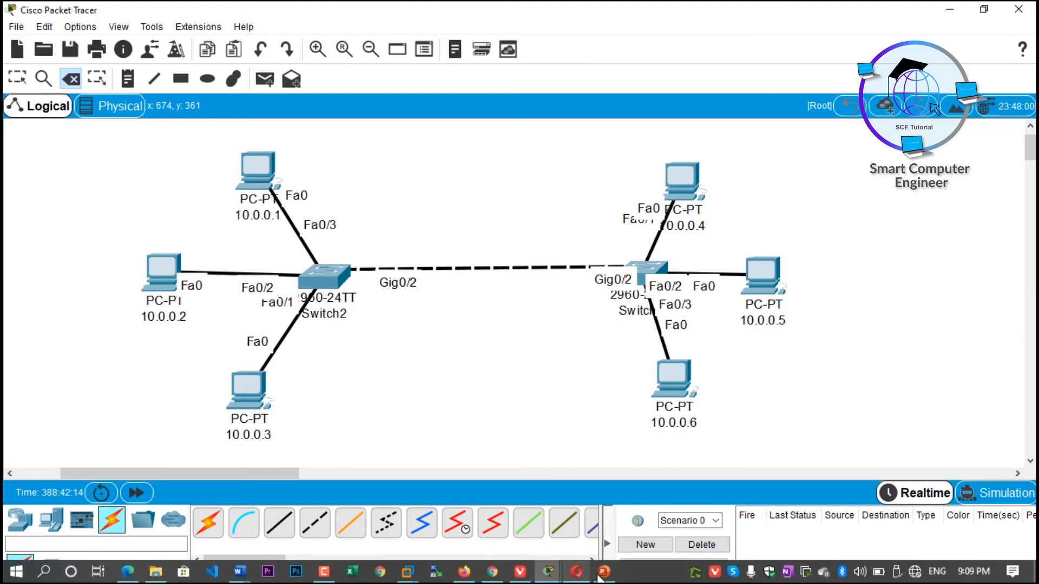
mouse_move(552, 574)
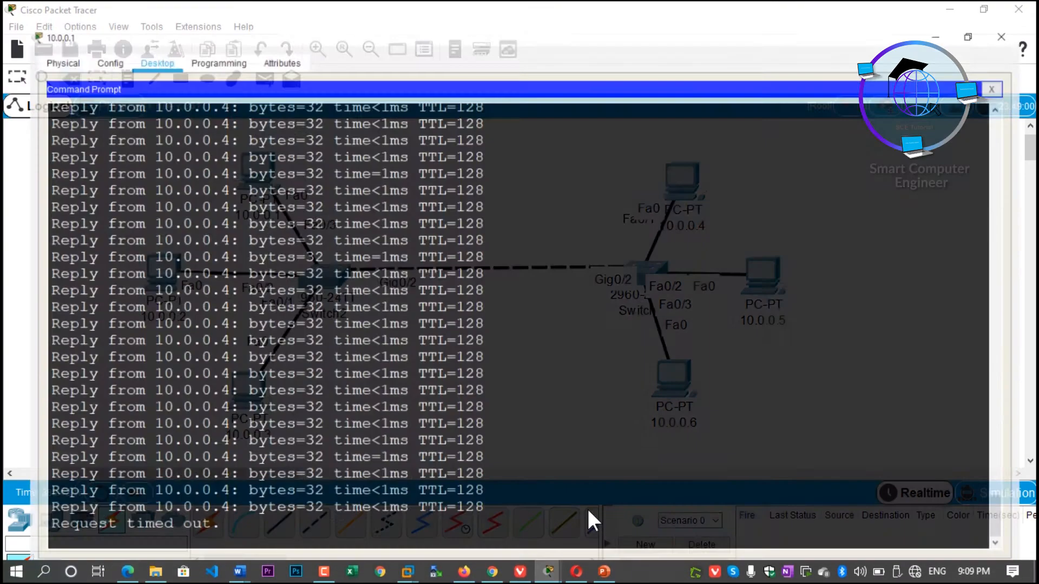
left_click(586, 508)
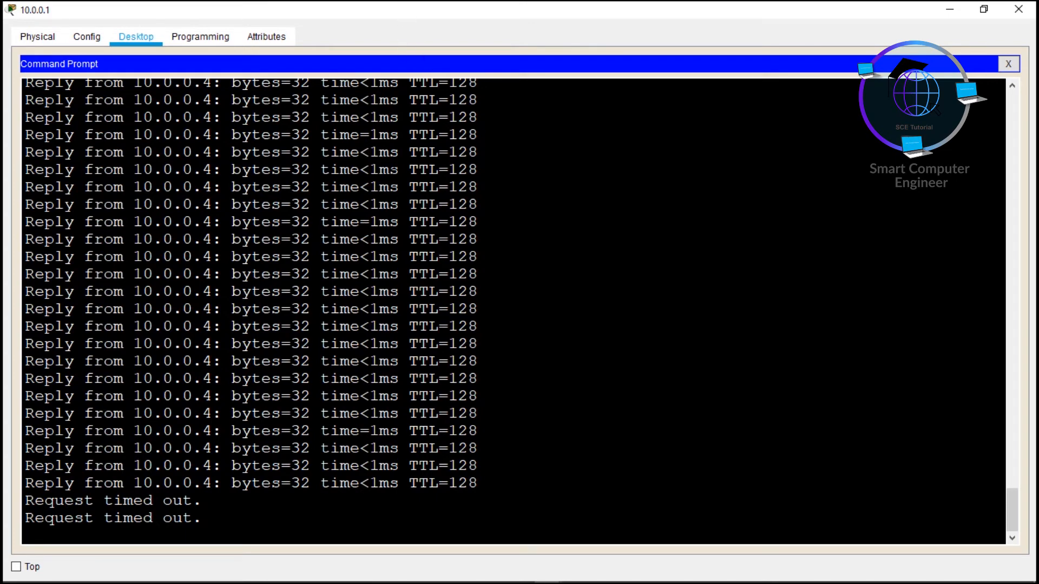
left_click_drag(329, 12, 482, 336)
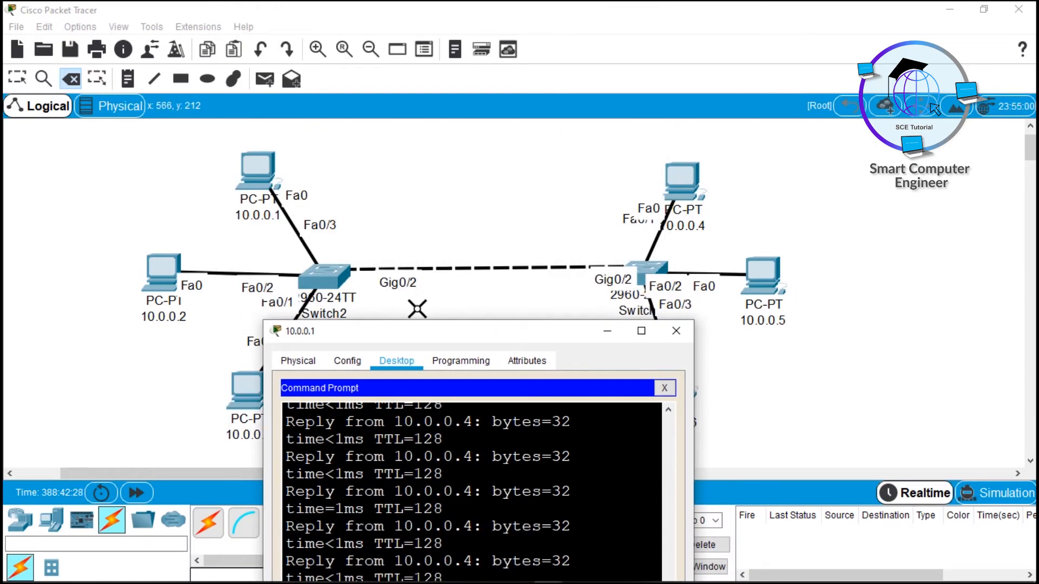
Enlarge PC 10.0.0.1's command prompt, examine the continuous ping output around the link removal, and minimize the window.
left_click(641, 332)
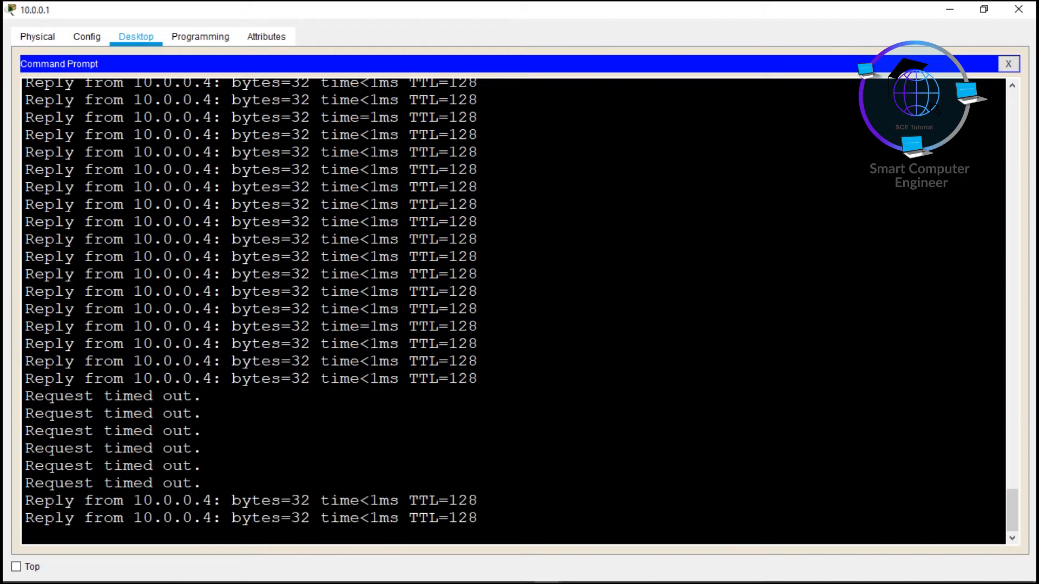
left_click_drag(35, 378, 134, 466)
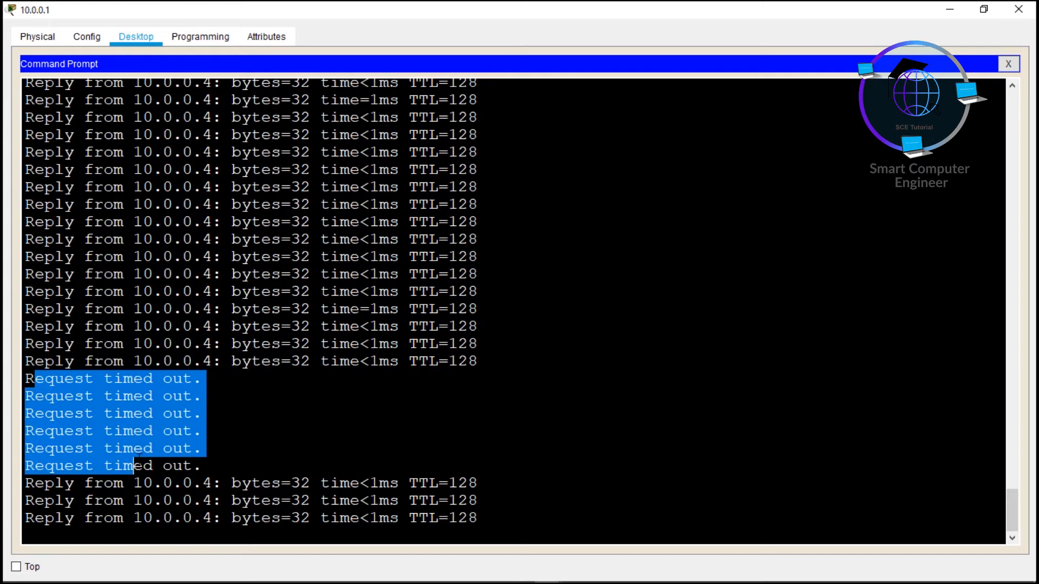
left_click_drag(482, 520, 133, 431)
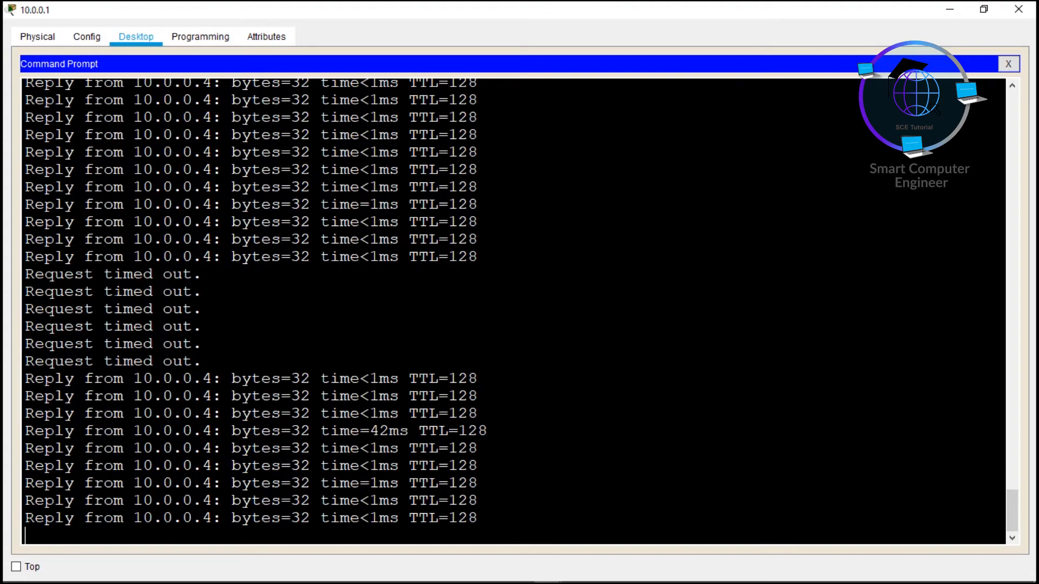
left_click_drag(35, 260, 114, 310)
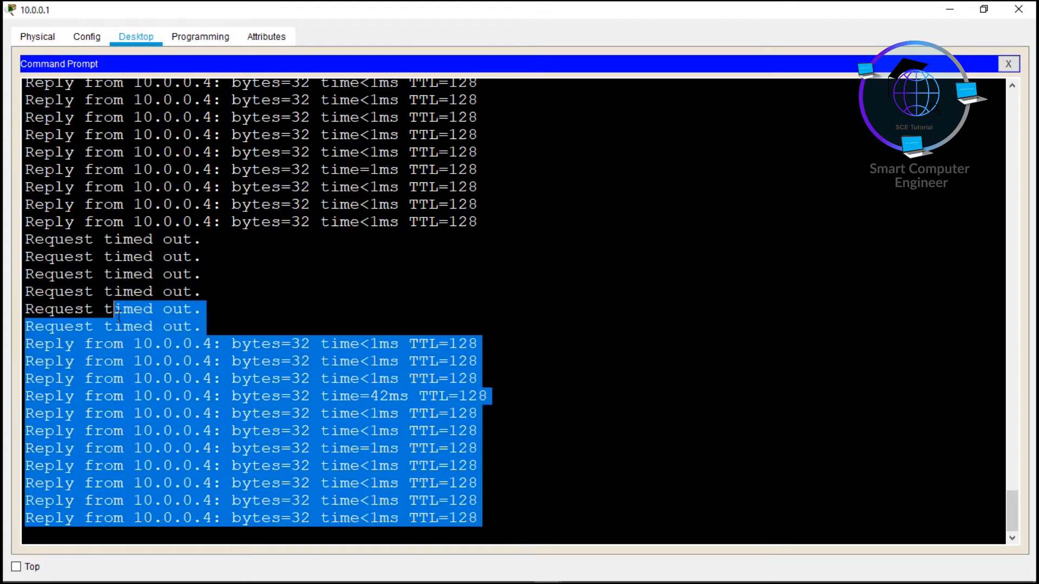
left_click(957, 3)
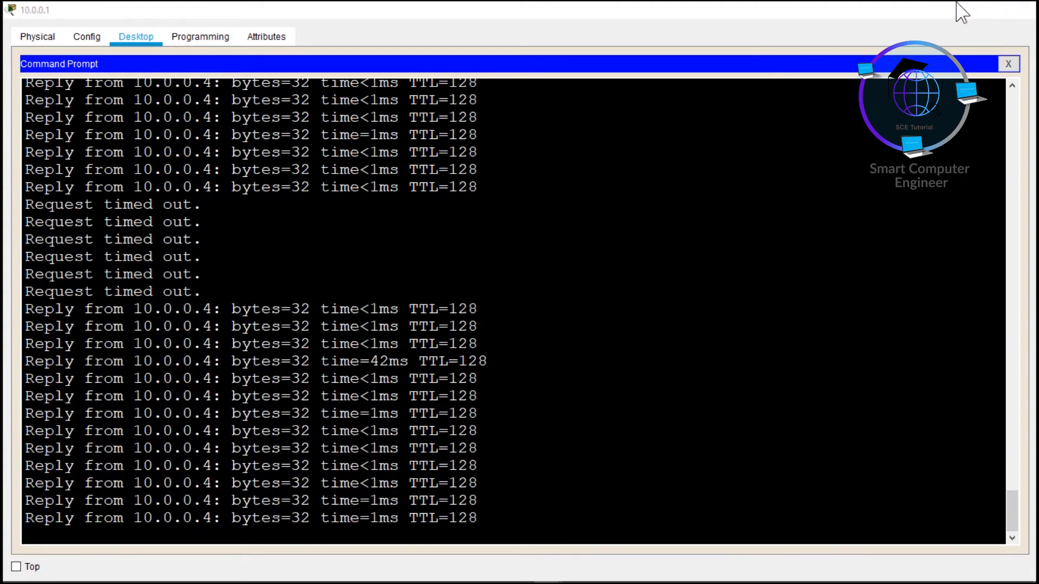
Reopen PC 10.0.0.1's enlarged command prompt, stop the continuous ping to 10.0.0.4, and close the PC's window.
mouse_move(336, 319)
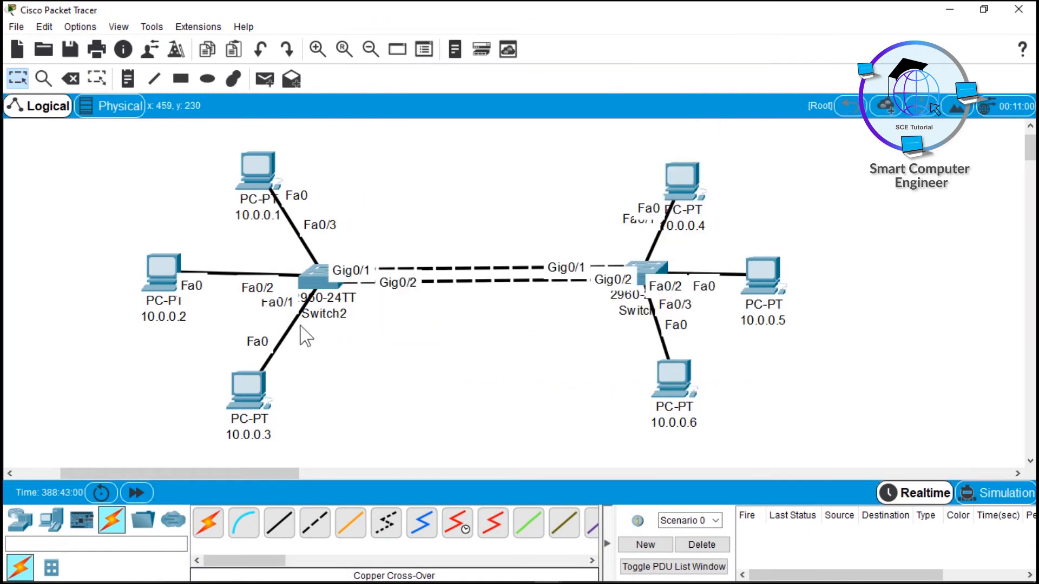
left_click(256, 171)
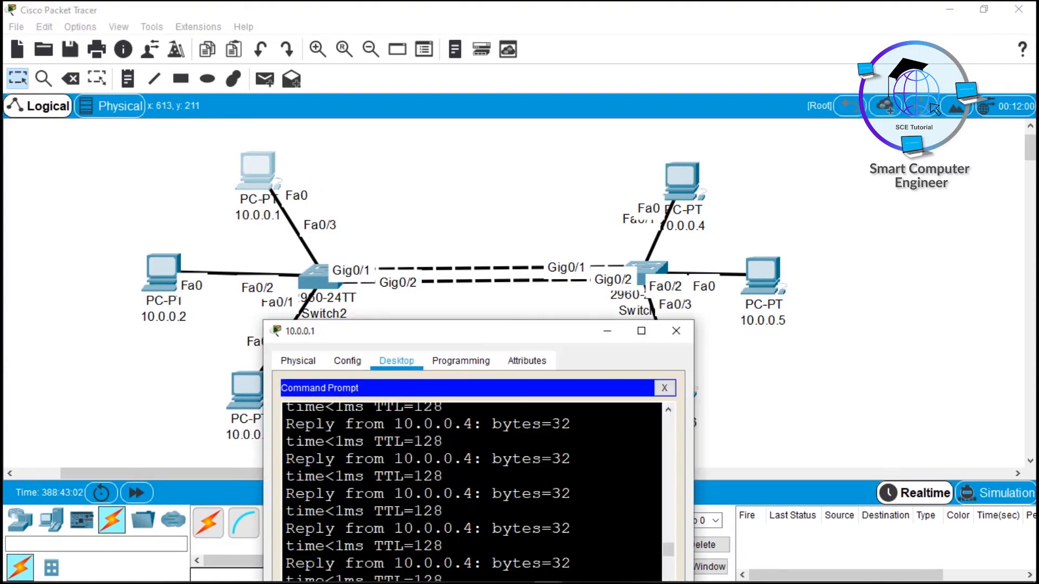
left_click(641, 331)
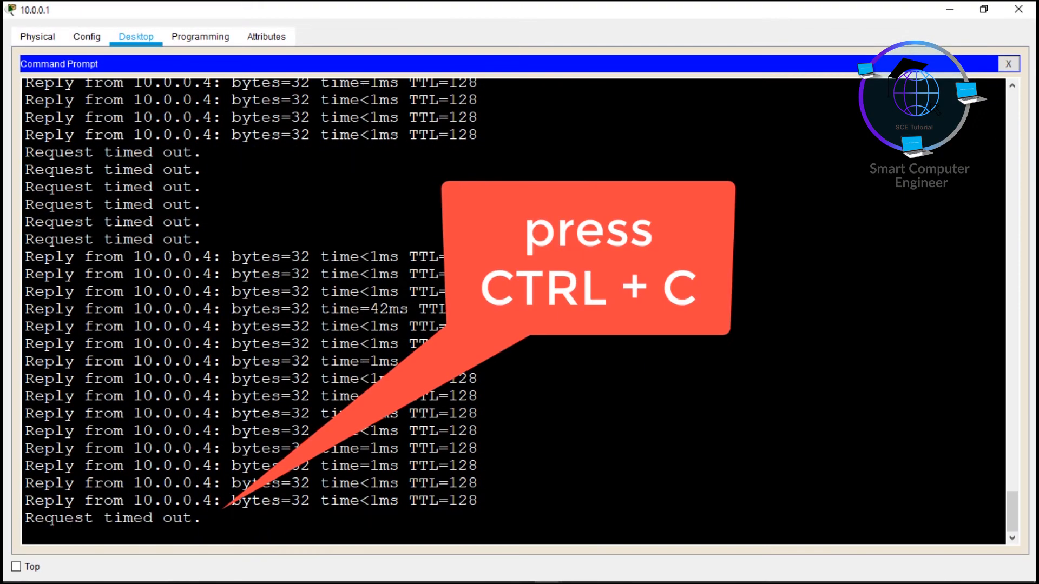
key("ctrl+c")
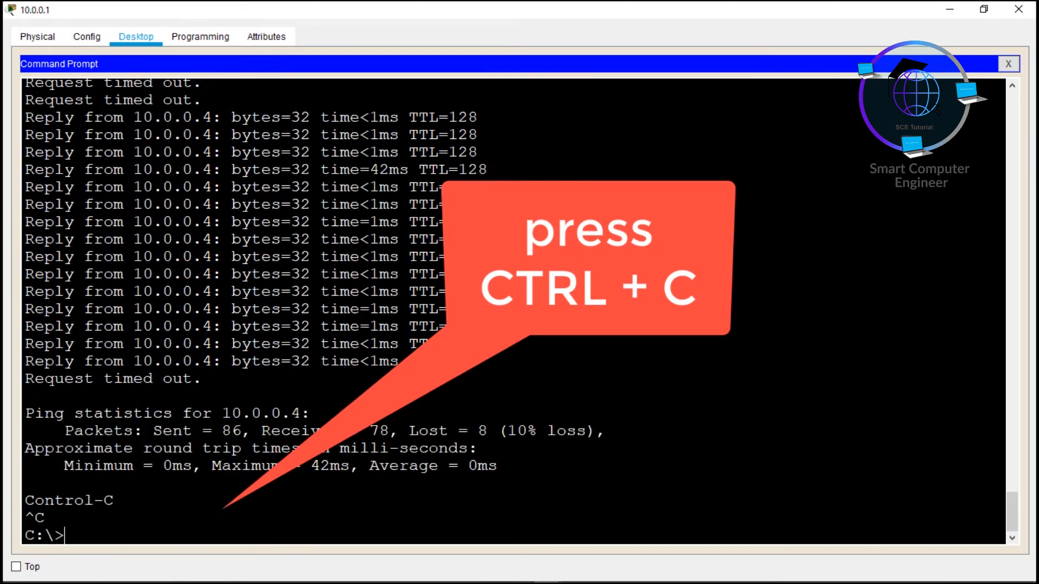
left_click(1017, 16)
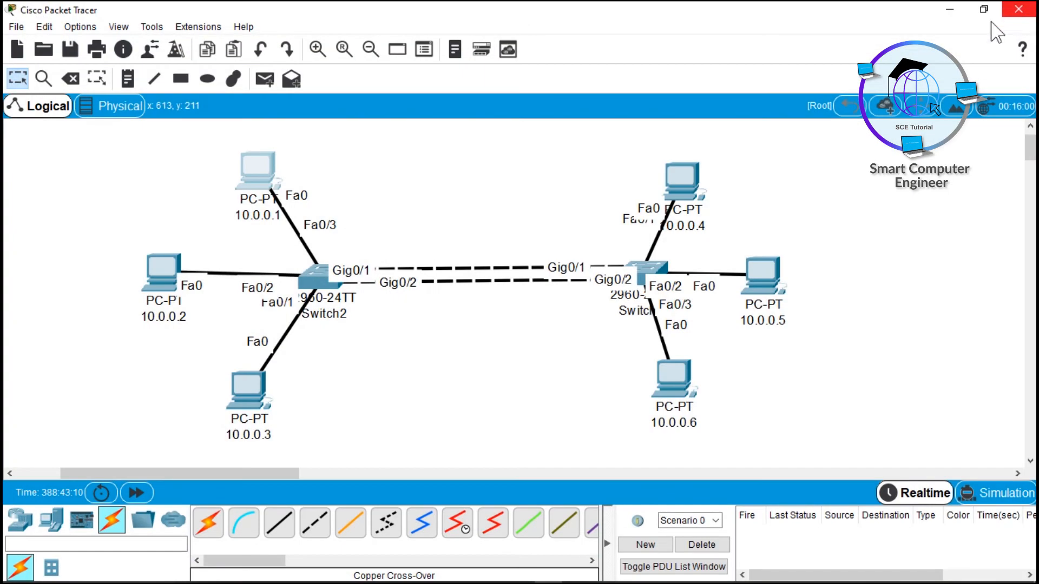
Enter ping 10.0.0.4 in PC 10.0.0.2's command prompt without running it, and minimize the window.
left_click(157, 264)
left_click(638, 162)
type("ping 10.0.0")
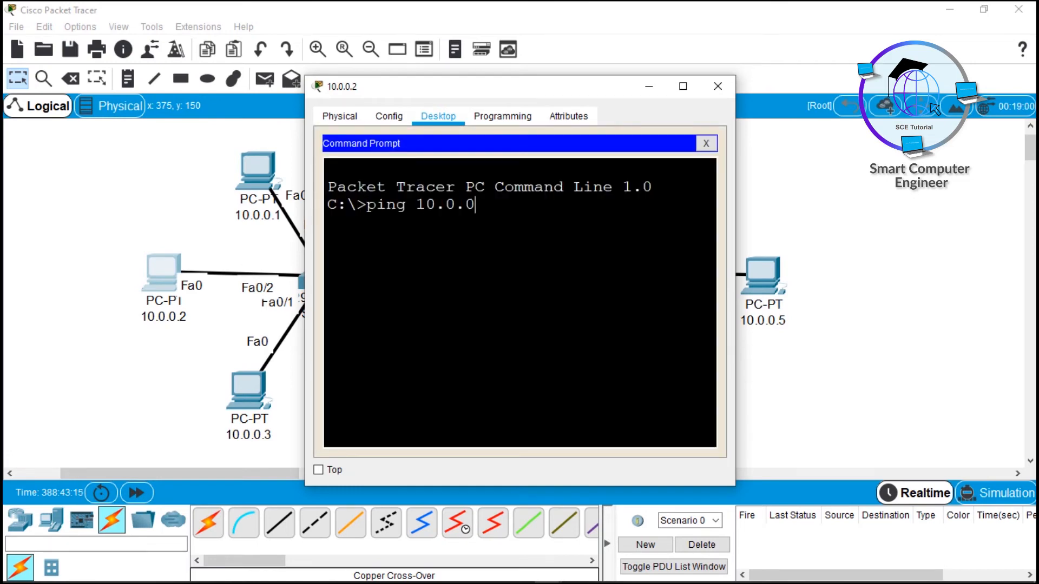
type(".4")
left_click(647, 86)
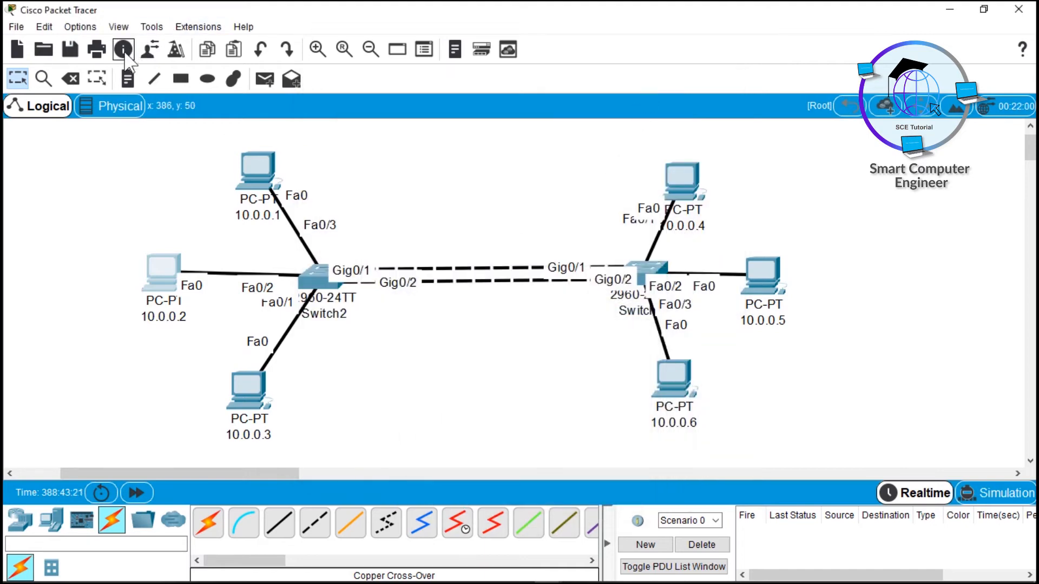
left_click(70, 78)
left_click(415, 267)
left_click(544, 319)
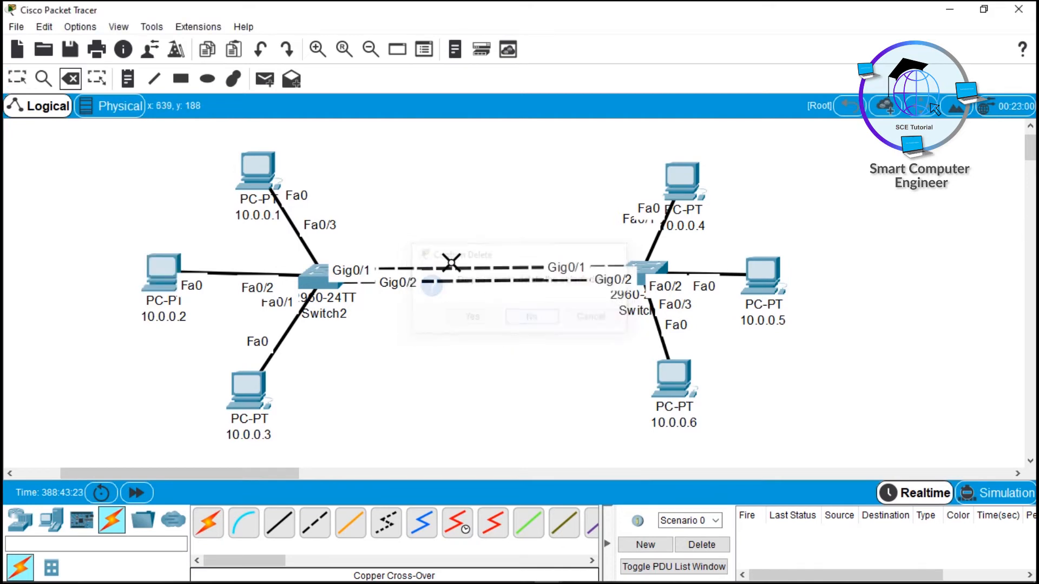
left_click(446, 268)
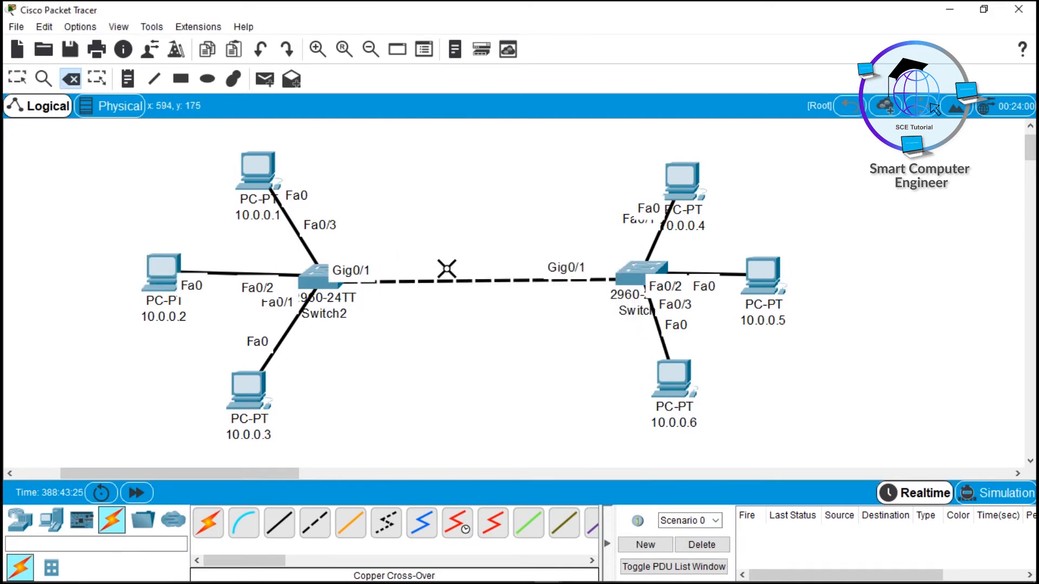
key("ctrl+z")
Delete the Gig0/1 link between Switch2 and Switch3, then run the prepared ping to 10.0.0.4 from PC 10.0.0.2.
left_click(70, 79)
left_click(447, 270)
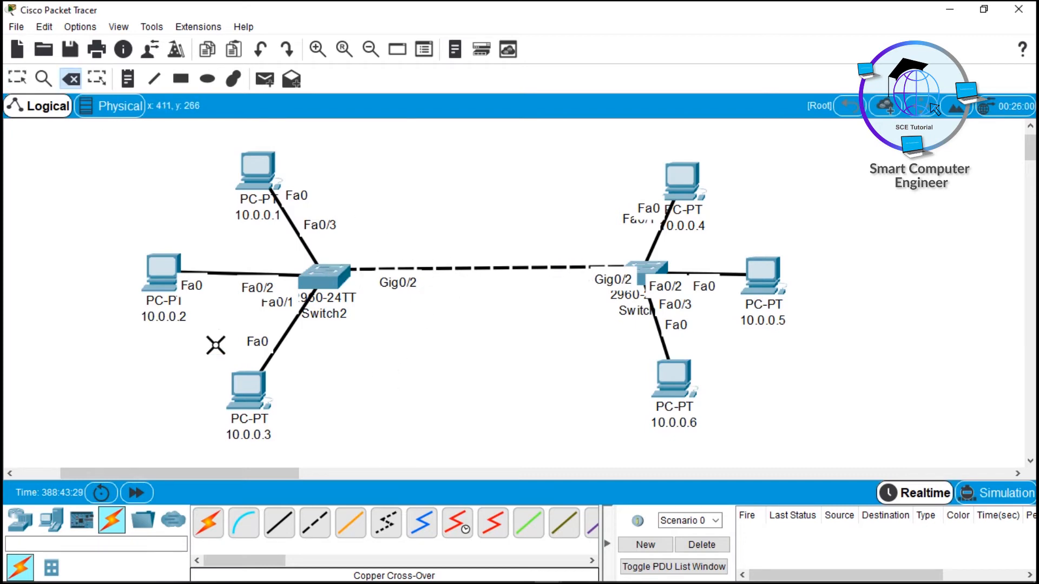
key("Escape")
left_click(161, 276)
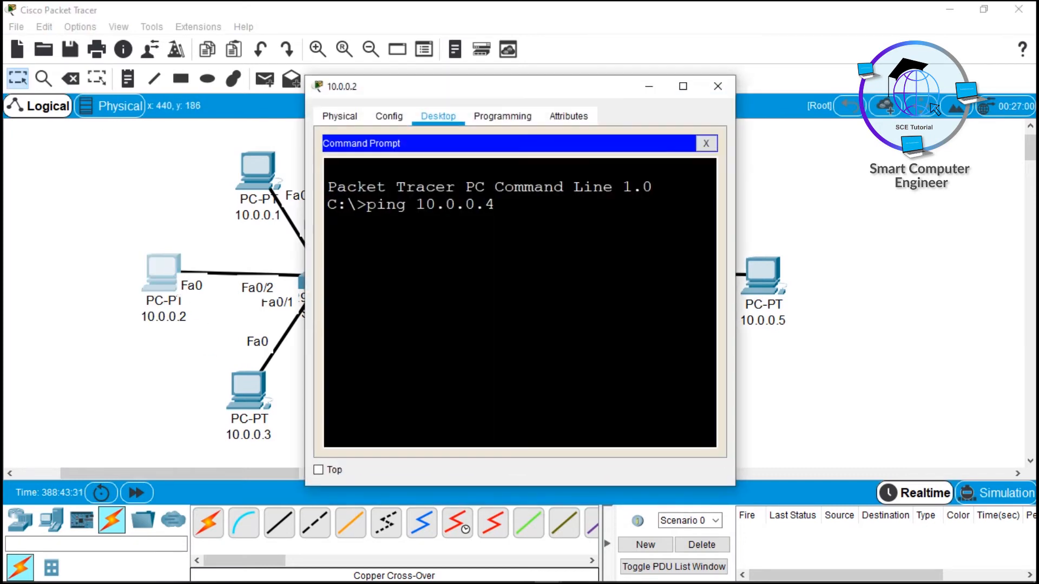
key("Return")
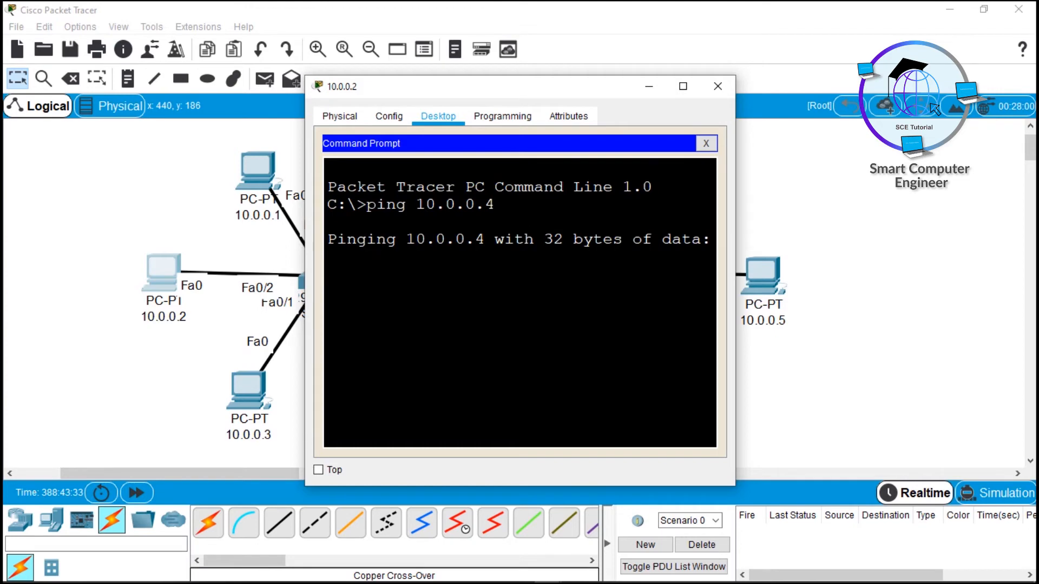
Check the topology, bring back PC 10.0.0.2's command prompt, and examine the ping results in the enlarged window.
left_click(648, 86)
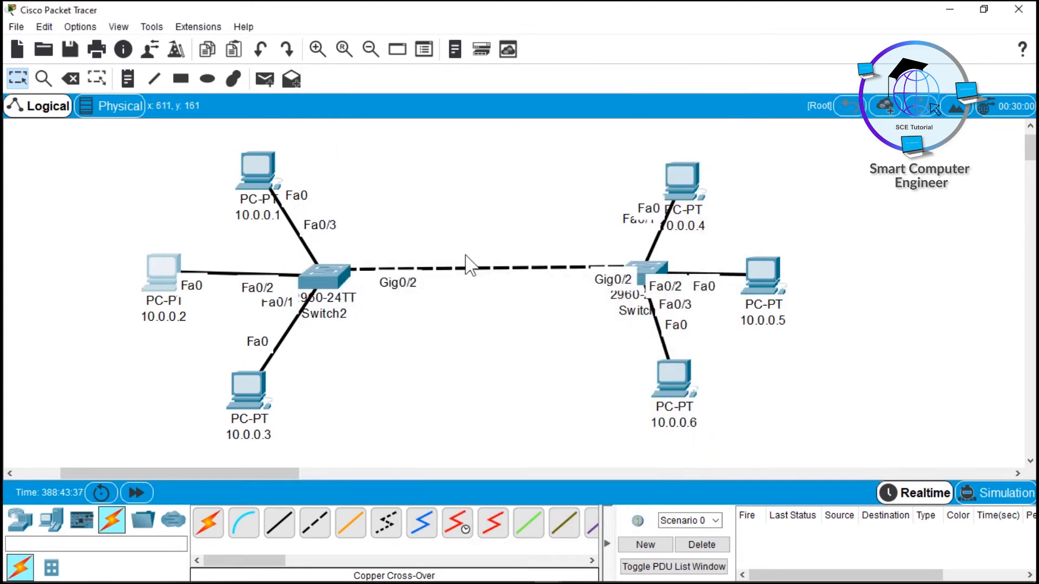
mouse_move(563, 579)
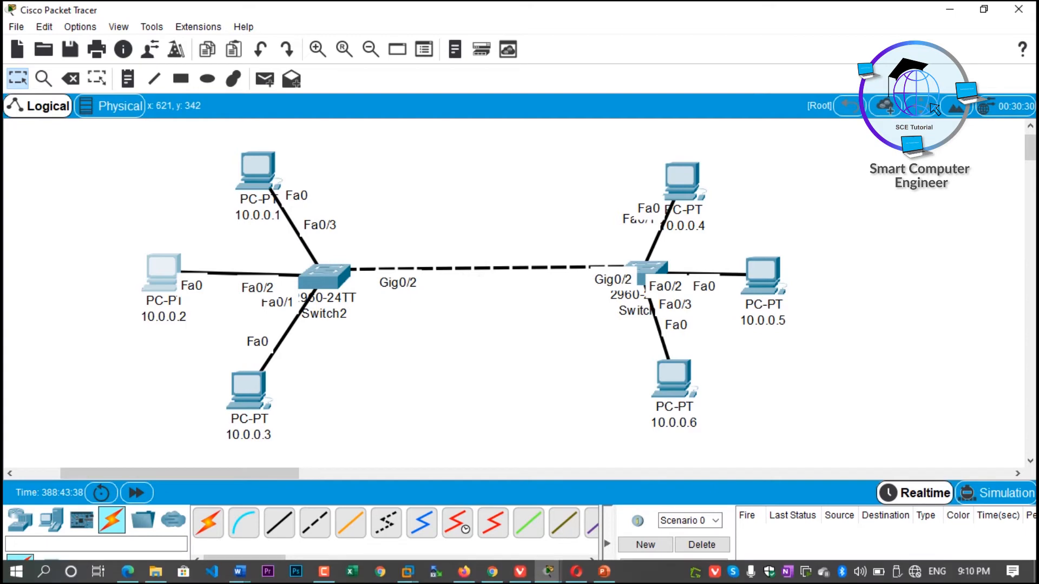
left_click(558, 577)
left_click(608, 517)
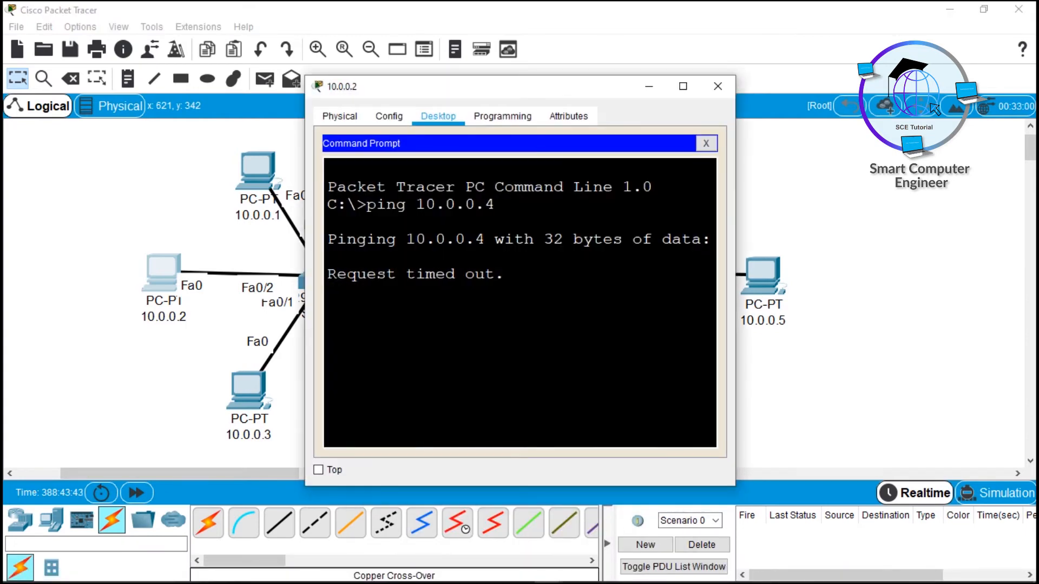
left_click_drag(578, 96, 775, 106)
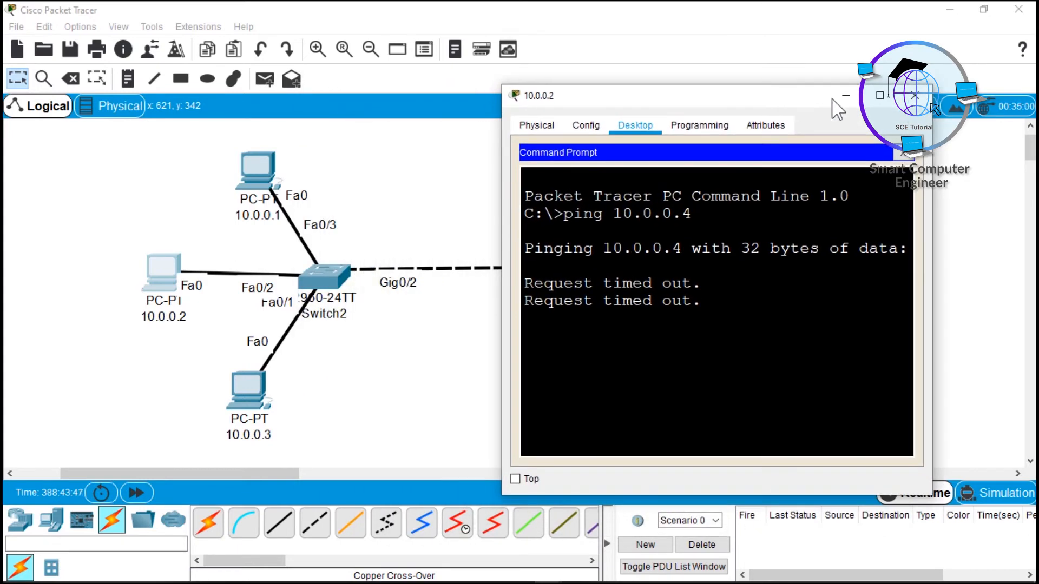
left_click(880, 95)
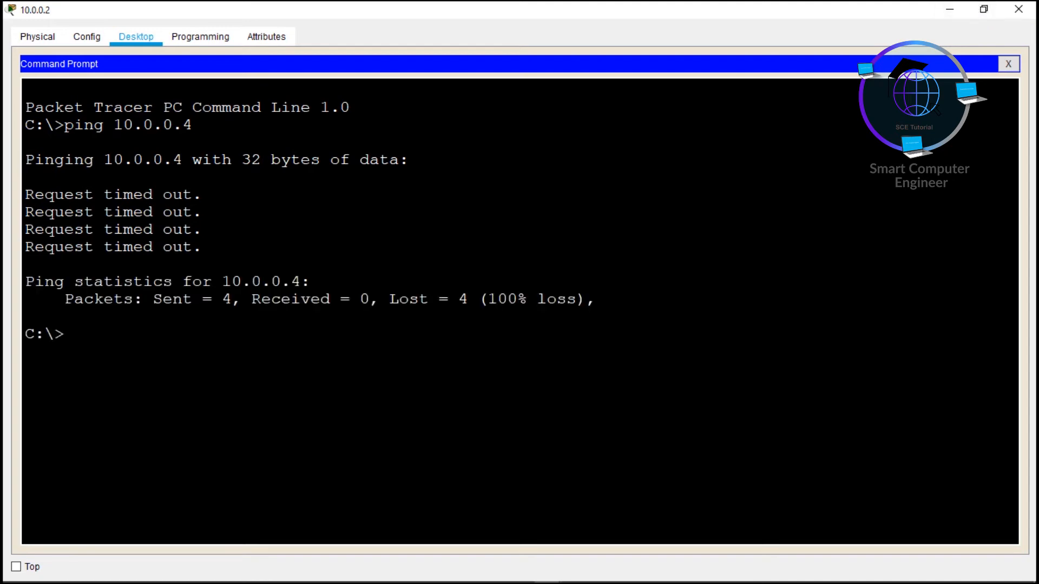
Run the continuous ping -t 10.0.0.4 from PC 10.0.0.2, check its output, stop it, and close the window.
key("Up")
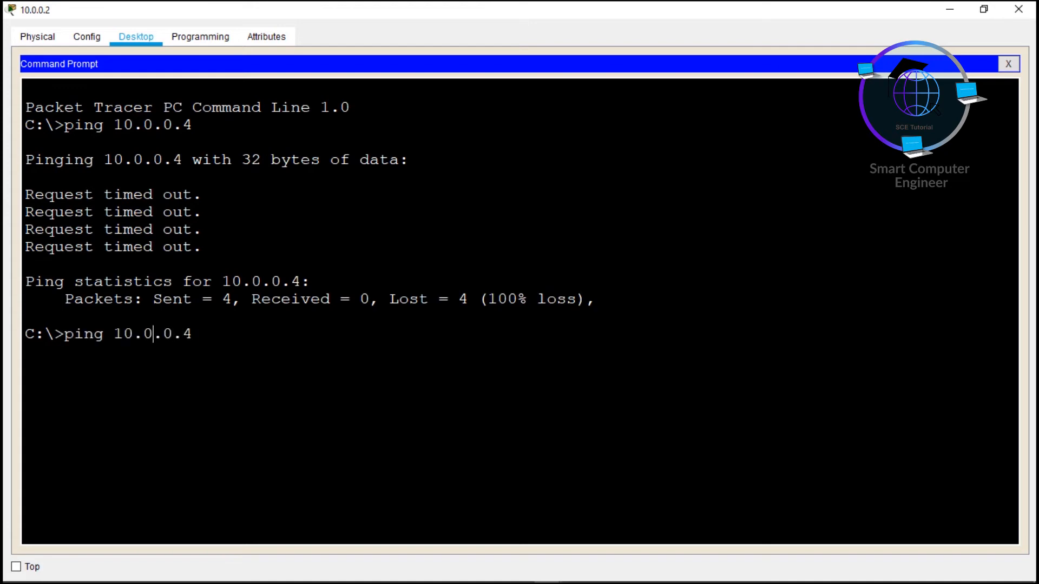
type("-t")
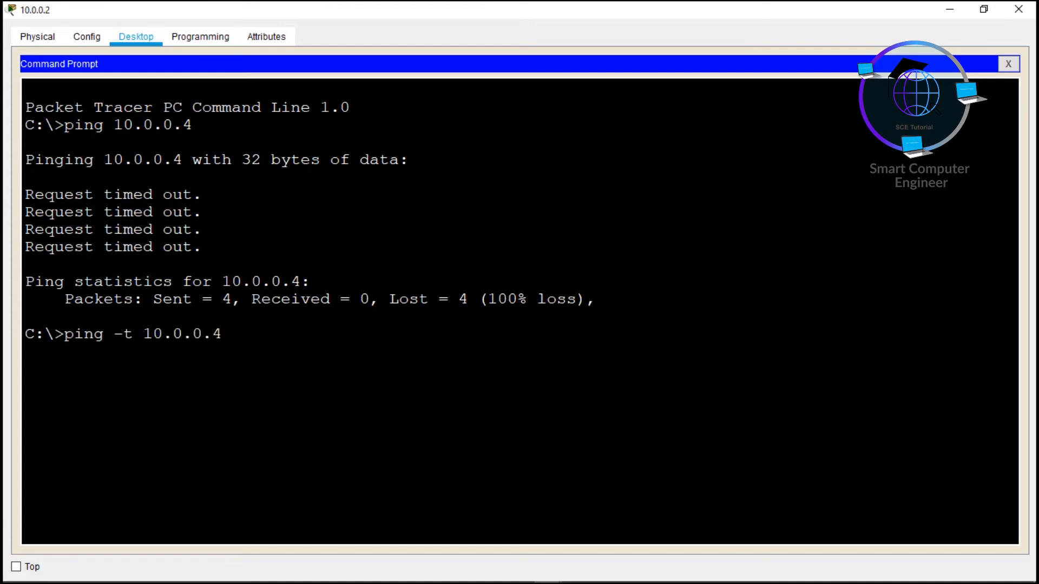
key("Return")
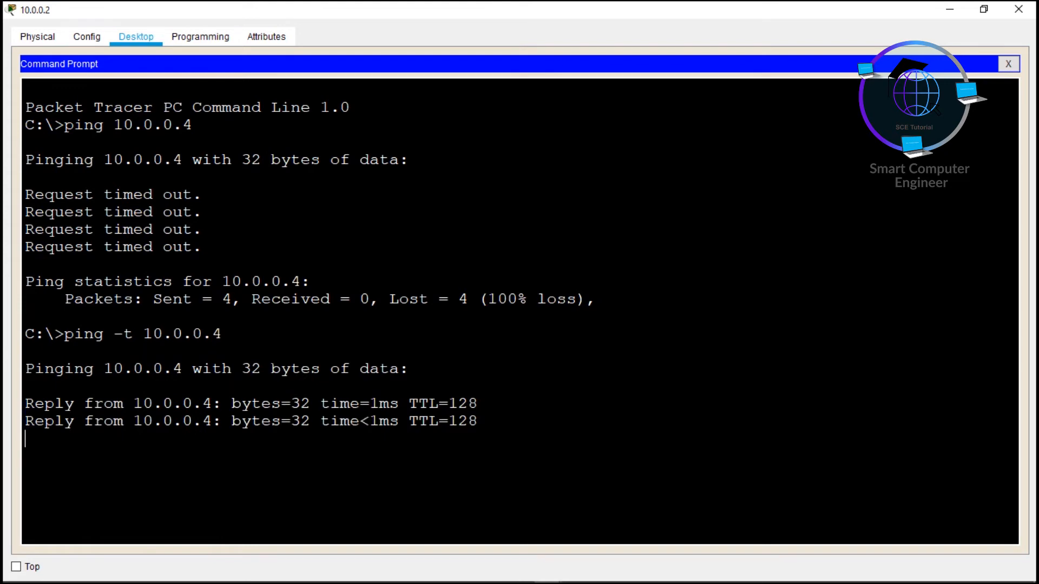
left_click_drag(25, 177, 412, 369)
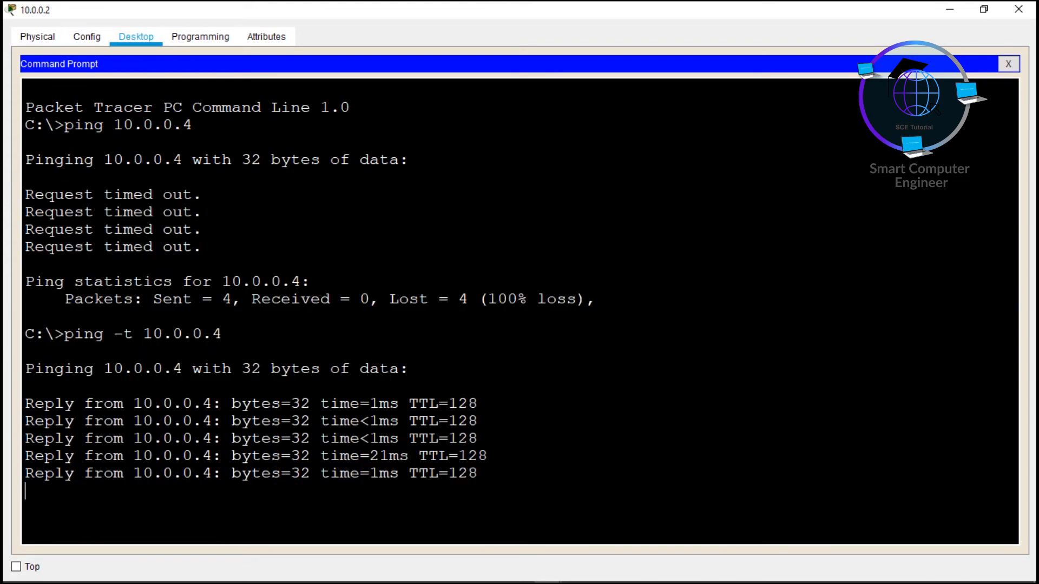
key("ctrl+c")
left_click(1008, 14)
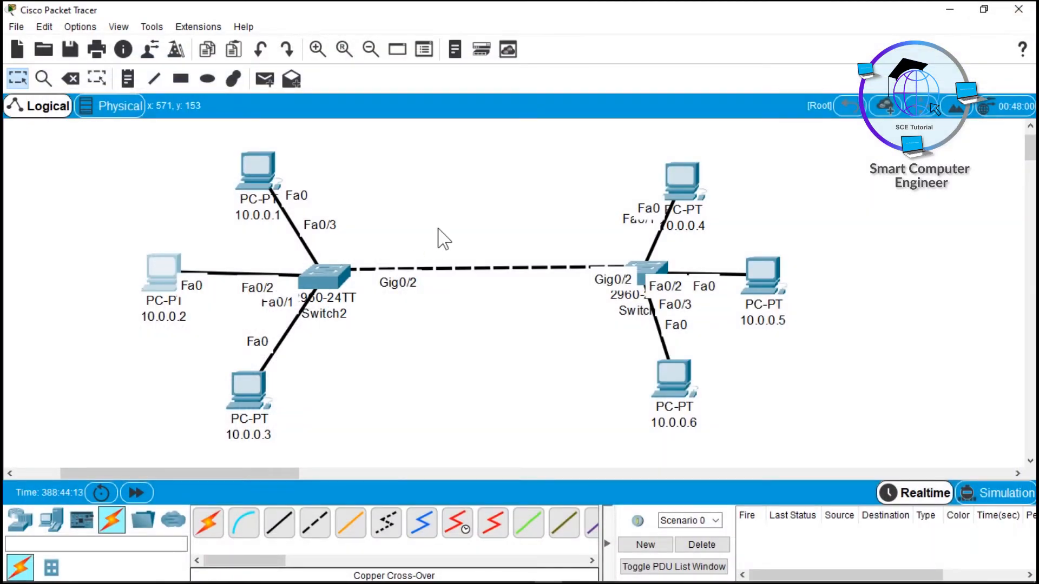
Undo the deletion of the Gig0/1 link between Switch2 and Switch3.
key("ctrl+z")
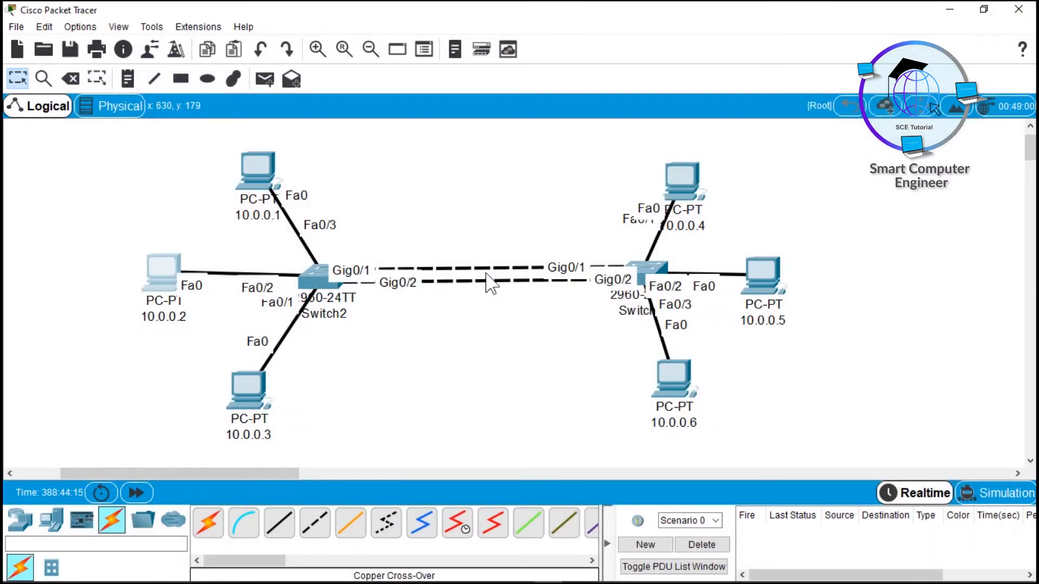
left_click_drag(435, 185, 489, 284)
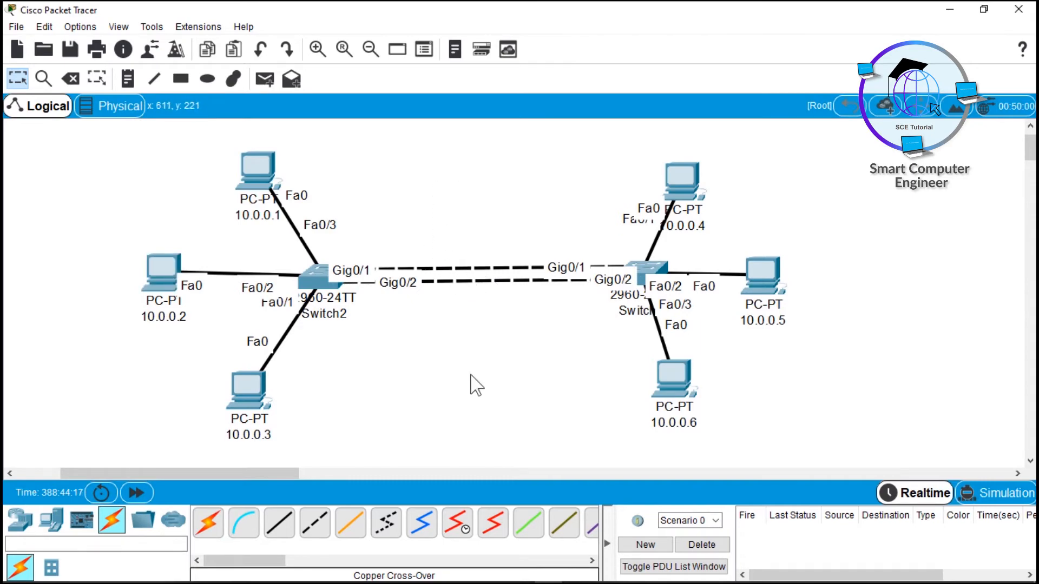
left_click_drag(428, 230, 474, 289)
Open Switch2's command line and list the available options of the show etherchannel command.
left_click(315, 278)
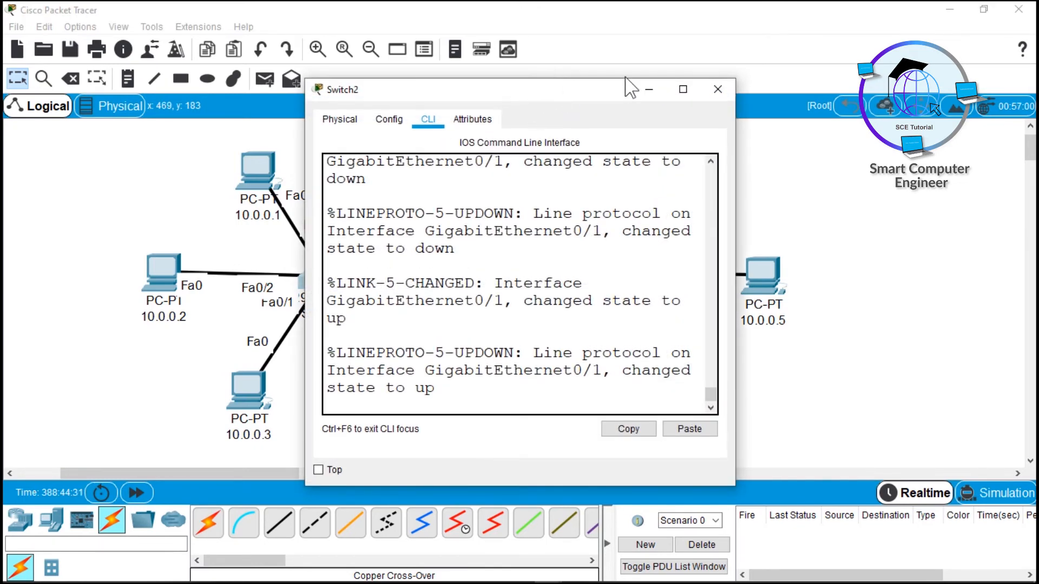
left_click_drag(564, 97, 685, 66)
left_click(624, 238)
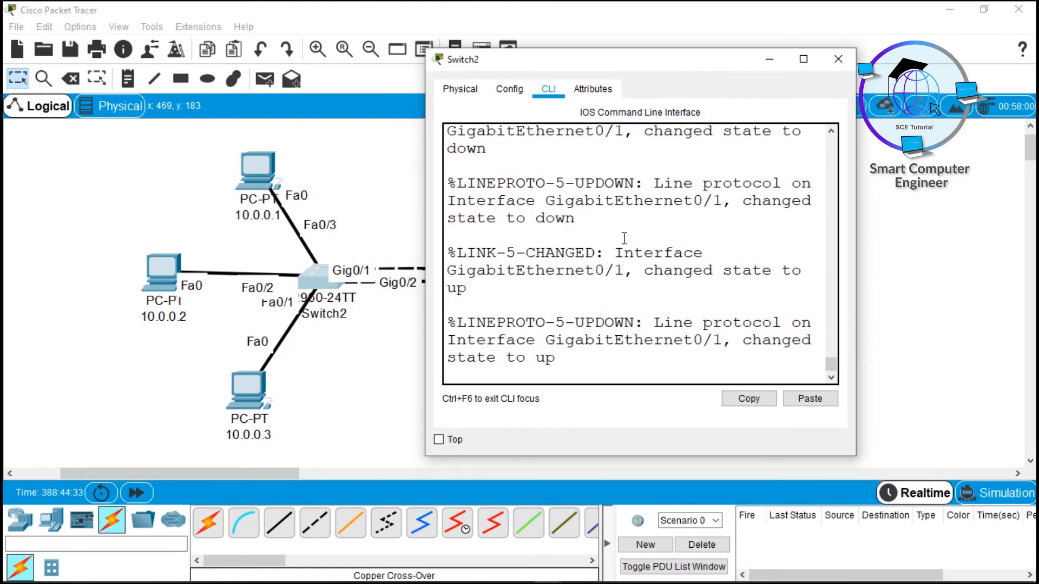
key("Return")
key("Return")
key("Return")
type("show eth")
key("Tab")
type("?")
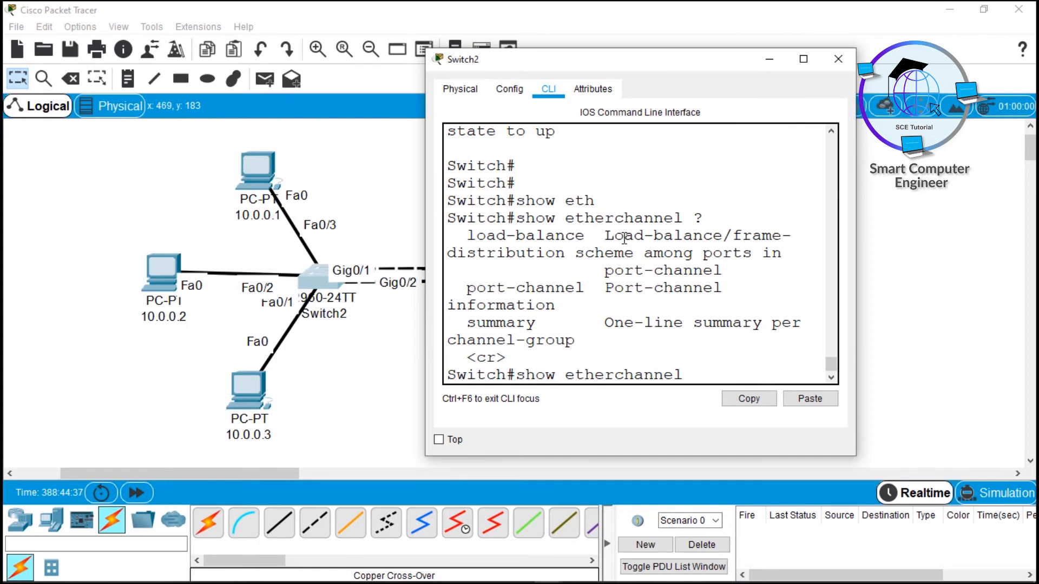
Enlarge Switch2's command line window, review the listed show etherchannel options, and run show etherchannel.
key("super+Up")
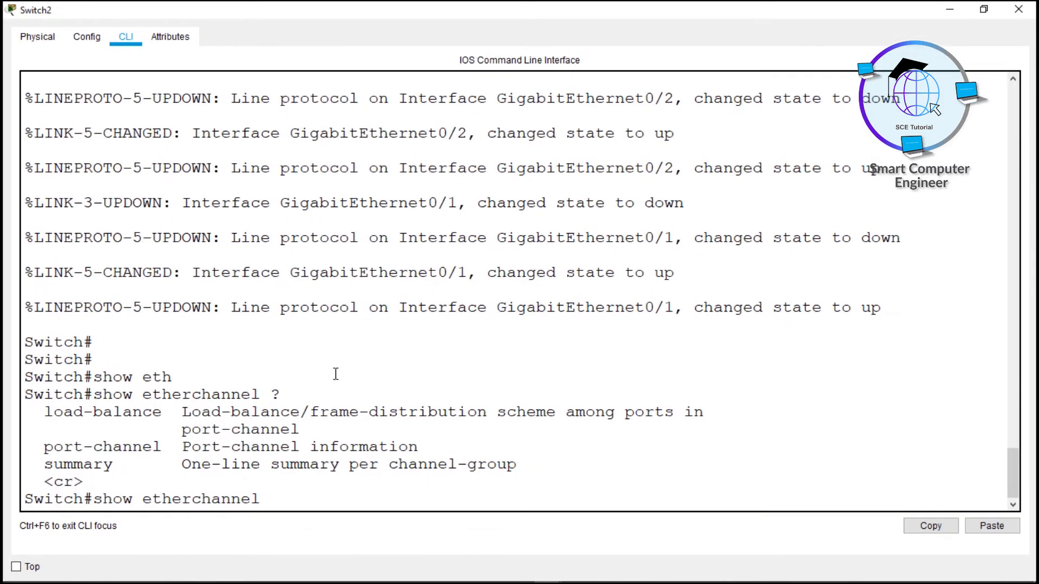
left_click_drag(94, 499, 249, 499)
left_click(275, 498)
left_click_drag(275, 394, 294, 399)
left_click_drag(44, 412, 153, 413)
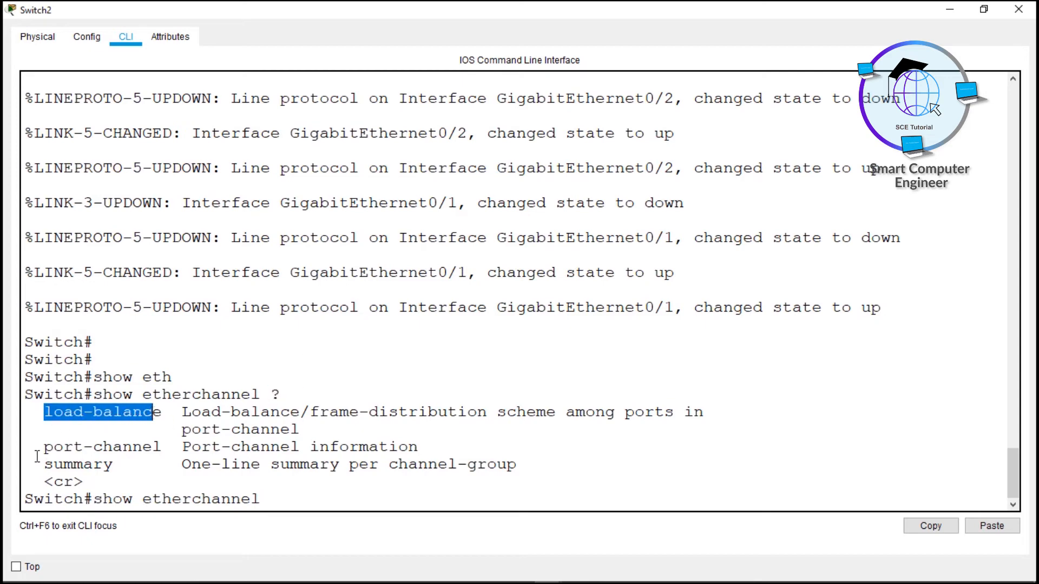
left_click_drag(36, 449, 71, 452)
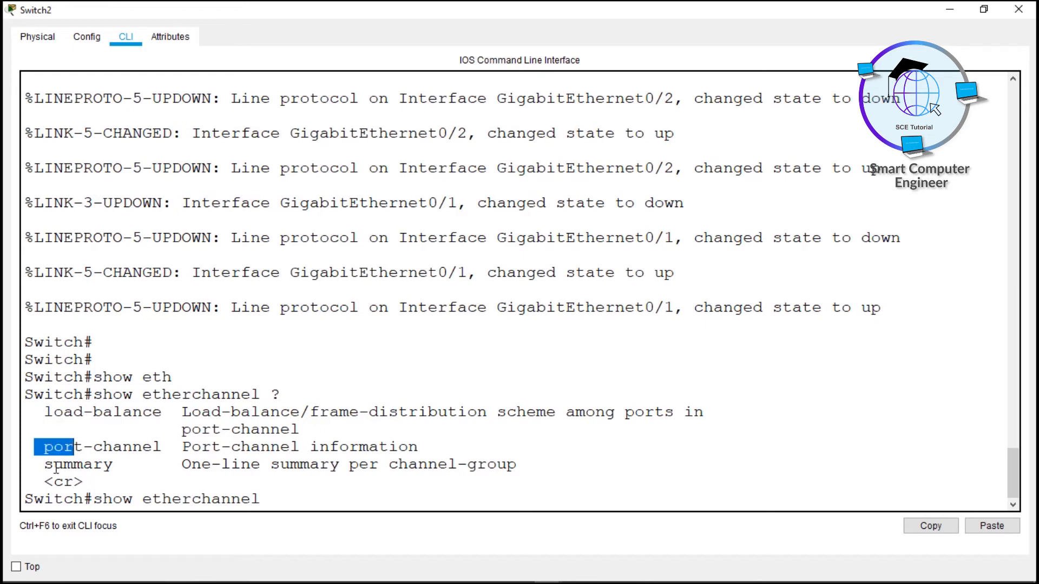
left_click(57, 468)
key("Return")
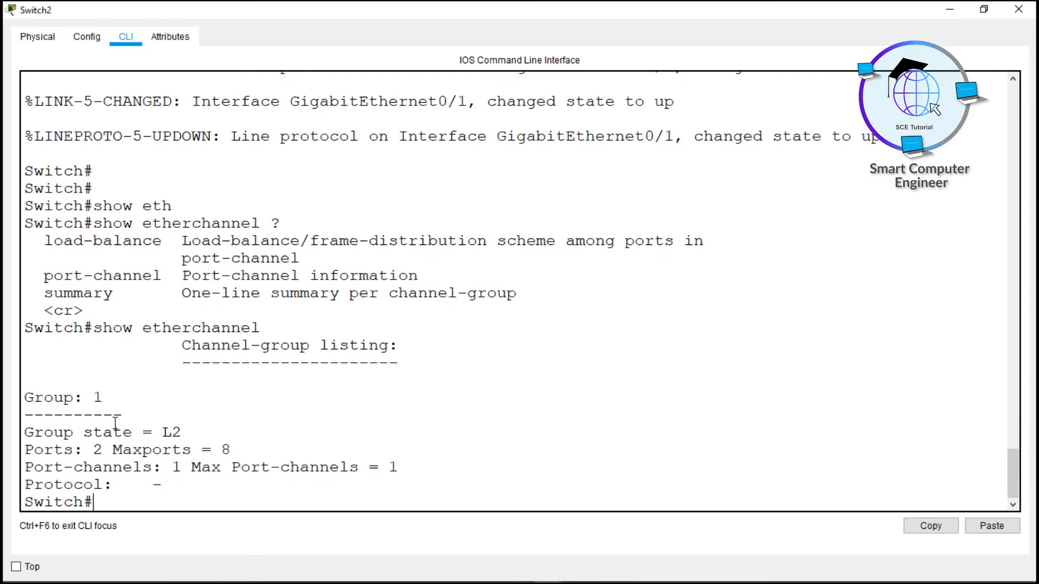
Examine the group number, group state, port counts, port-channels and protocol in the show etherchannel output.
left_click_drag(31, 398, 112, 393)
left_click_drag(25, 433, 182, 432)
left_click_drag(94, 453, 116, 454)
left_click(232, 446)
left_click_drag(232, 445, 177, 452)
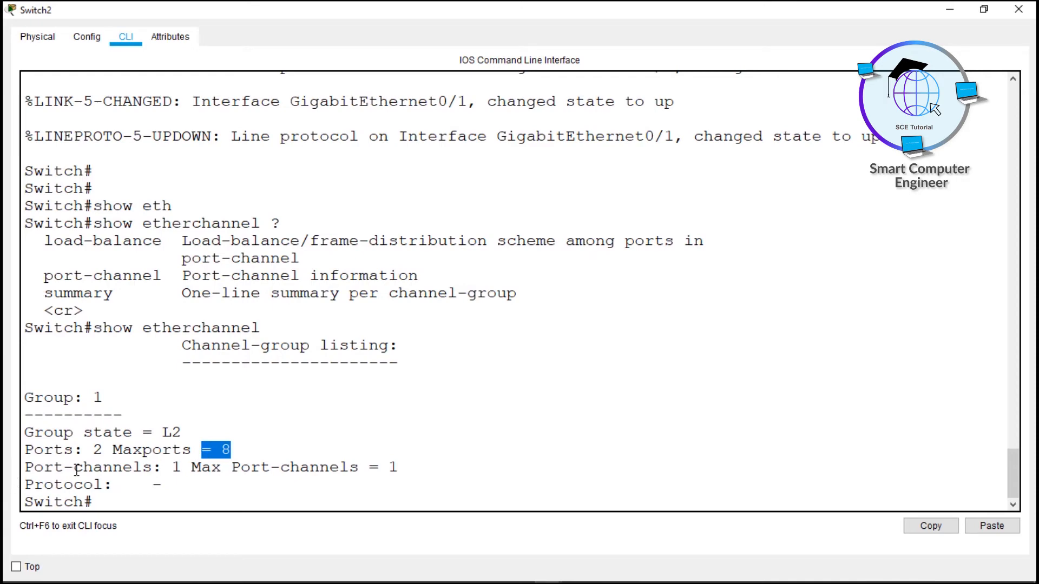
left_click_drag(400, 470, 379, 468)
left_click_drag(123, 489, 174, 488)
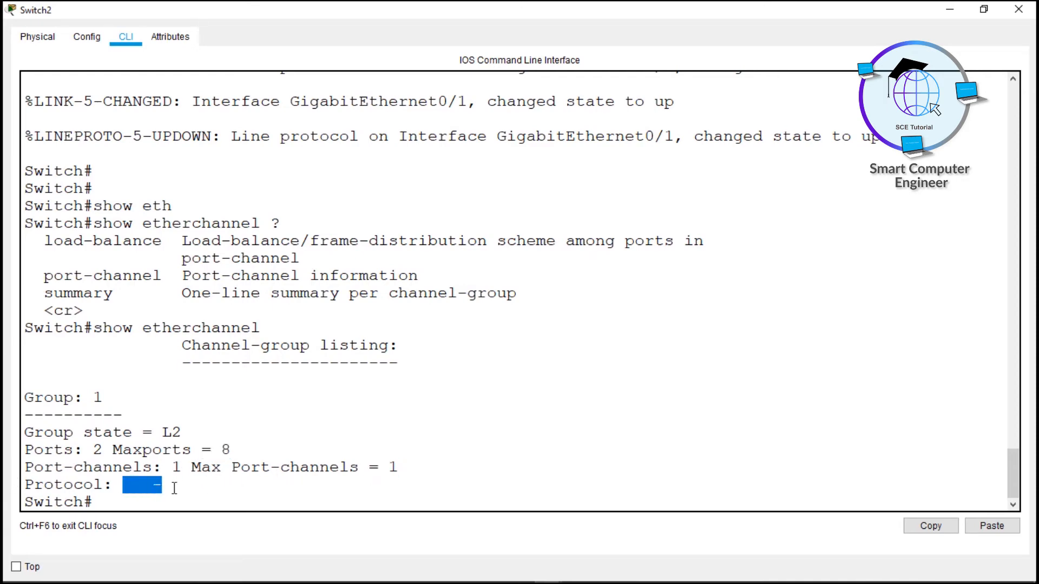
Run show etherchannel load-balance on Switch2 and check the load-balancing operational state.
left_click(143, 503)
key("Return")
key("Return")
key("Return")
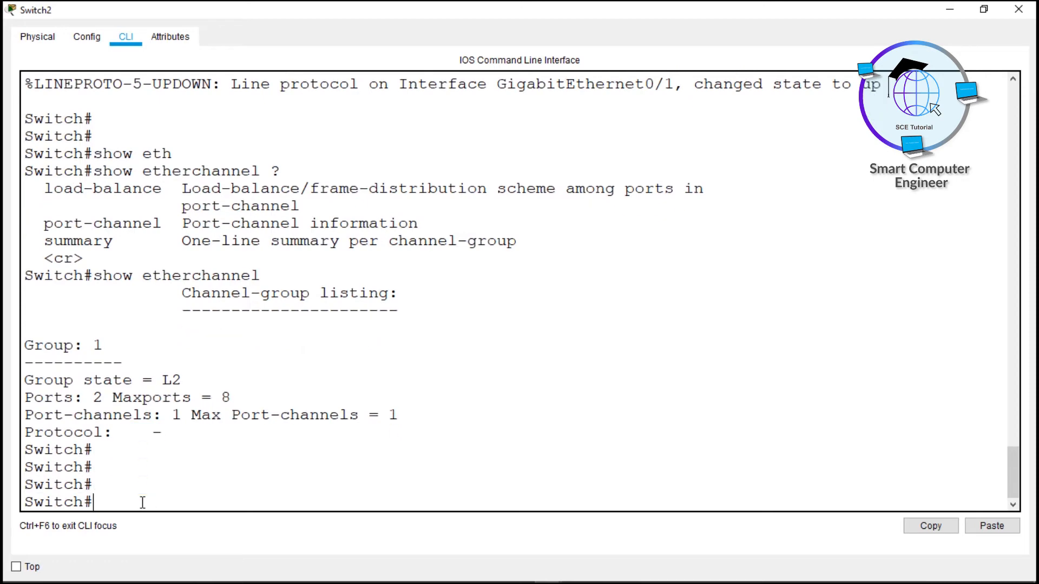
type("show eth")
key("Tab")
type("lo")
key("Tab")
key("Return")
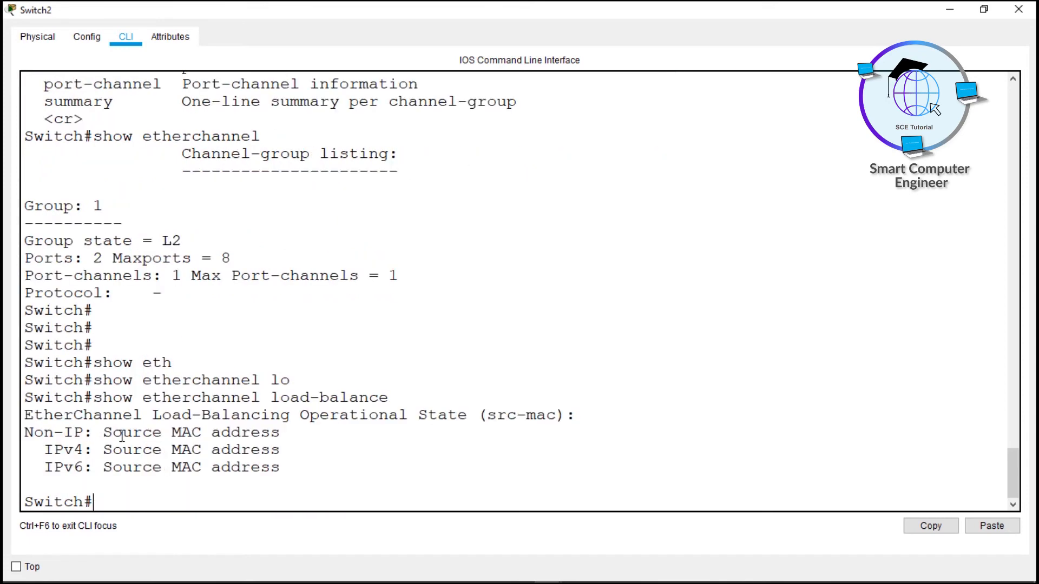
left_click_drag(33, 415, 569, 415)
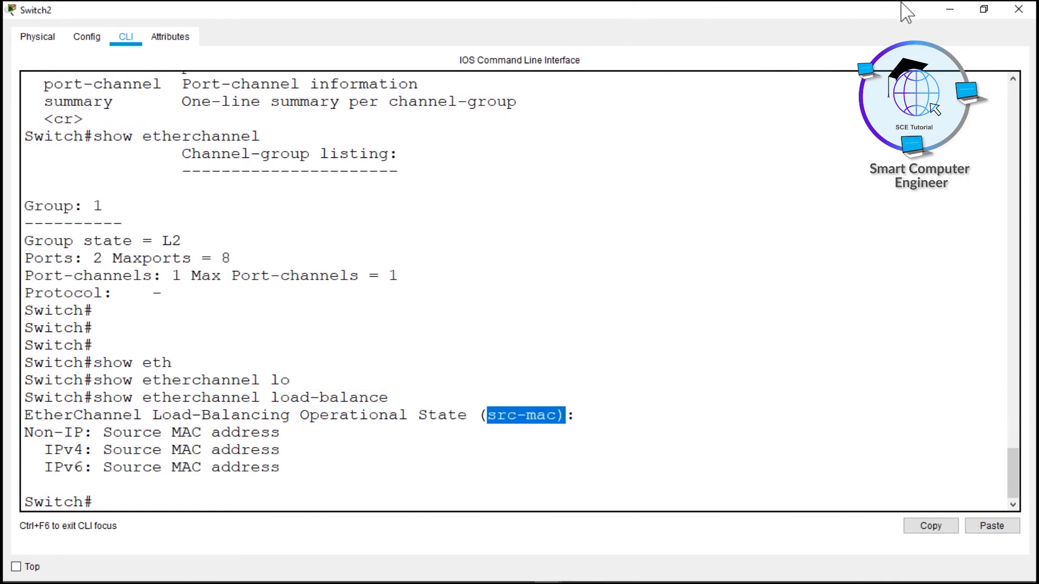
Minimize Switch2's window and examine PCs 10.0.0.1, 10.0.0.2 and 10.0.0.3 and the links between the two switches in the topology.
left_click(949, 10)
left_click_drag(329, 165, 258, 229)
left_click(199, 259)
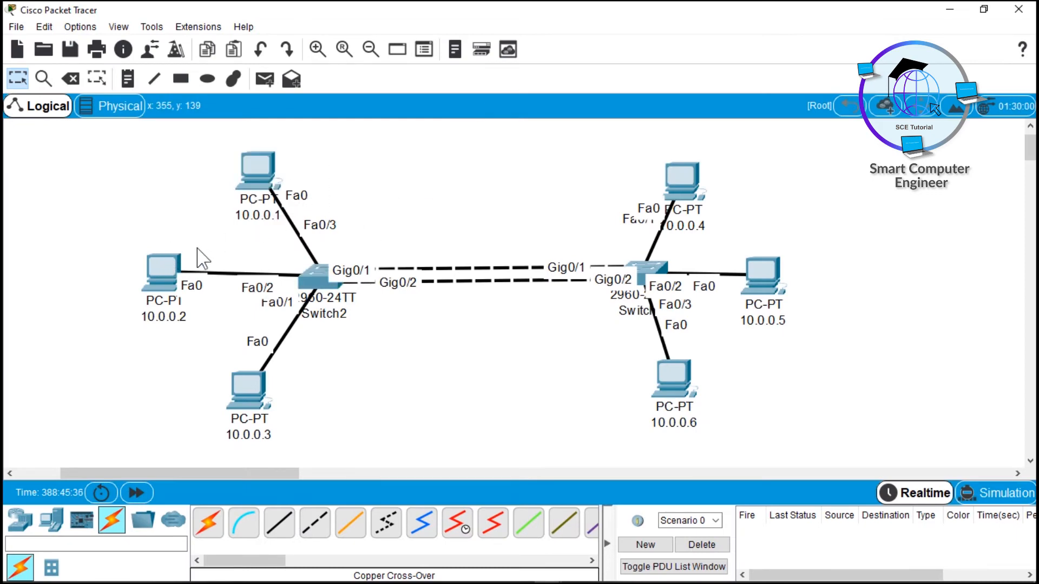
left_click_drag(189, 341, 318, 375)
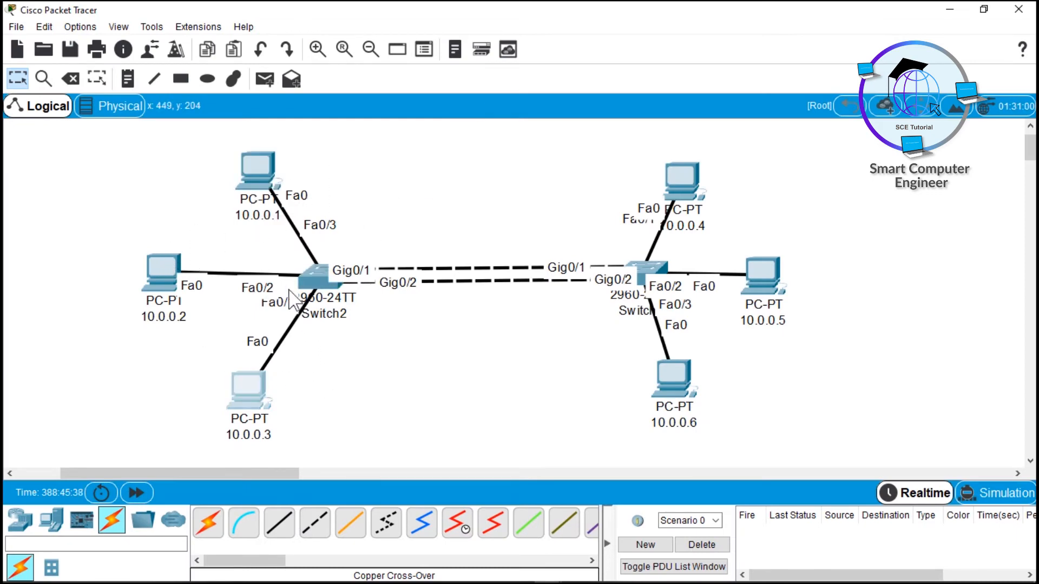
left_click_drag(313, 163, 268, 225)
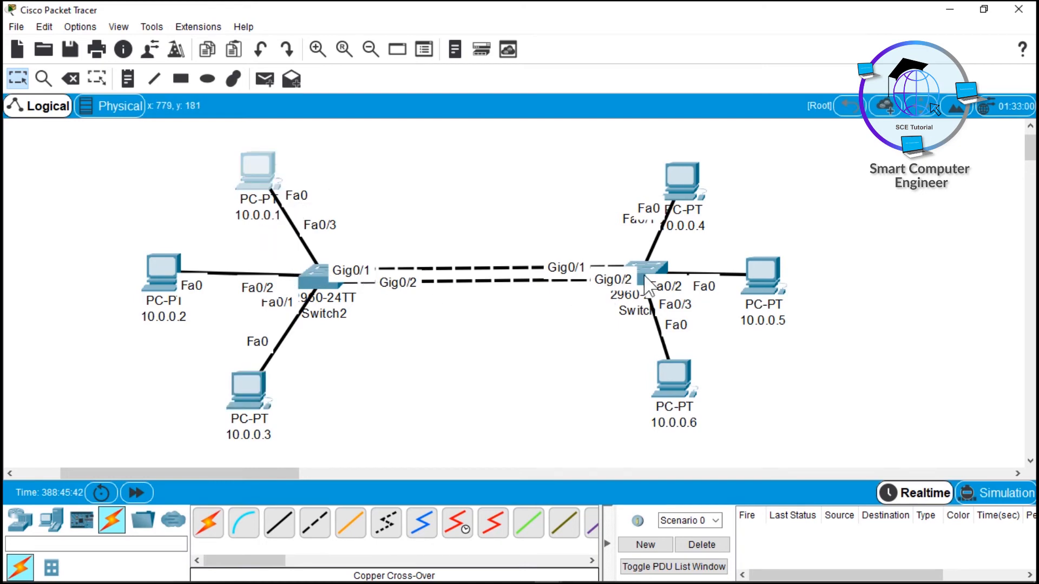
left_click_drag(209, 211, 175, 307)
left_click_drag(185, 349, 342, 412)
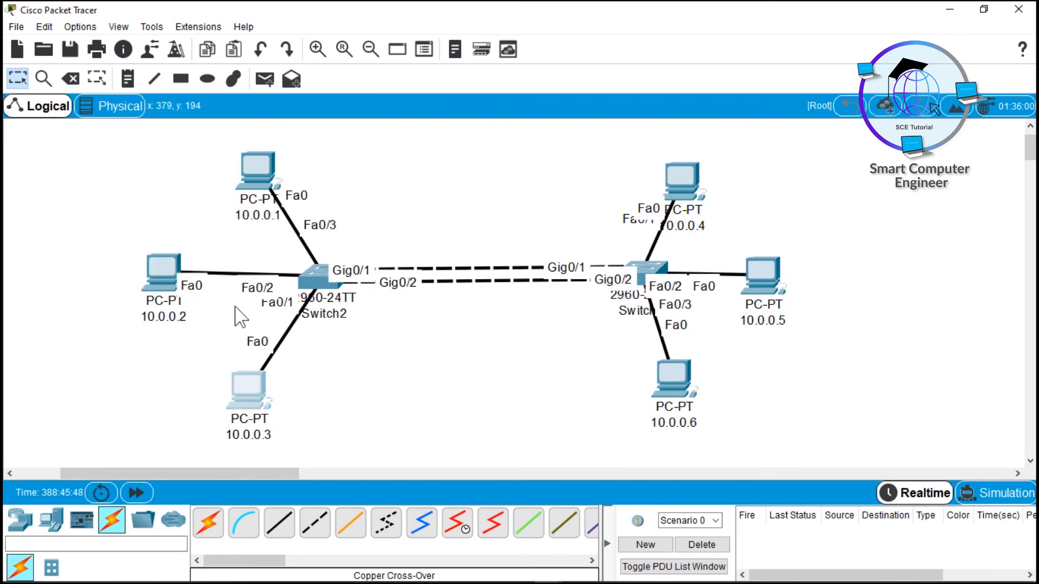
left_click_drag(86, 223, 174, 277)
left_click_drag(202, 148, 261, 224)
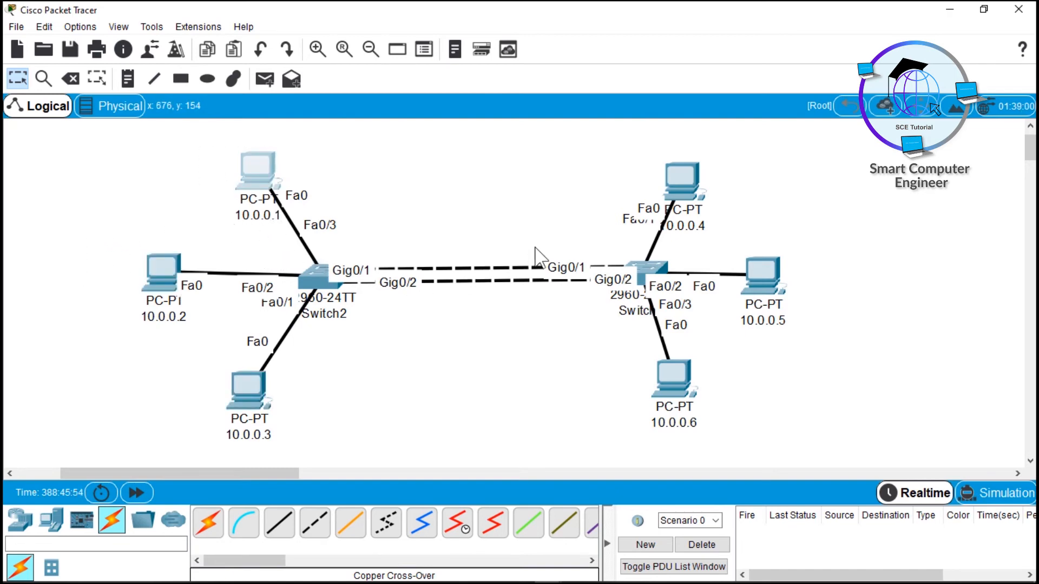
Reopen Switch2's command line and enter global configuration mode with conf t.
left_click(313, 282)
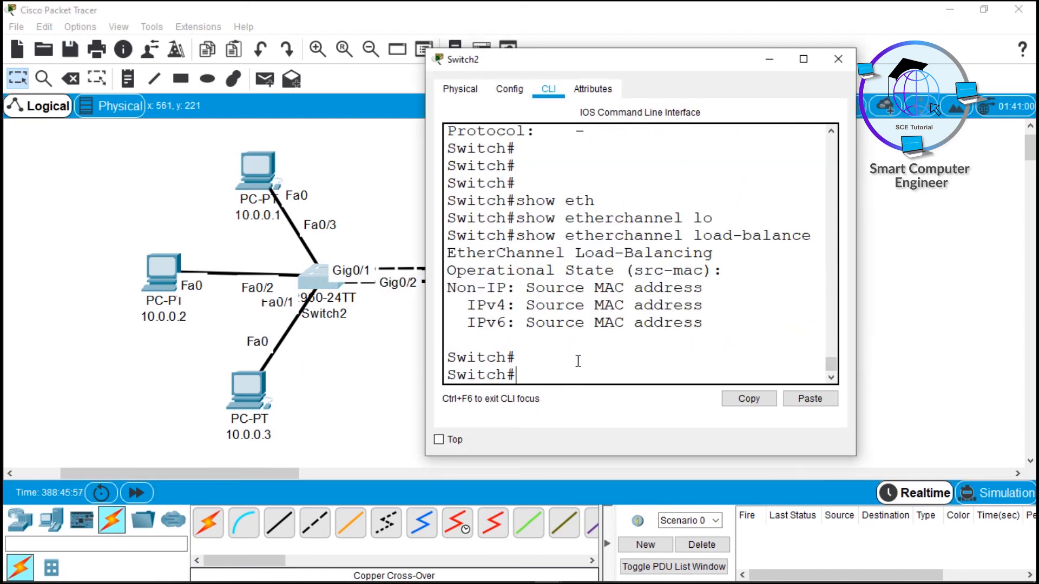
key("Return")
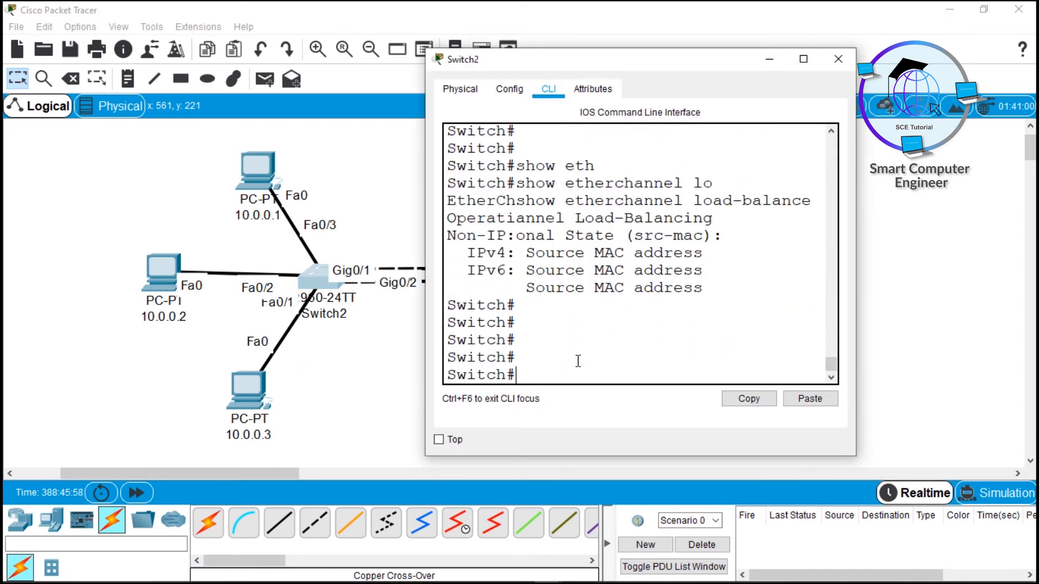
key("Return")
type("conf t")
key("Return")
key("Return")
key("Return")
key("Return")
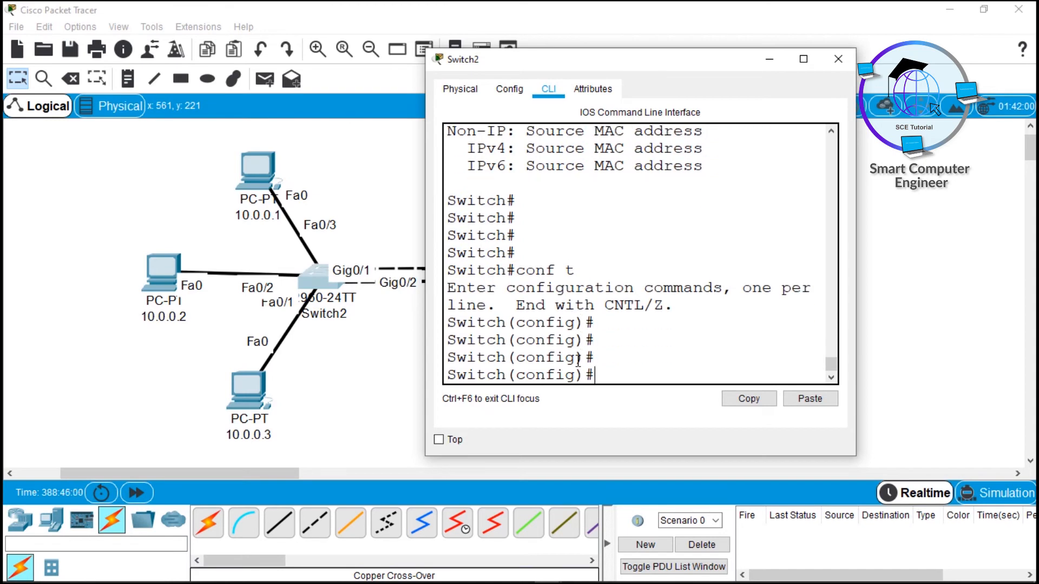
Enter the port-channel command, list its available options, and check them in the enlarged window.
type("por")
key("Tab")
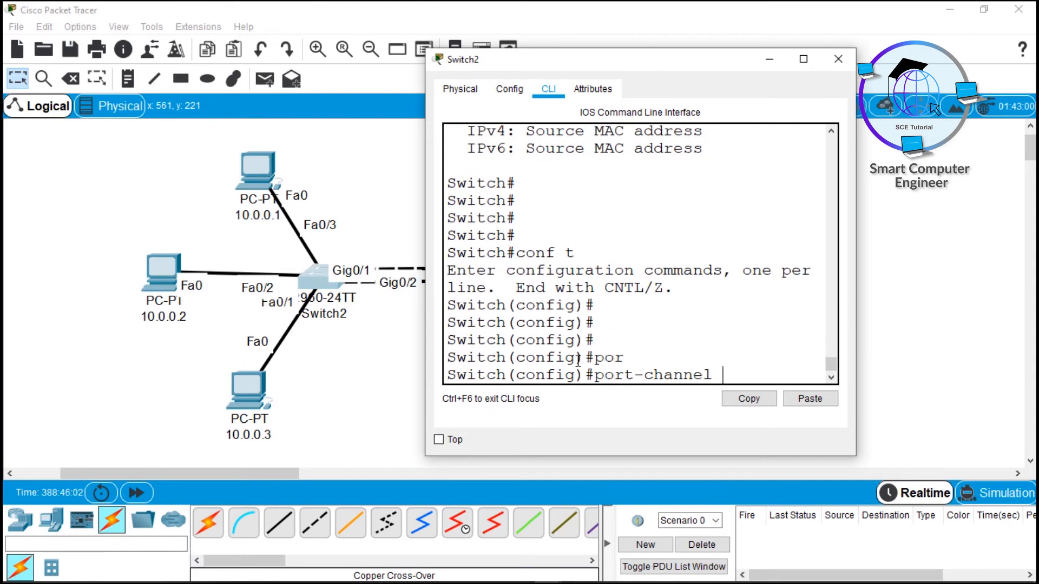
type("?")
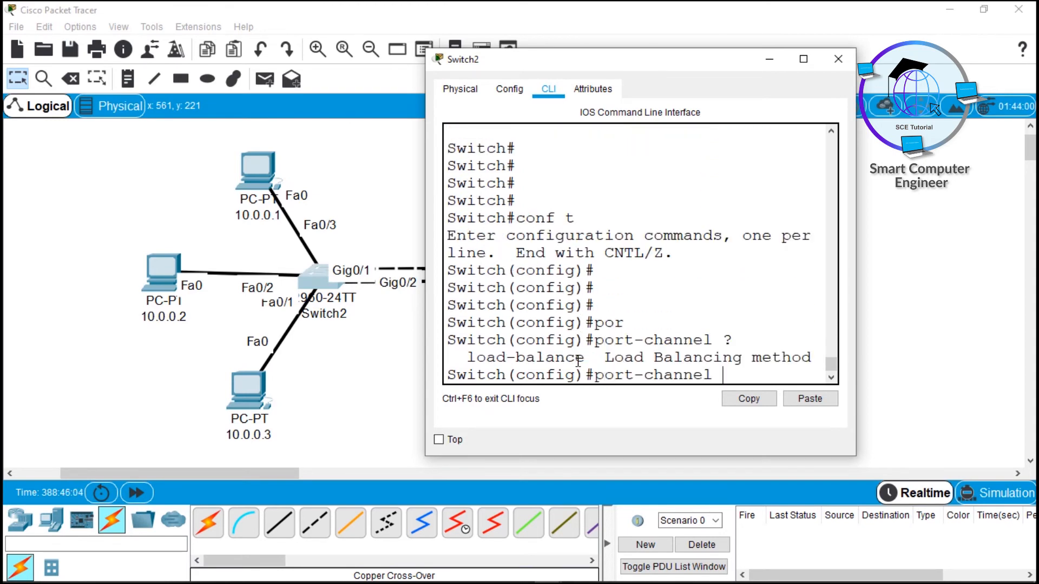
key("super+Up")
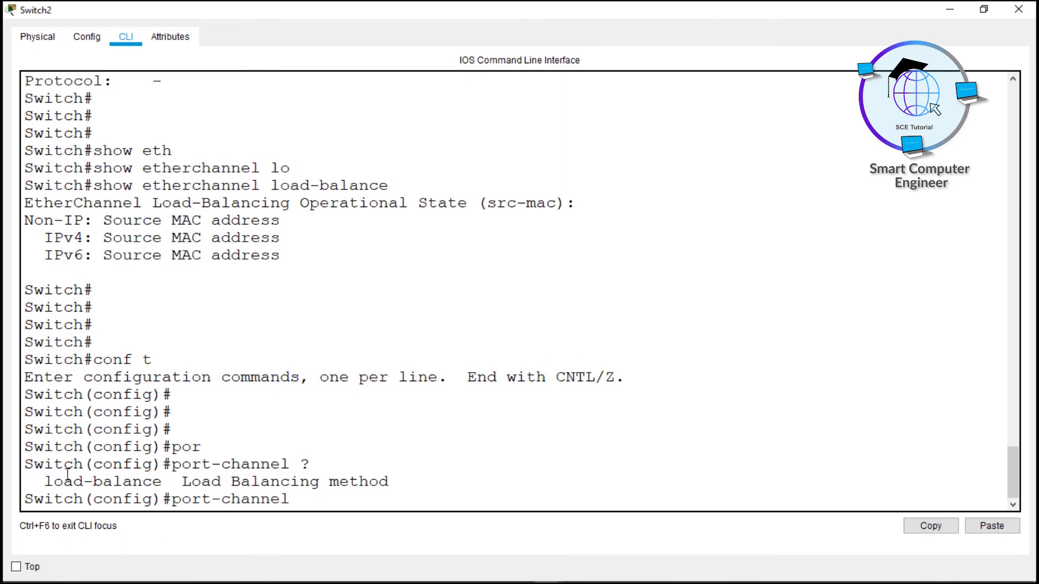
left_click_drag(43, 481, 162, 477)
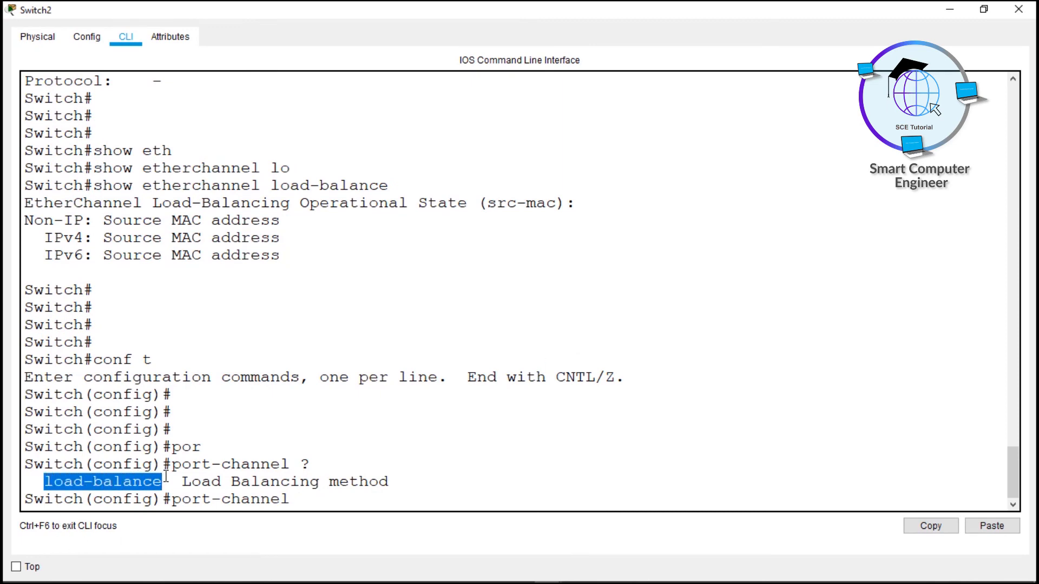
left_click_drag(298, 460, 316, 460)
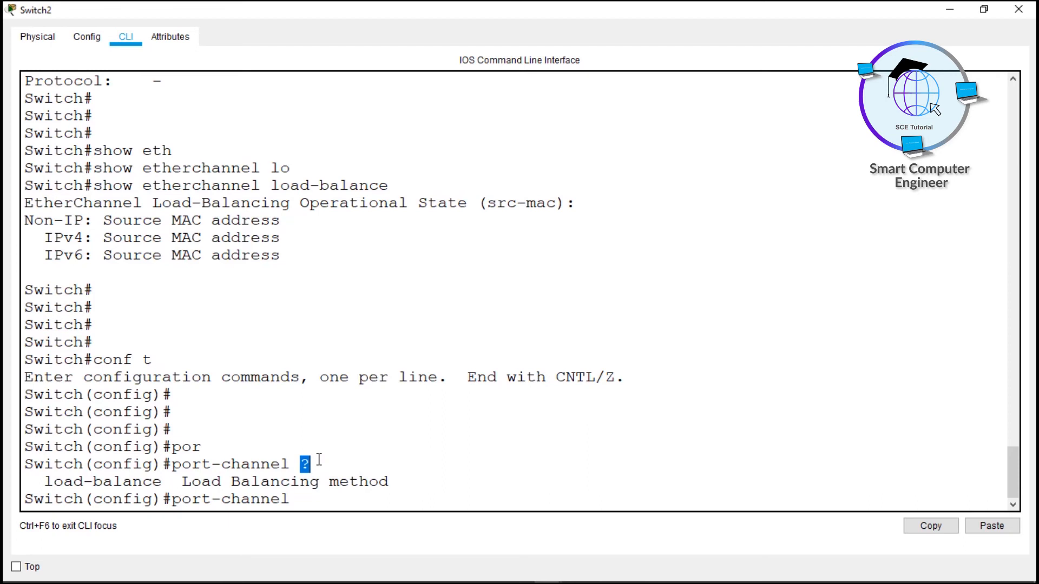
Extend the command to port-channel load-balance and list its available load-balancing methods.
left_click(309, 499)
type("load")
key("Tab")
type("?")
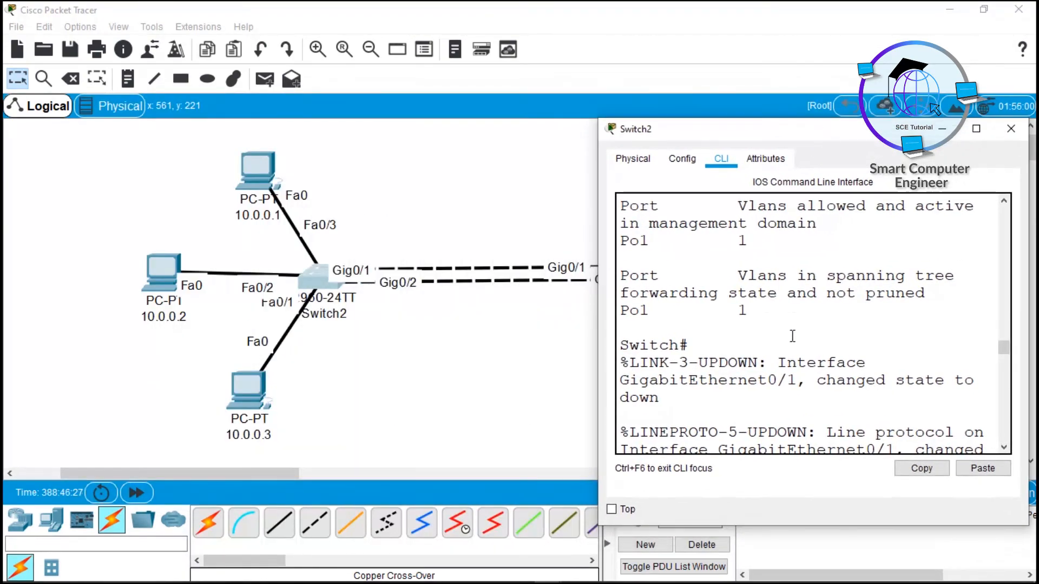
scroll(793, 336, "down", 15)
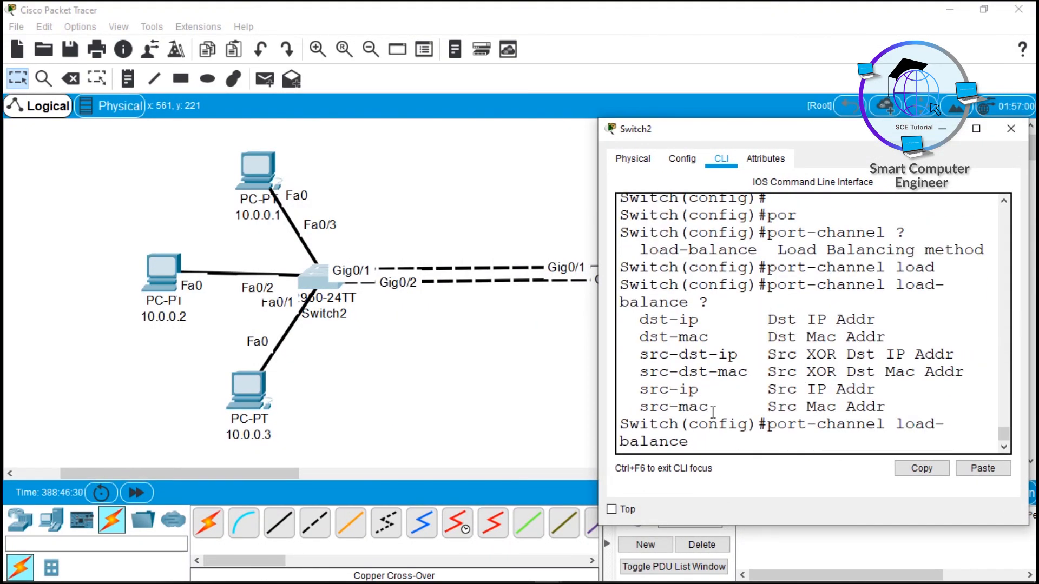
Examine the dst-ip, dst-mac, src-dst-ip, src-dst-mac, src-ip and src-mac load-balancing methods alongside the topology.
left_click_drag(640, 320, 700, 321)
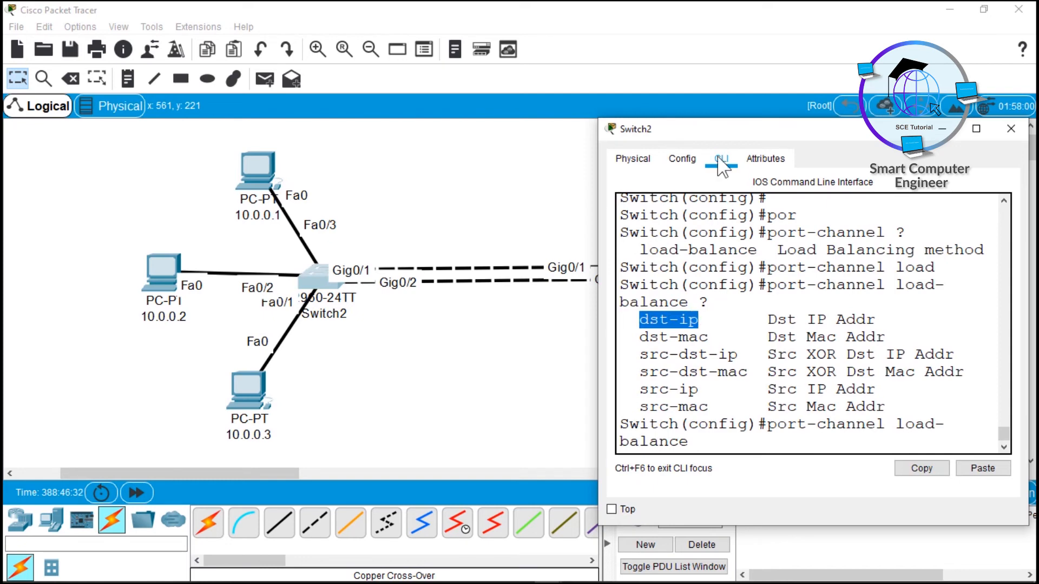
left_click_drag(732, 138, 581, 330)
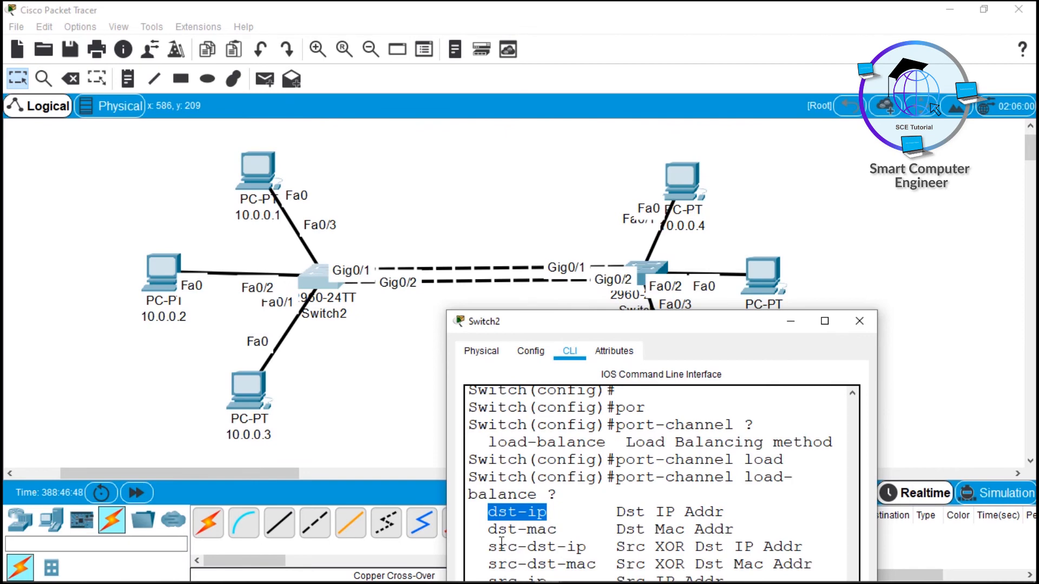
left_click_drag(489, 530, 529, 511)
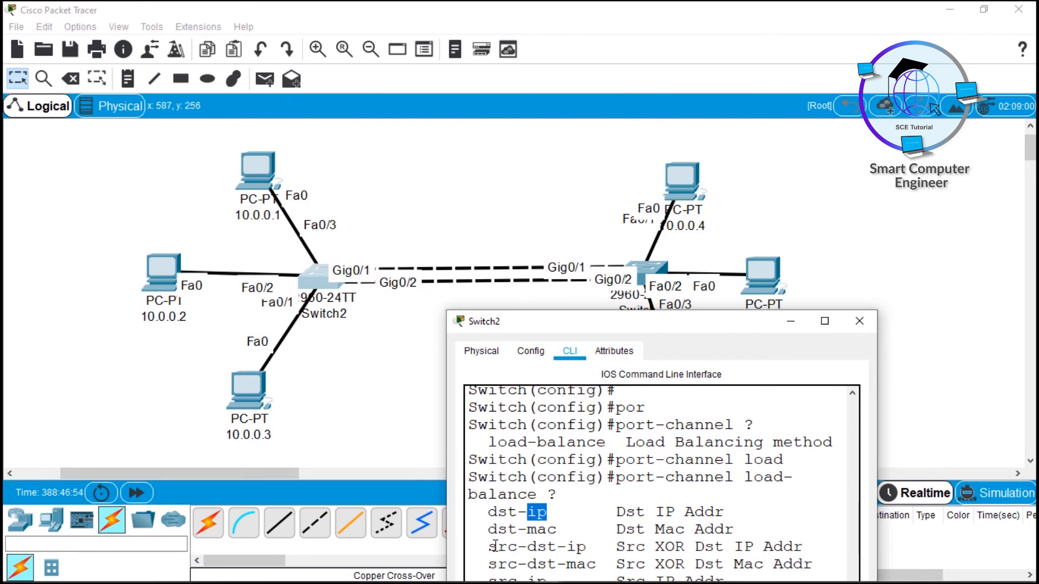
left_click_drag(496, 546, 586, 546)
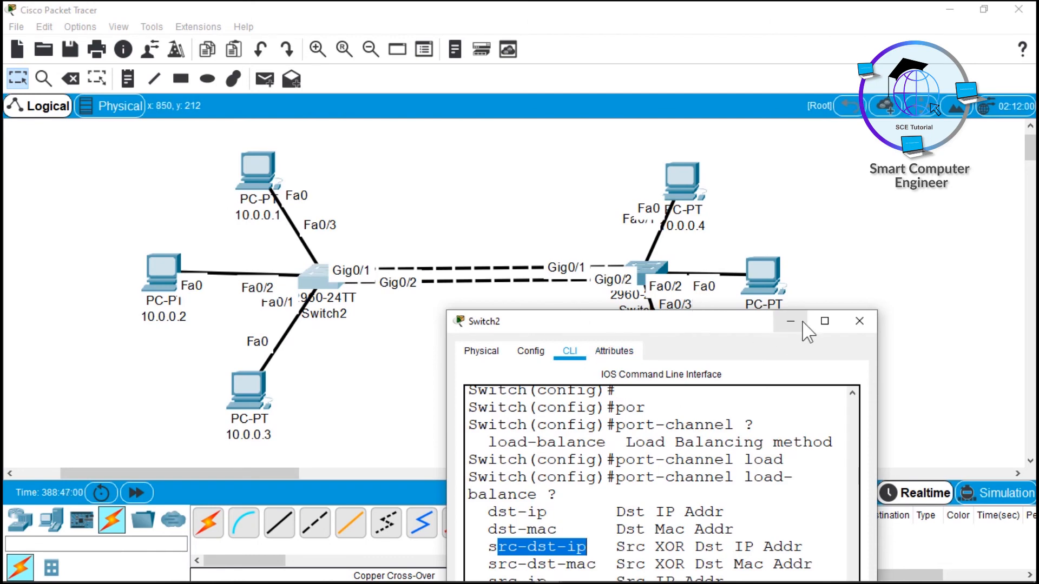
left_click(825, 321)
left_click(181, 429)
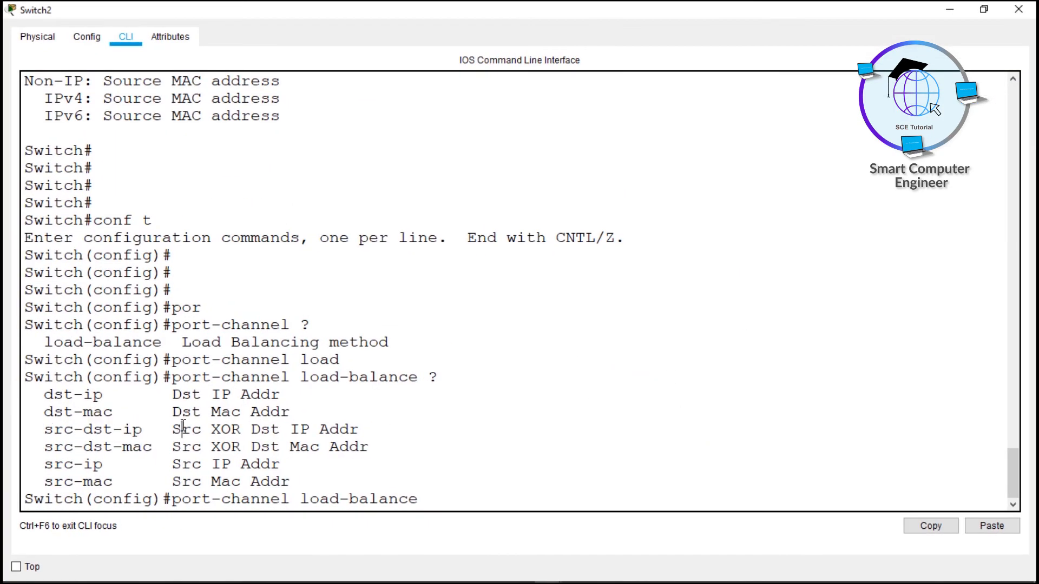
left_click_drag(181, 429, 215, 425)
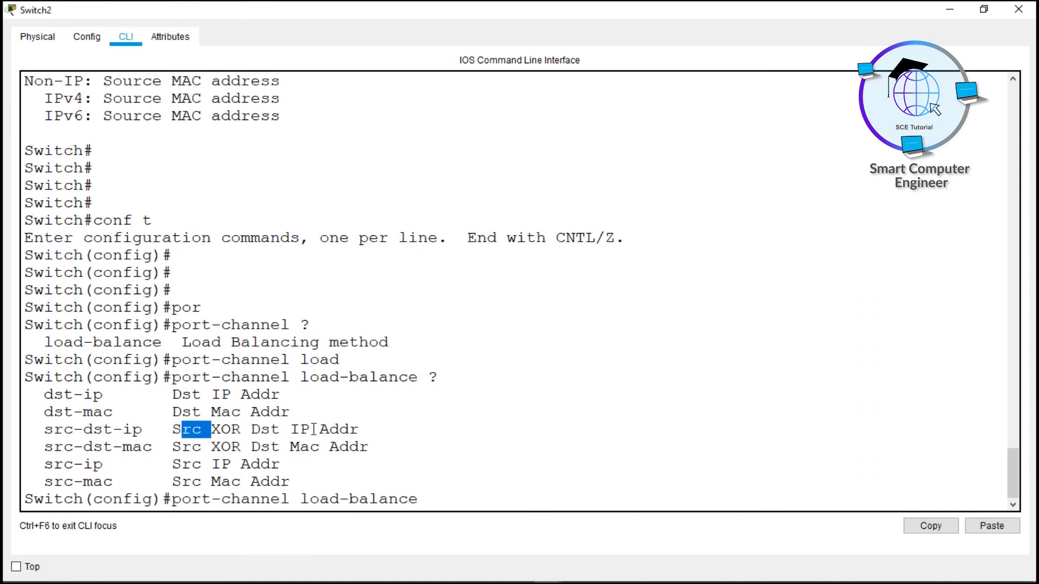
left_click_drag(210, 430, 240, 431)
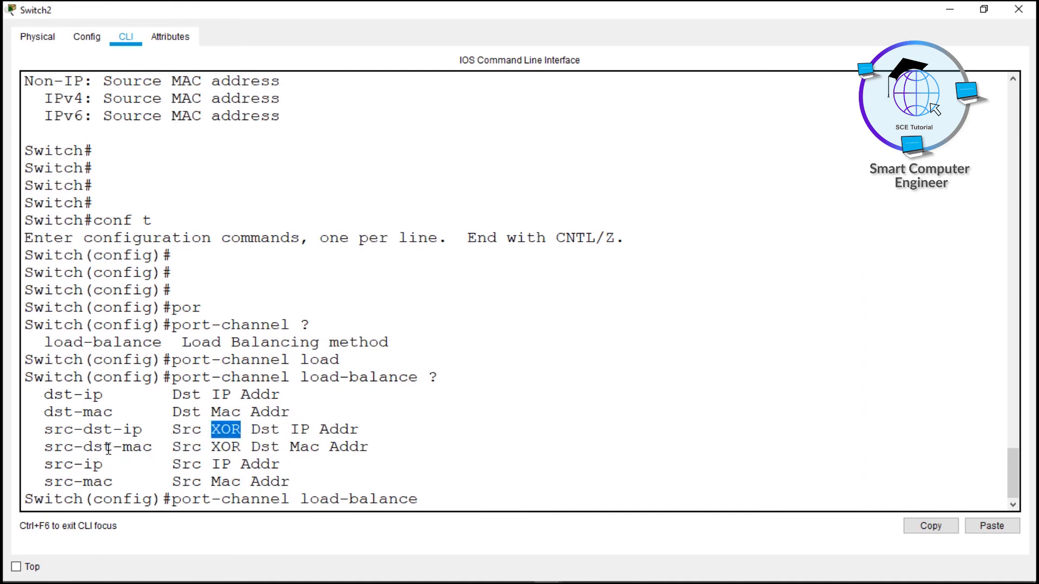
left_click_drag(205, 446, 246, 444)
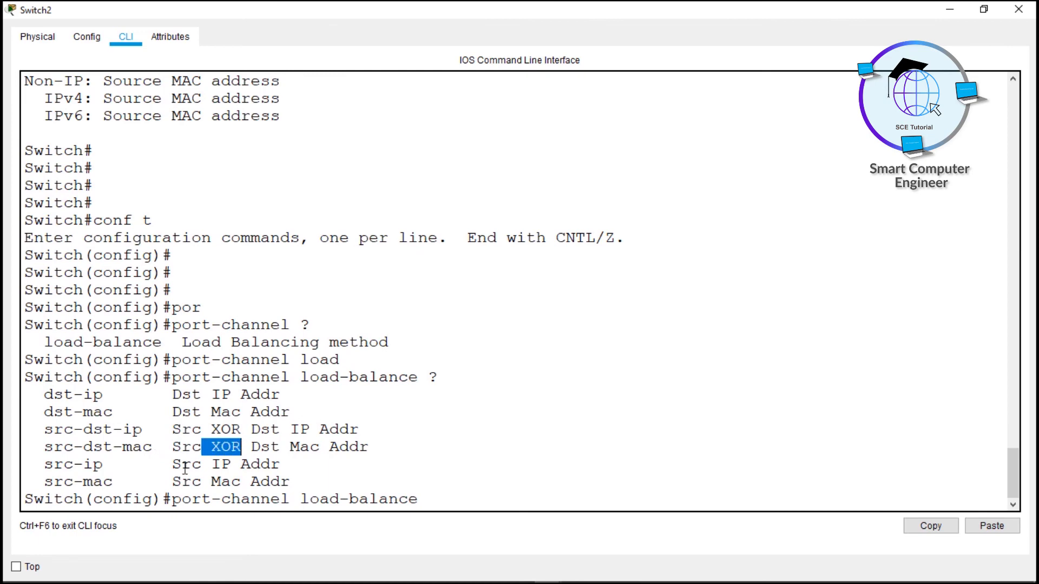
left_click_drag(45, 464, 273, 474)
left_click_drag(44, 481, 205, 479)
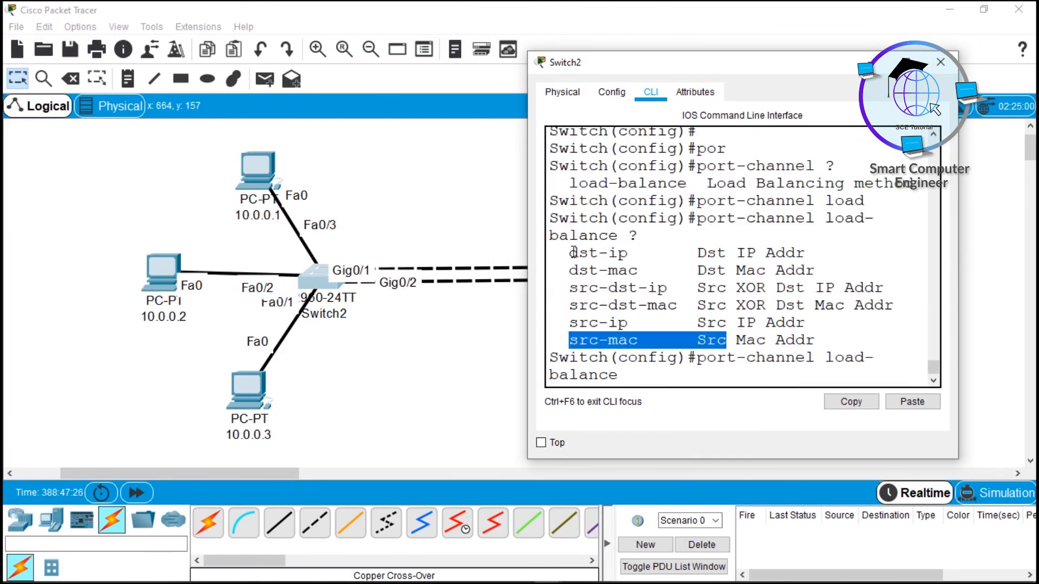
left_click_drag(575, 252, 584, 257)
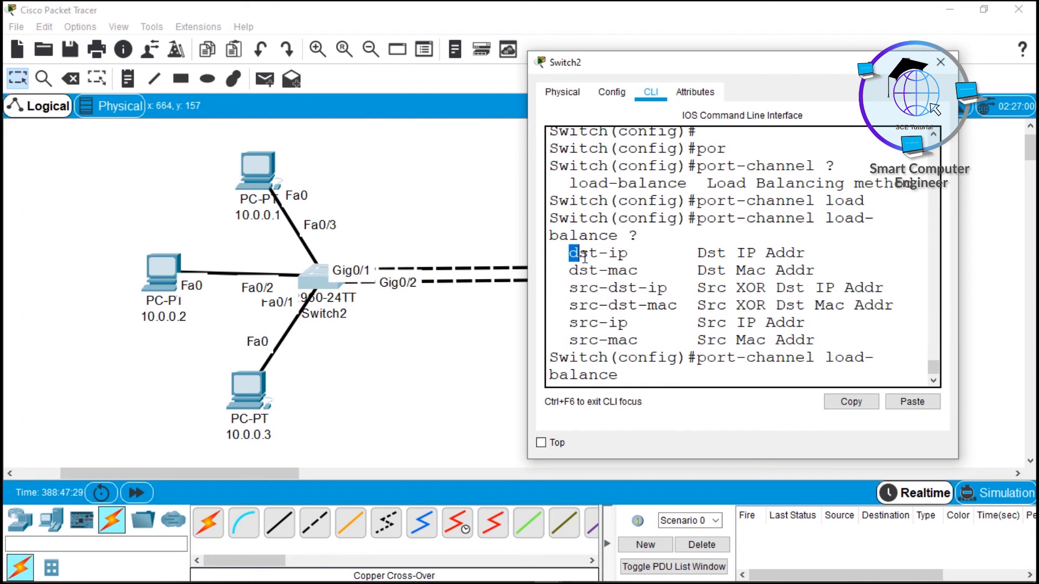
Set Switch2's port-channel load-balancing method to src-ip and return to privileged EXEC mode with end.
left_click(638, 369)
key("super+Up")
type("src-ip")
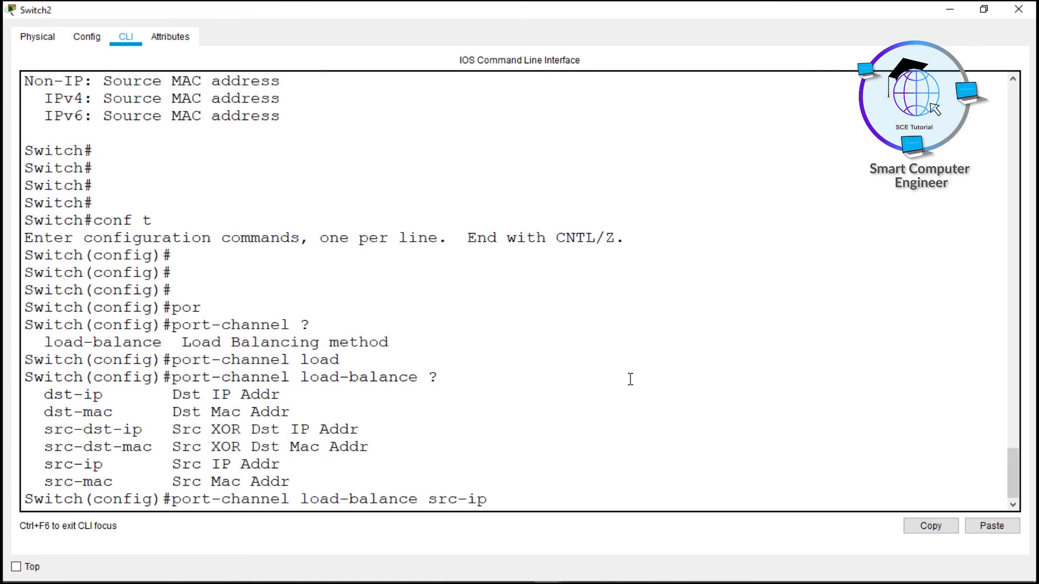
key("Return")
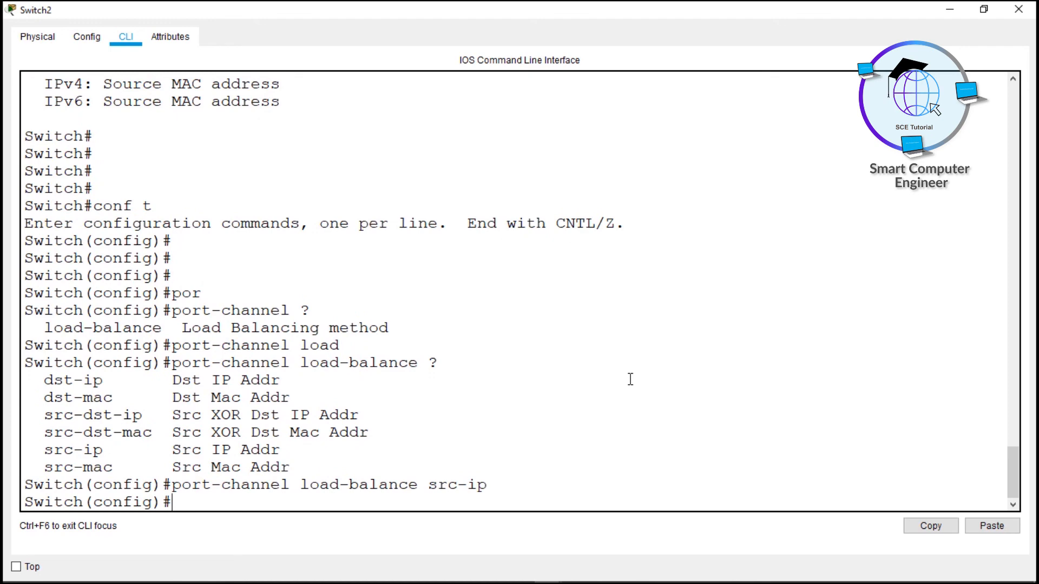
type("end")
key("Return")
key("Return")
key("Return")
Run show etherchannel load-balance on Switch2 and check the operational state for the src-ip method.
type("show eht")
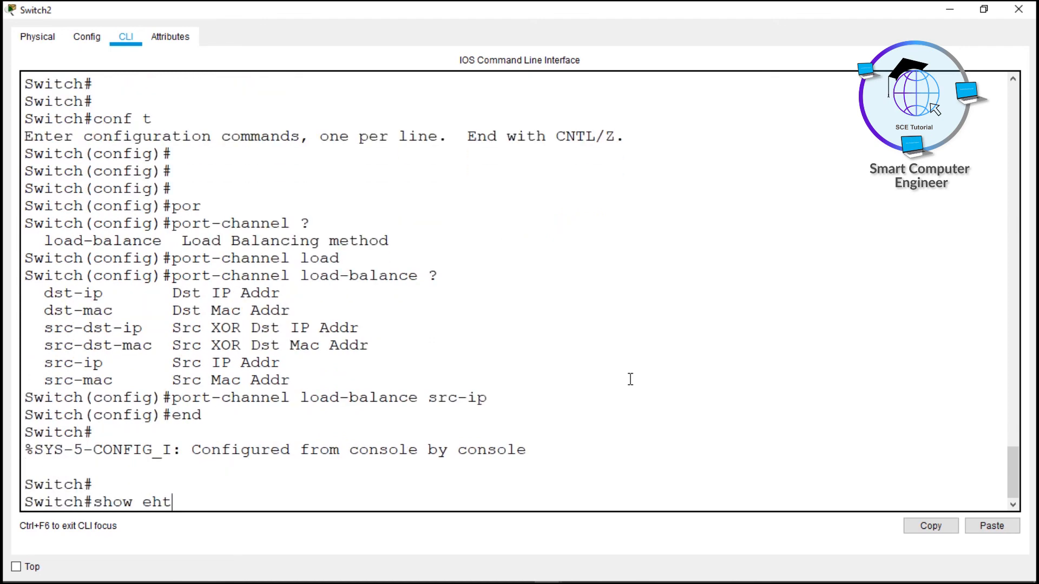
key("BackSpace")
key("BackSpace")
type("therchannel lo")
key("Tab")
type("load")
key("Tab")
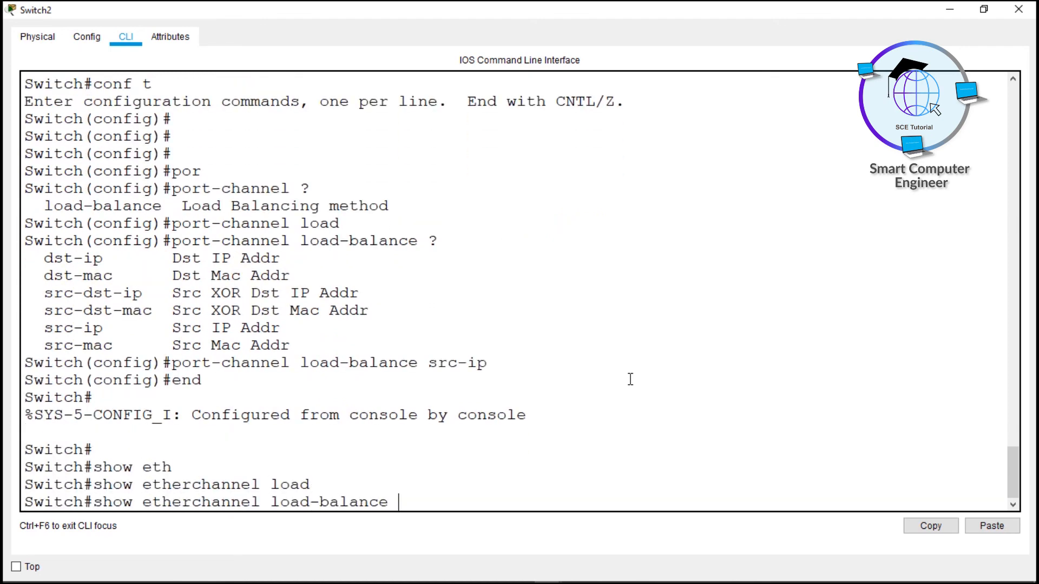
key("Return")
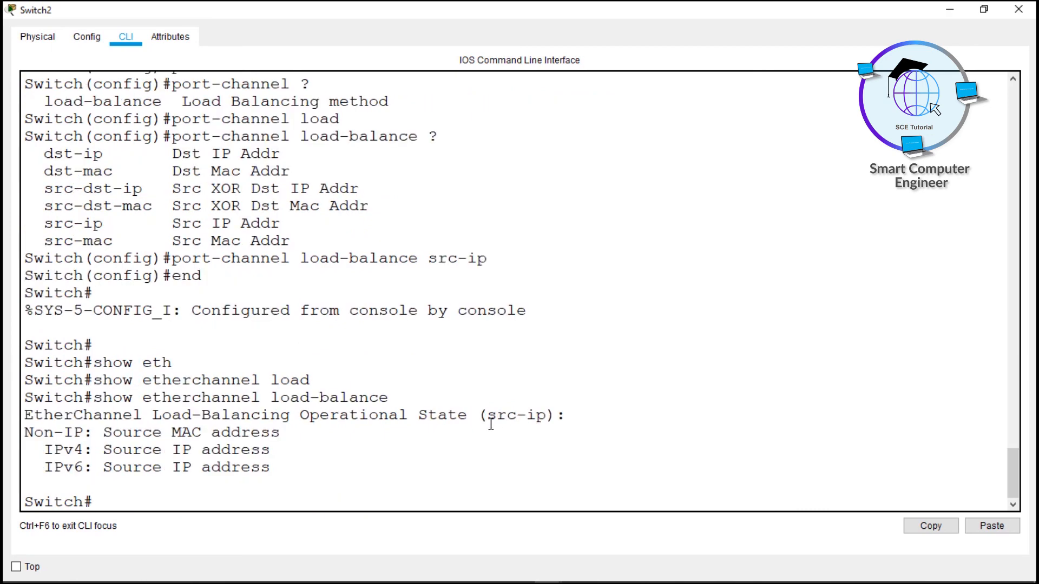
left_click_drag(489, 420, 546, 421)
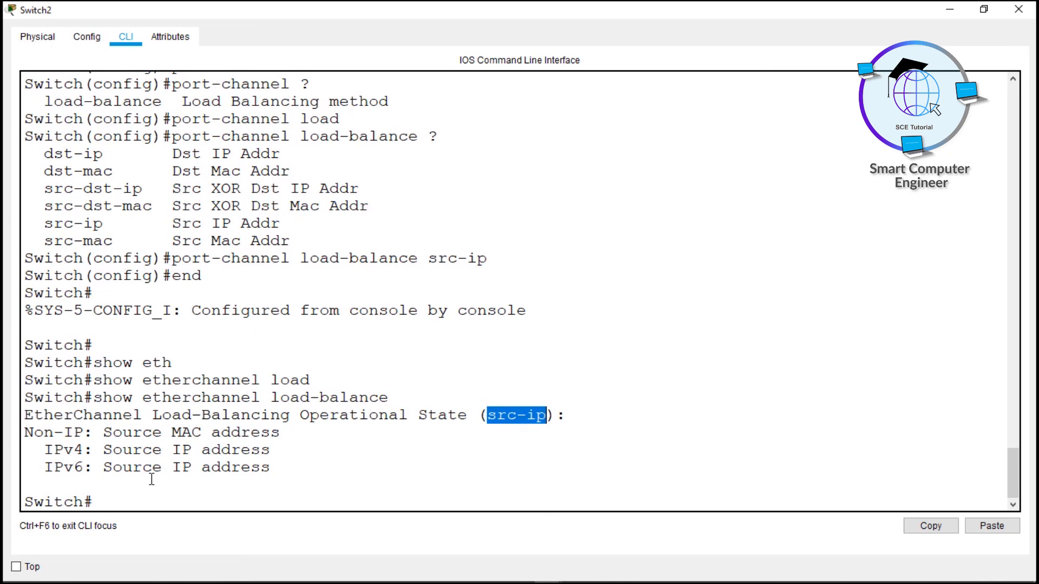
Enter global configuration mode with conf t, set port-channel load-balance to dst-ip, and leave configuration mode with end.
type("conf t")
key("Return")
key("Up")
key("Up")
key("Down")
key("Up")
key("BackSpace")
key("BackSpace")
key("BackSpace")
key("BackSpace")
key("BackSpace")
type("dst")
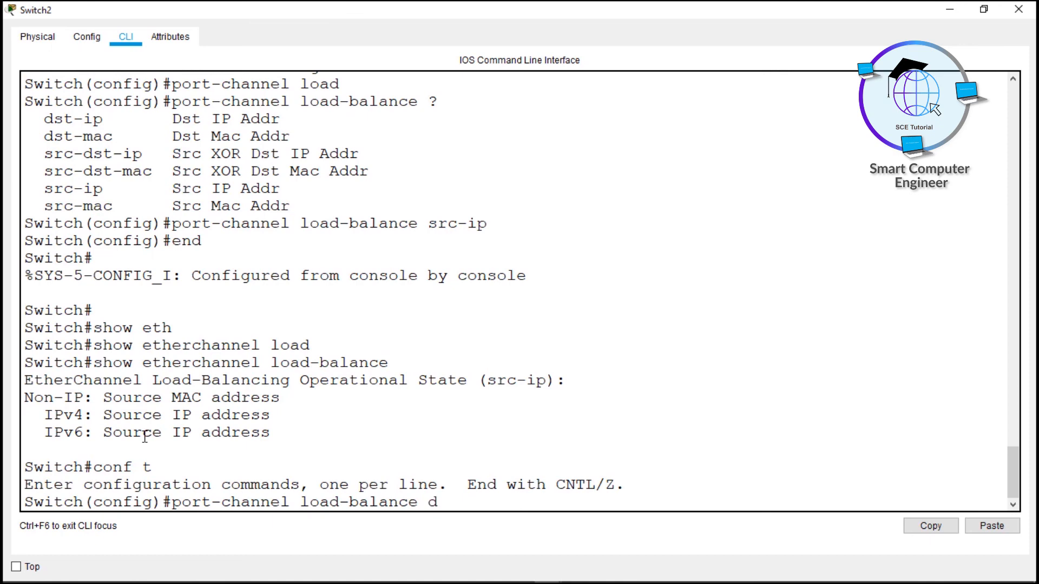
key("BackSpace")
type("-ip")
key("Return")
key("Return")
key("Return")
type("end")
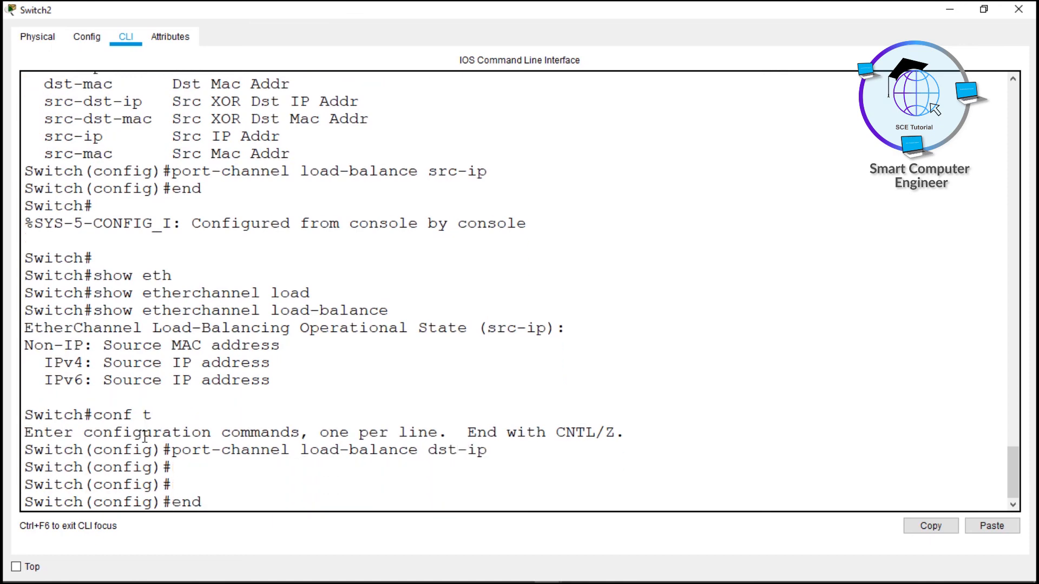
key("Return")
key("Return")
Verify the dst-ip method on Switch2 with show etherchannel load-balance, and close the switch's window.
type("show eth")
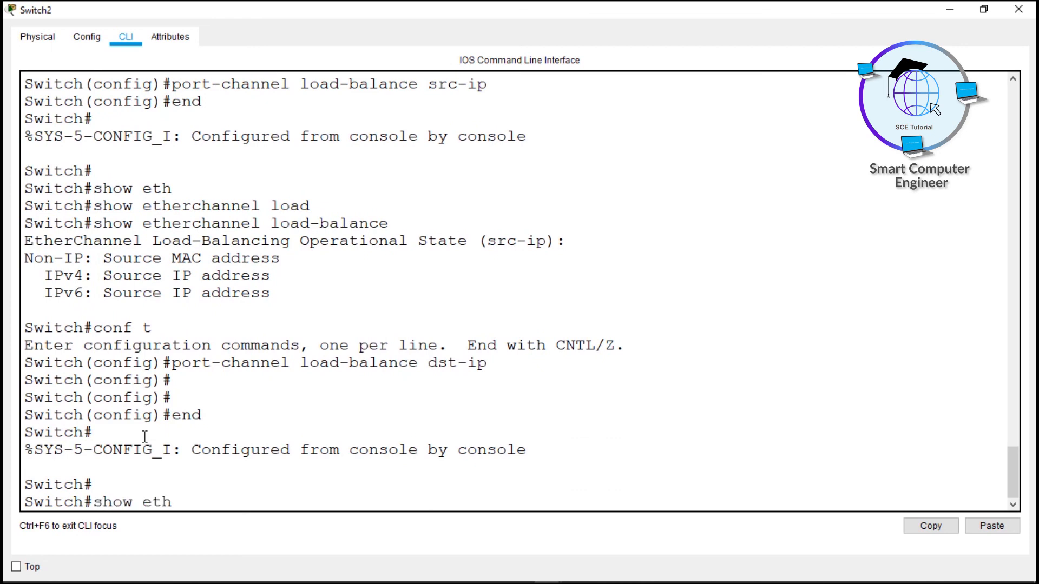
key("Tab")
type("lo")
key("Tab")
key("Return")
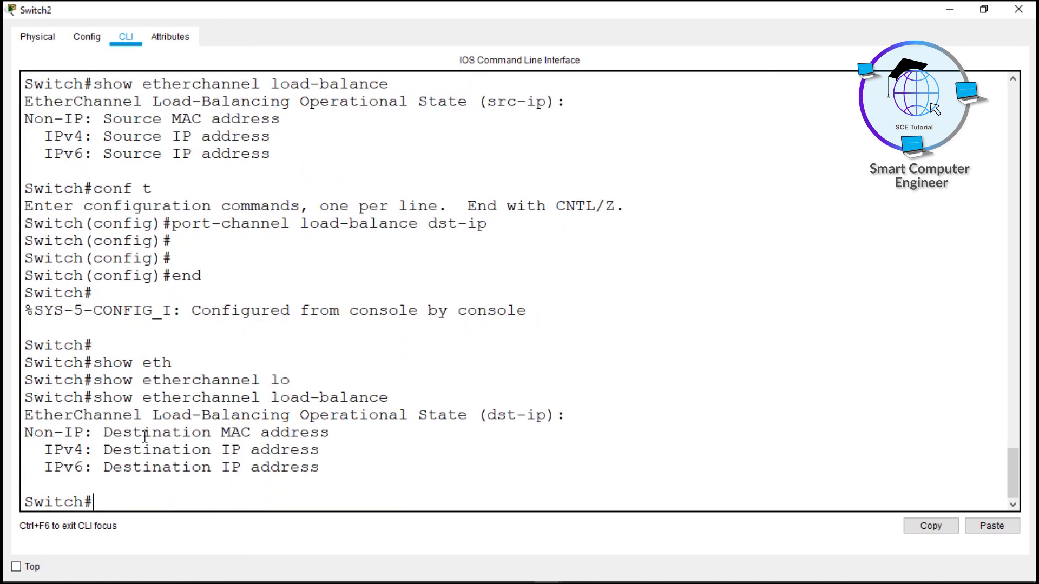
left_click_drag(488, 415, 557, 416)
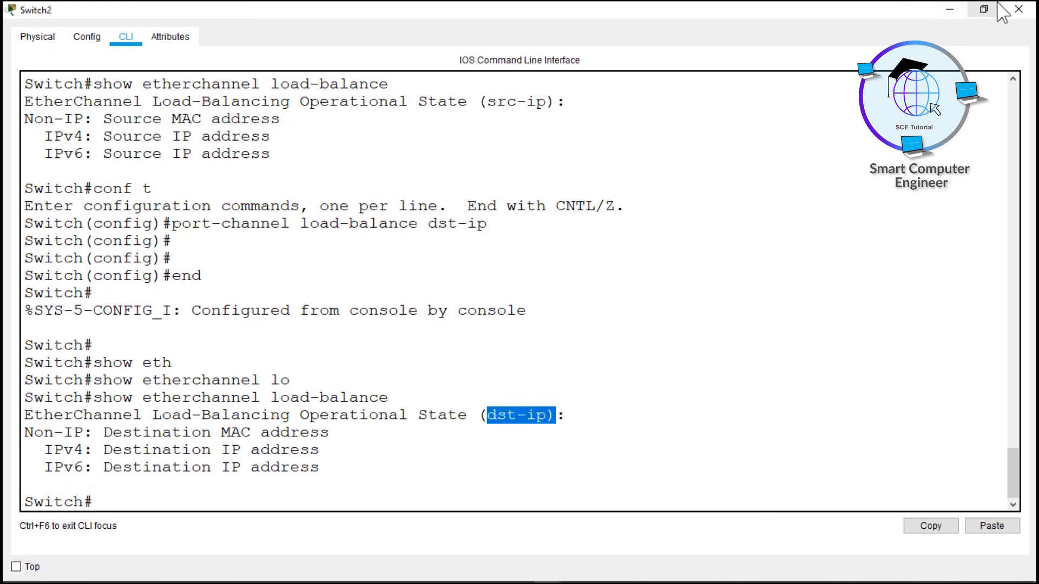
left_click(1028, 9)
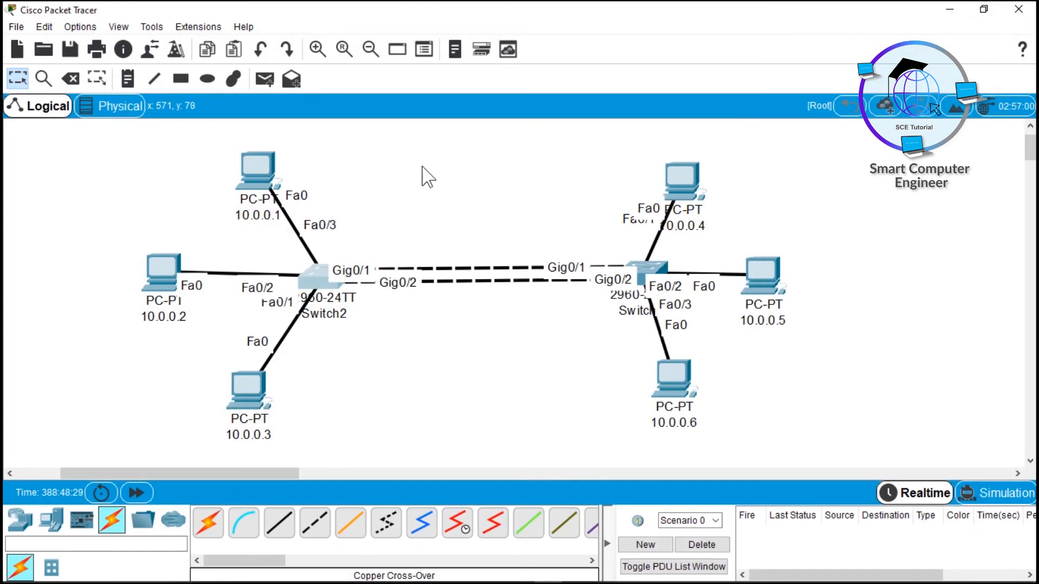
left_click_drag(445, 216, 485, 343)
left_click_drag(415, 185, 332, 303)
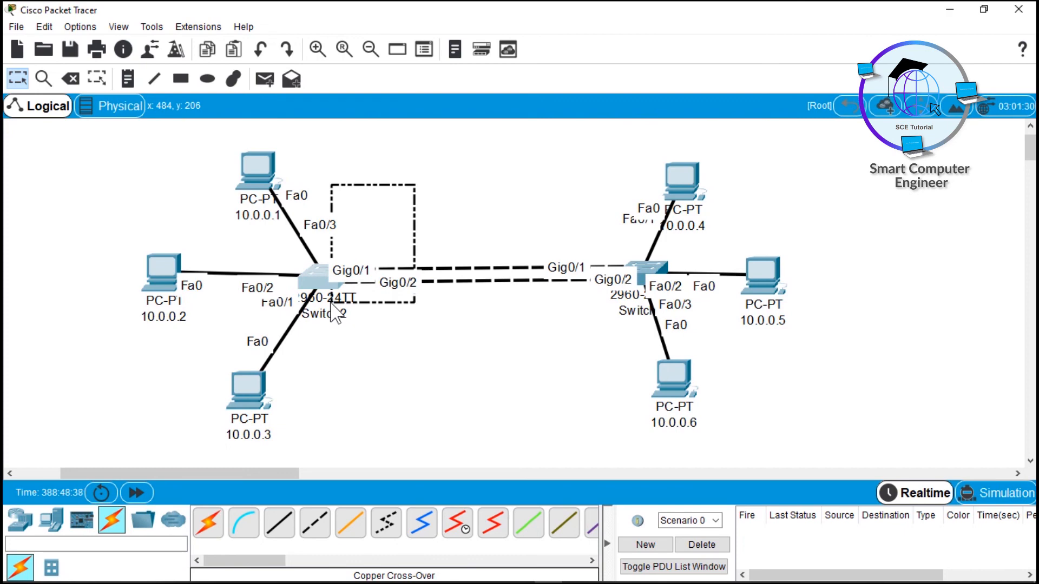
left_click_drag(331, 305, 614, 340)
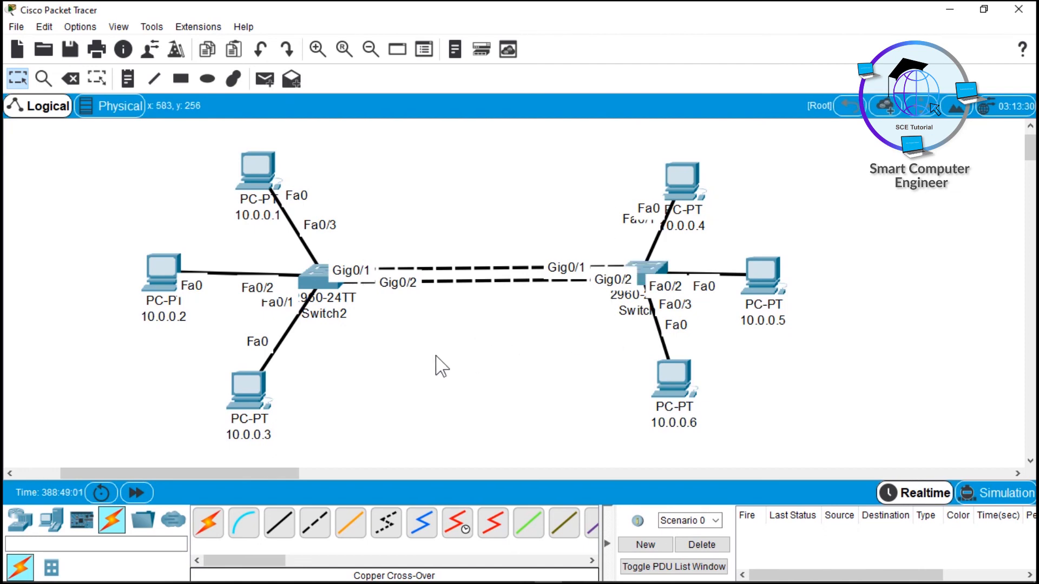
left_click_drag(433, 198, 332, 312)
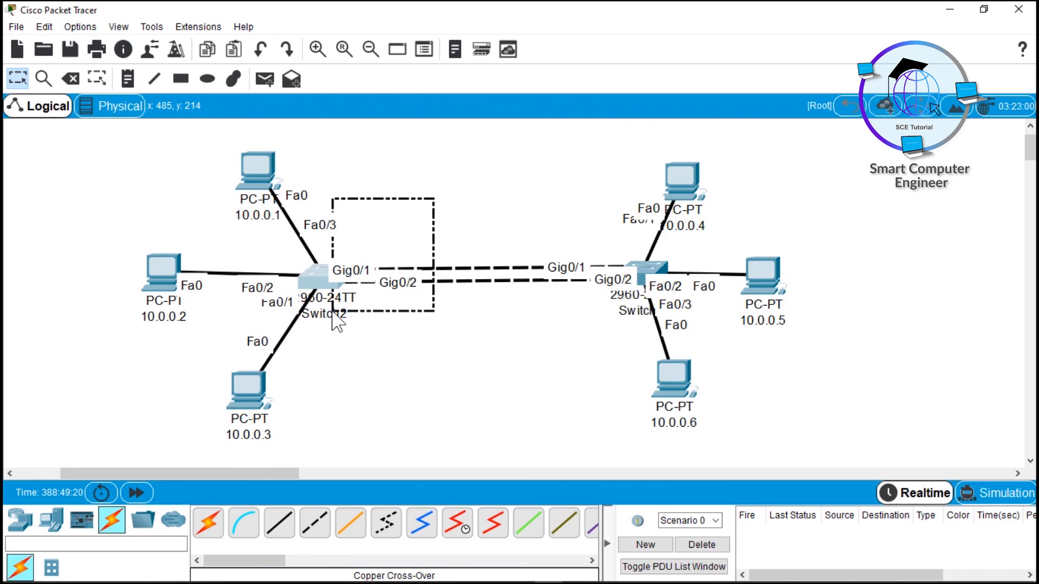
left_click_drag(434, 198, 332, 311)
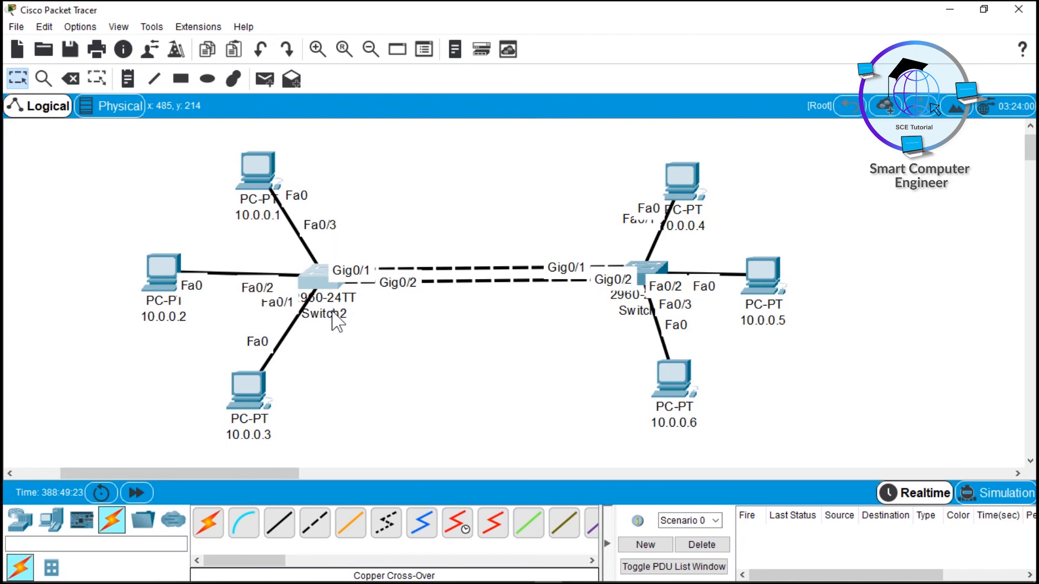